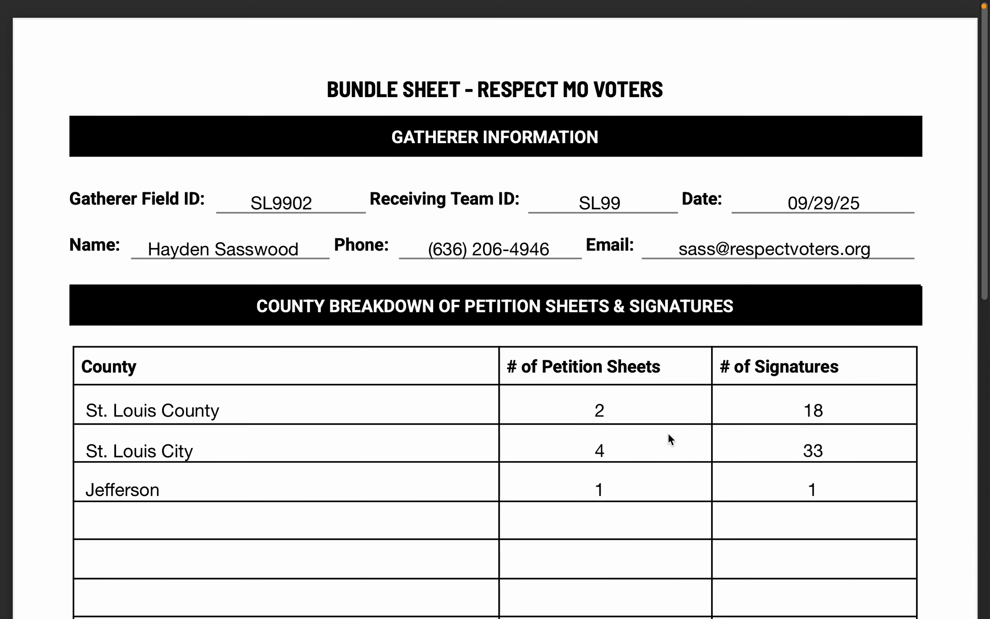
Switch to Chrome and open the field.respectmovoters.org site.
key("ctrl+Right")
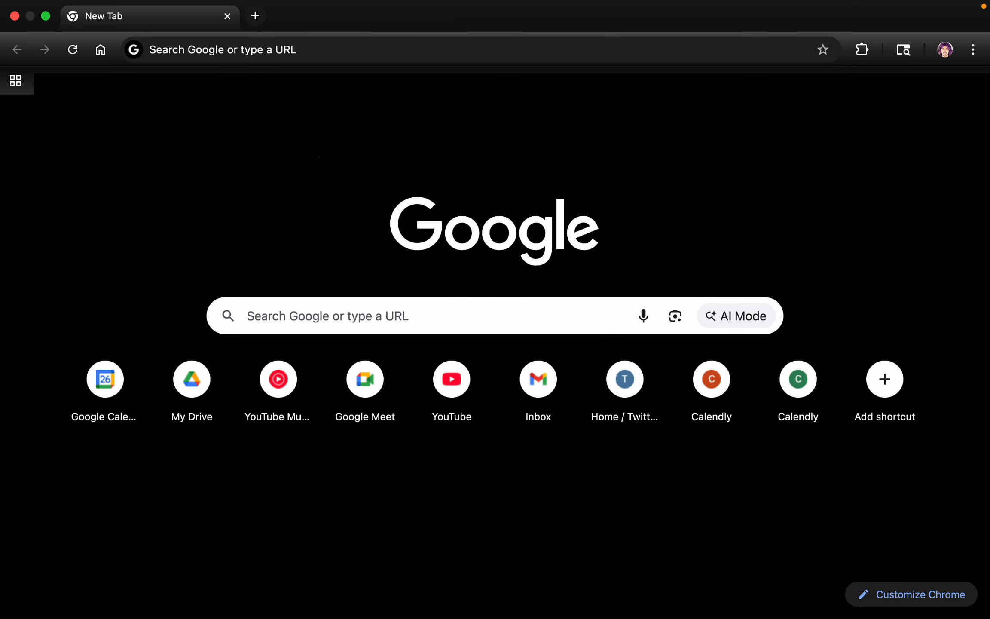
left_click(328, 40)
type("field.respectmovoters.org")
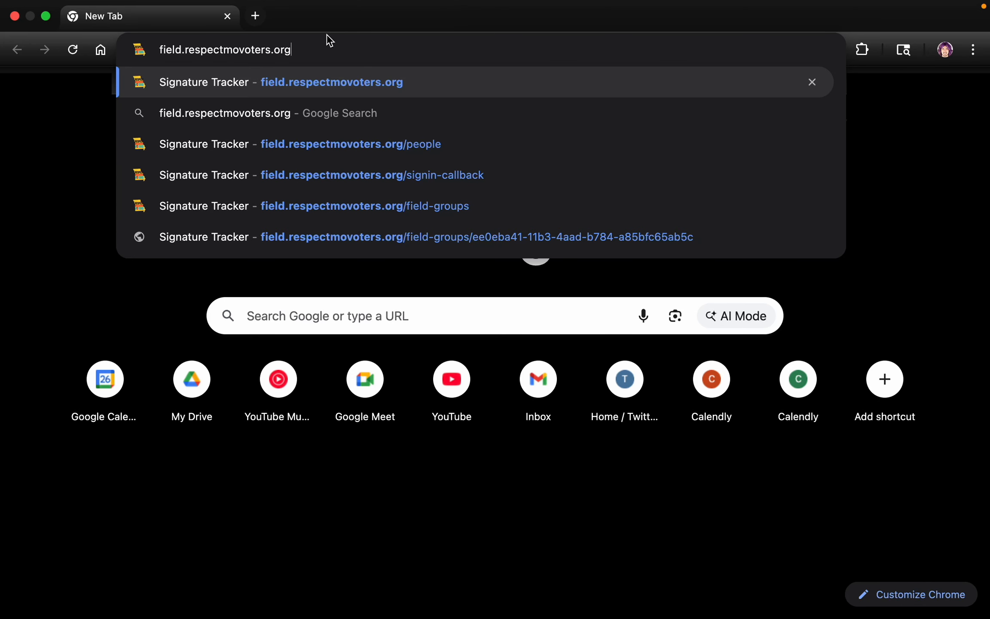
key("Return")
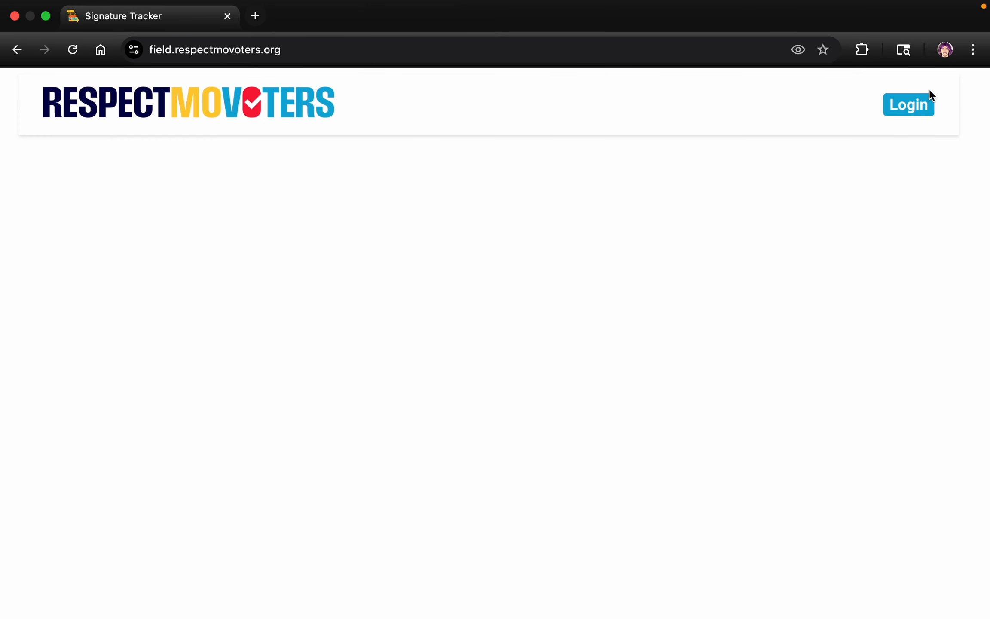
Log in to the signature tracker with the organization's Google account and open the Submit Bundle form for petition sheets.
left_click(909, 104)
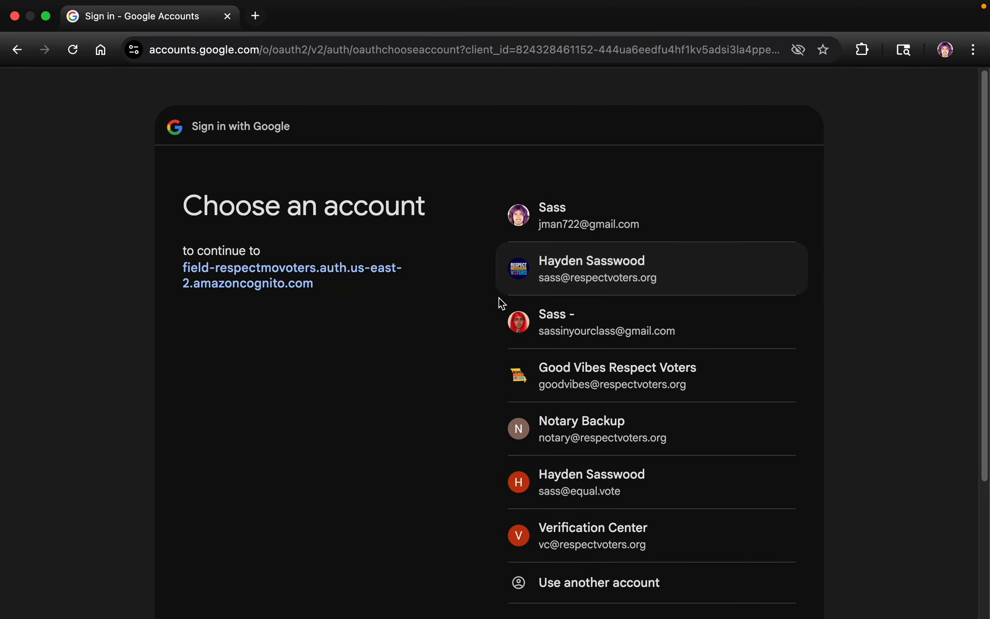
left_click(591, 303)
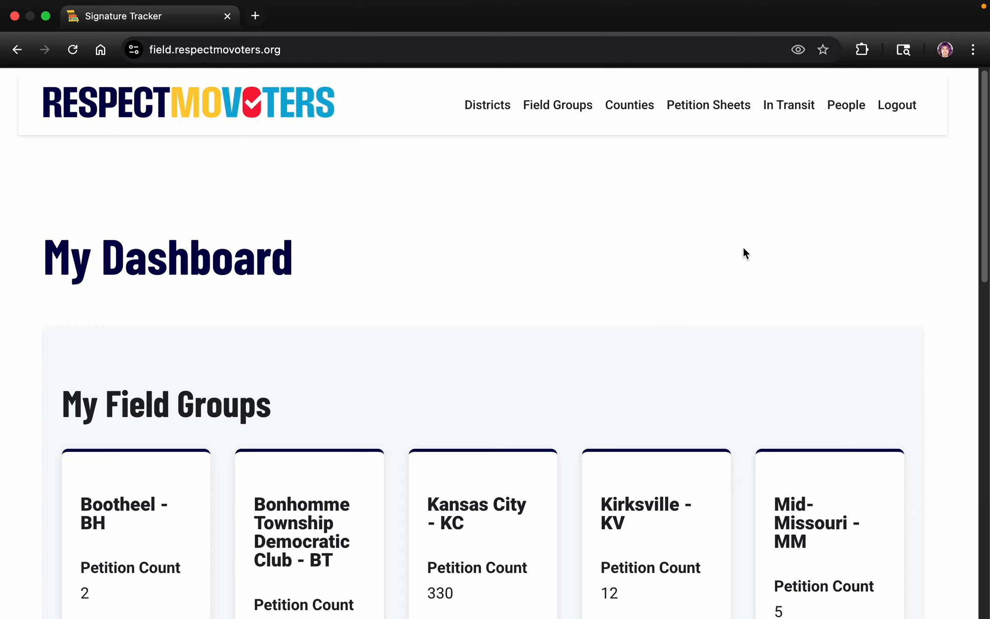
left_click(710, 111)
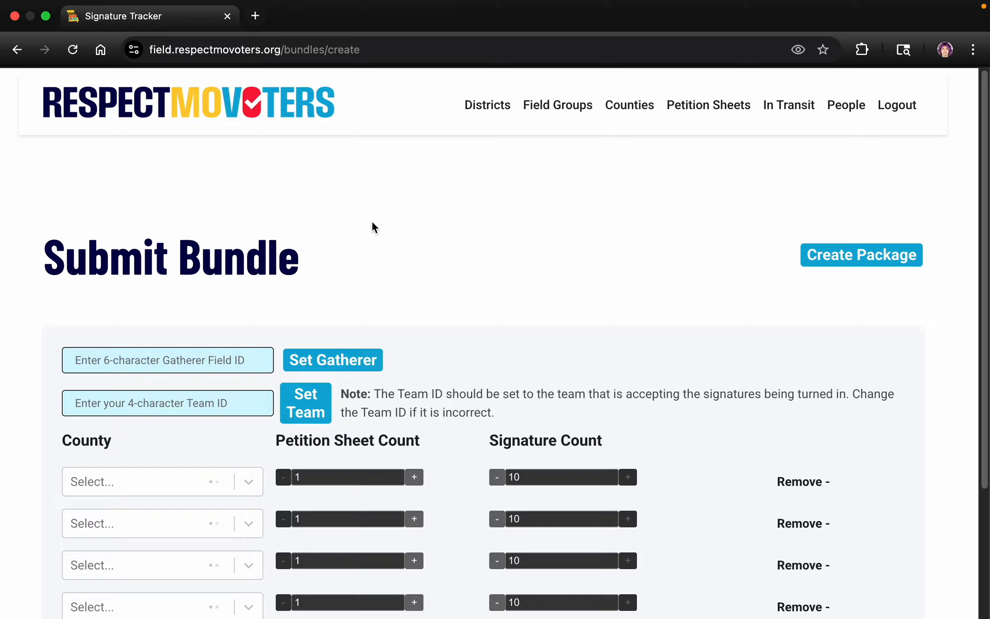
scroll(371, 220, "down", 3)
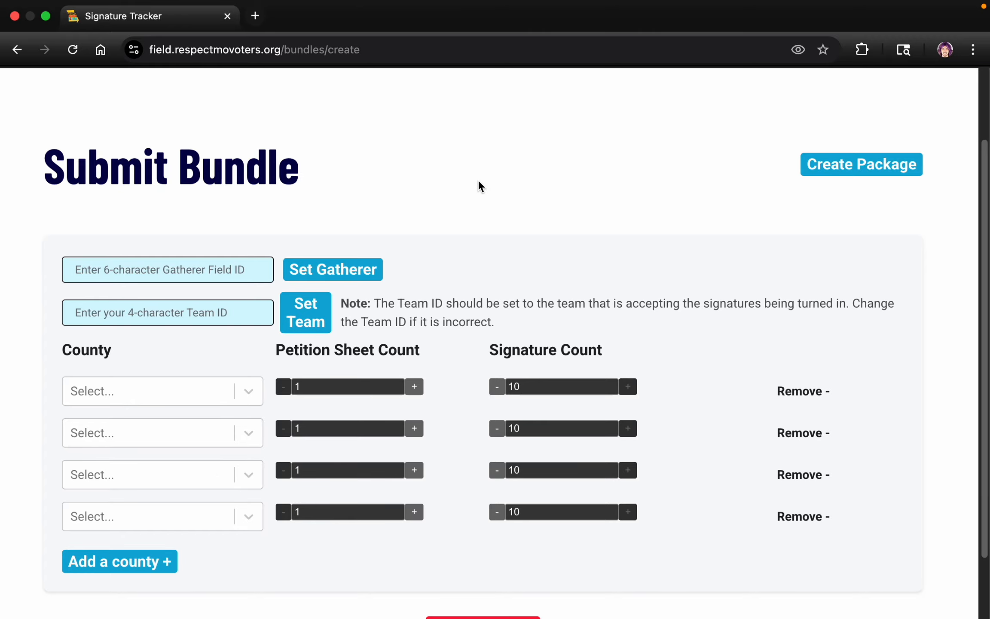
scroll(424, 124, "down", 2)
scroll(424, 118, "up", 1)
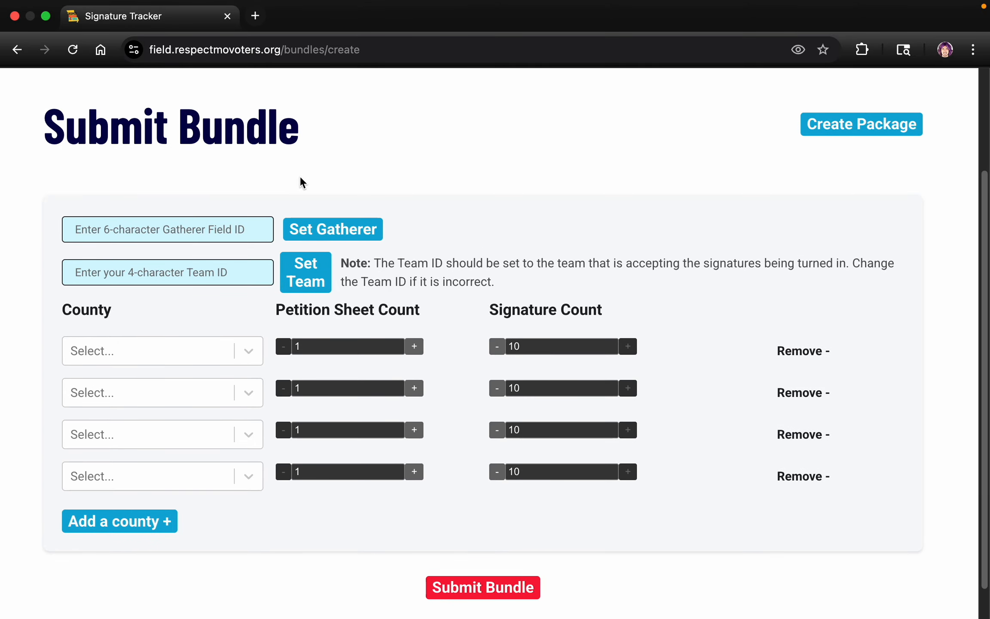
scroll(275, 166, "down", 1)
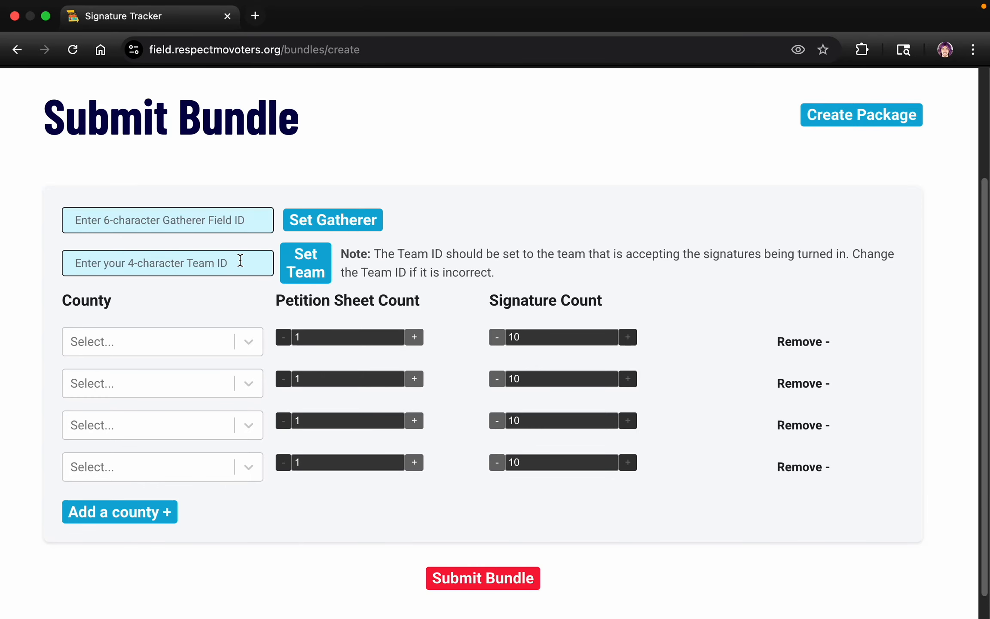
Set the gatherer by the field ID and the team SL99 from the bundle sheet, checking the gatherer info against the sheet.
key("ctrl+Left")
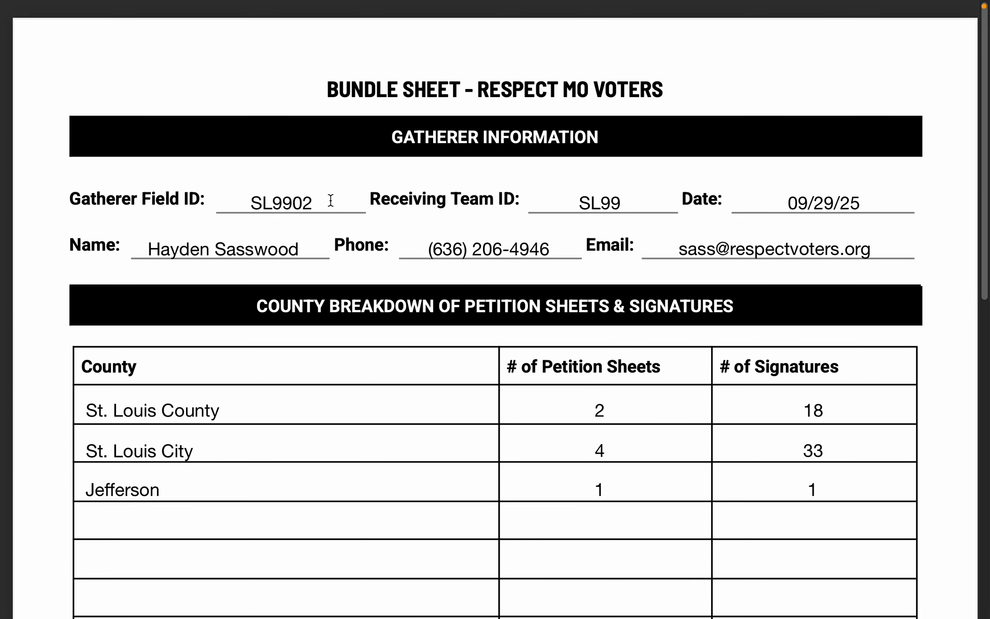
key("ctrl+Right")
left_click(226, 224)
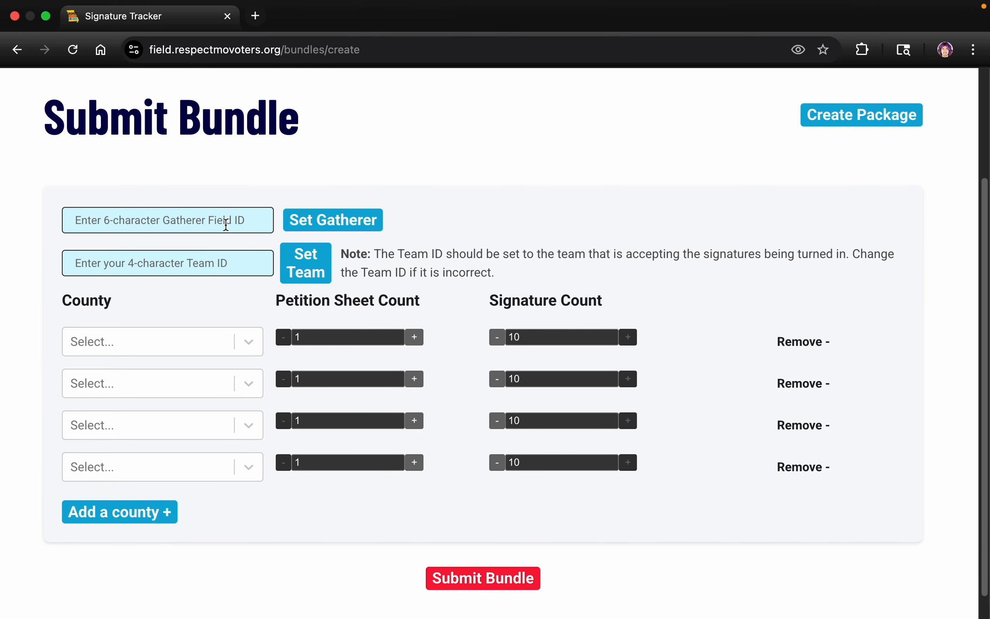
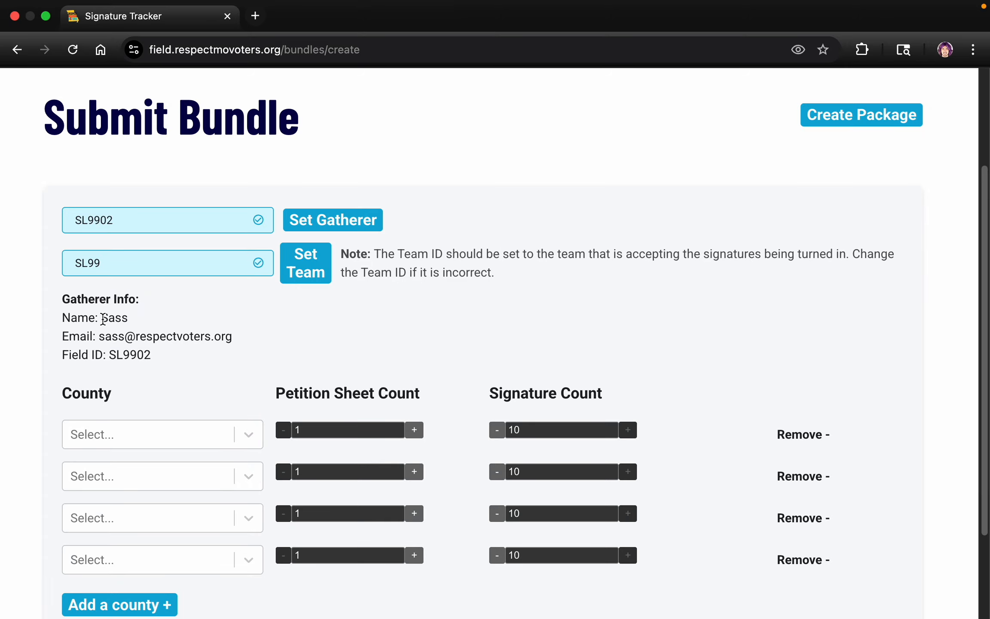
left_click_drag(99, 317, 235, 332)
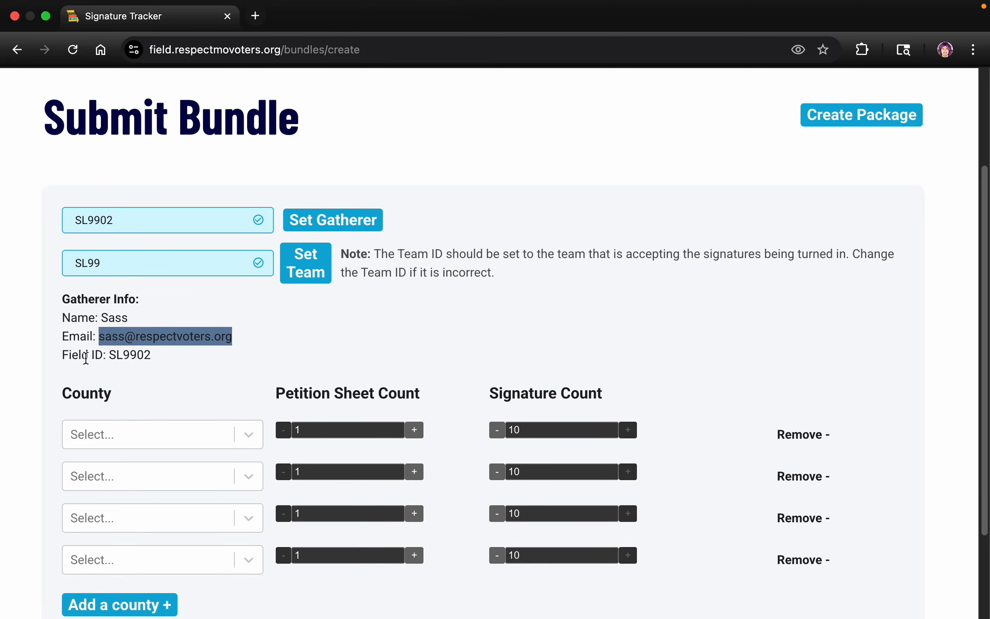
double_click(113, 354)
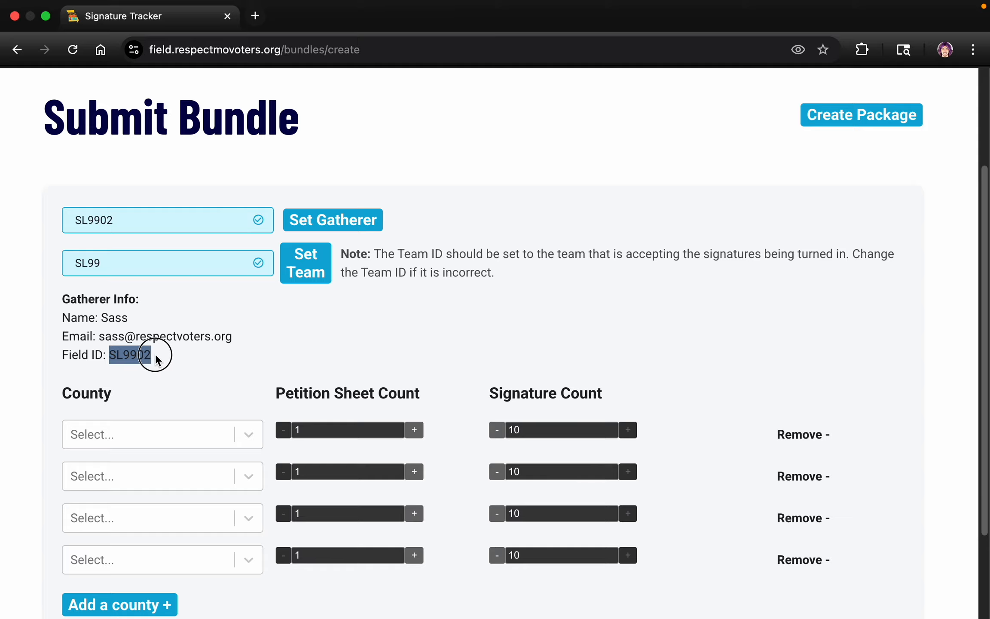
left_click(259, 306)
key("ctrl+Left")
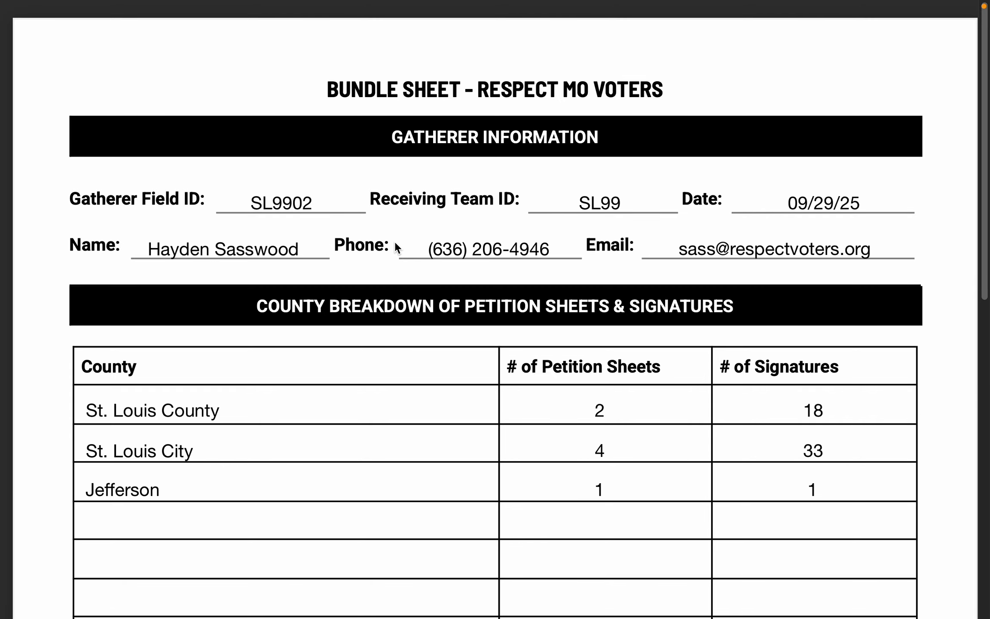
key("ctrl+Right")
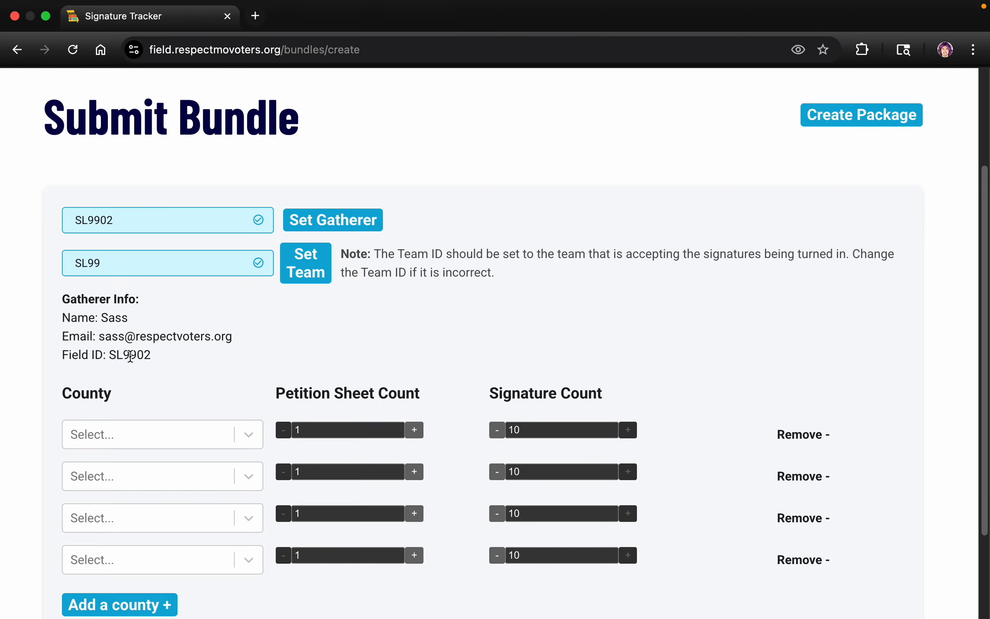
Fill the first county row from the bundle sheet with St. Louis County, 2 petition sheets and 18 signatures.
scroll(214, 322, "down", 3)
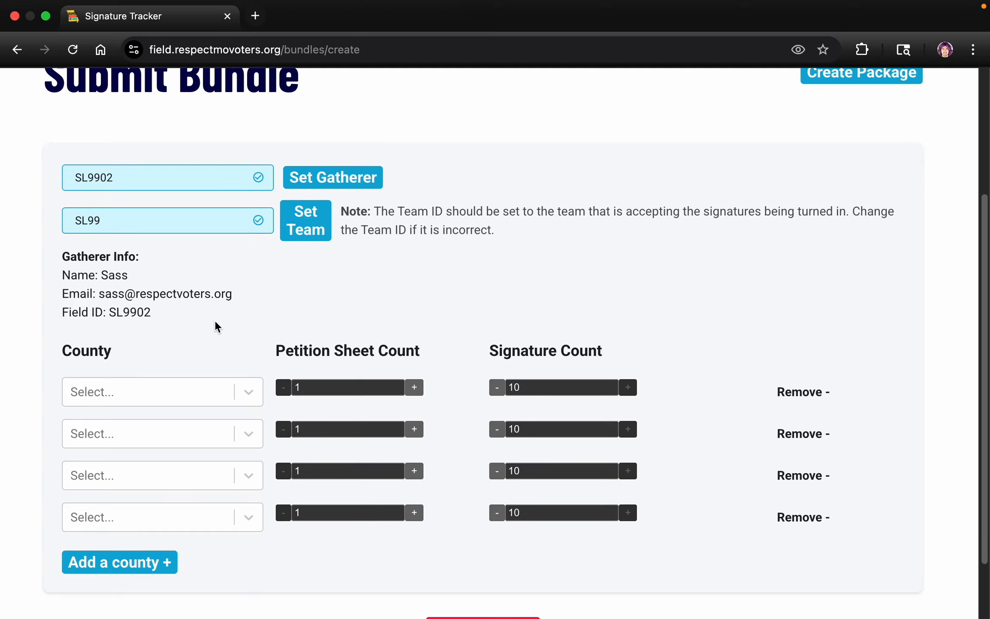
left_click(219, 362)
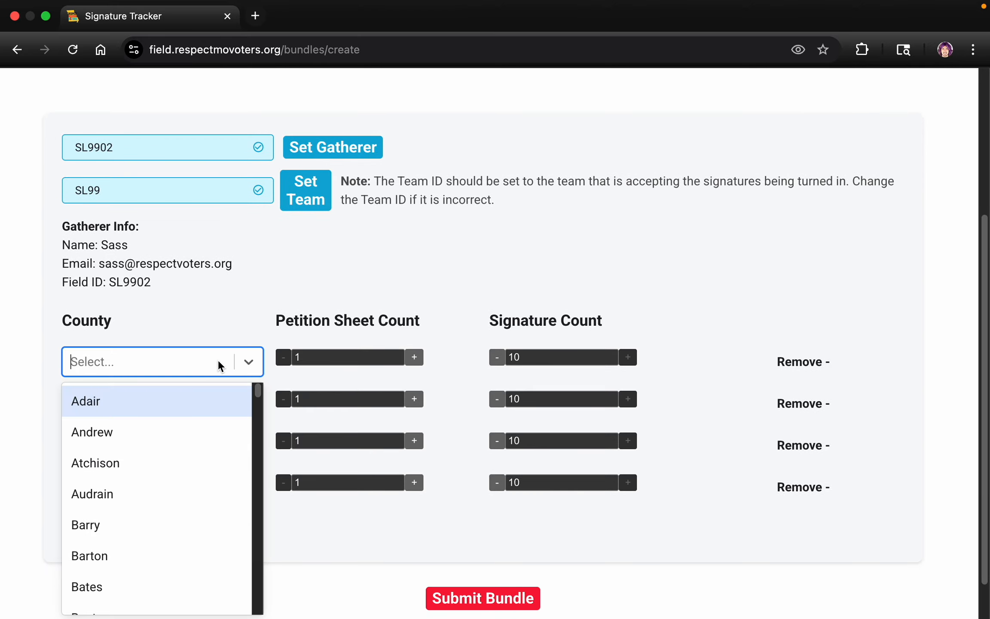
type("s")
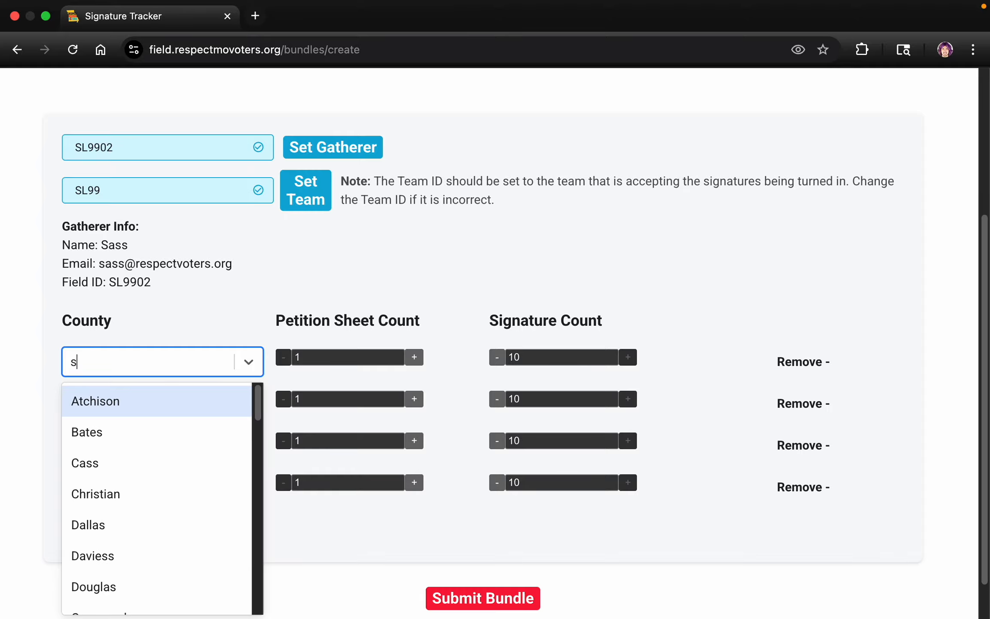
type("t. l")
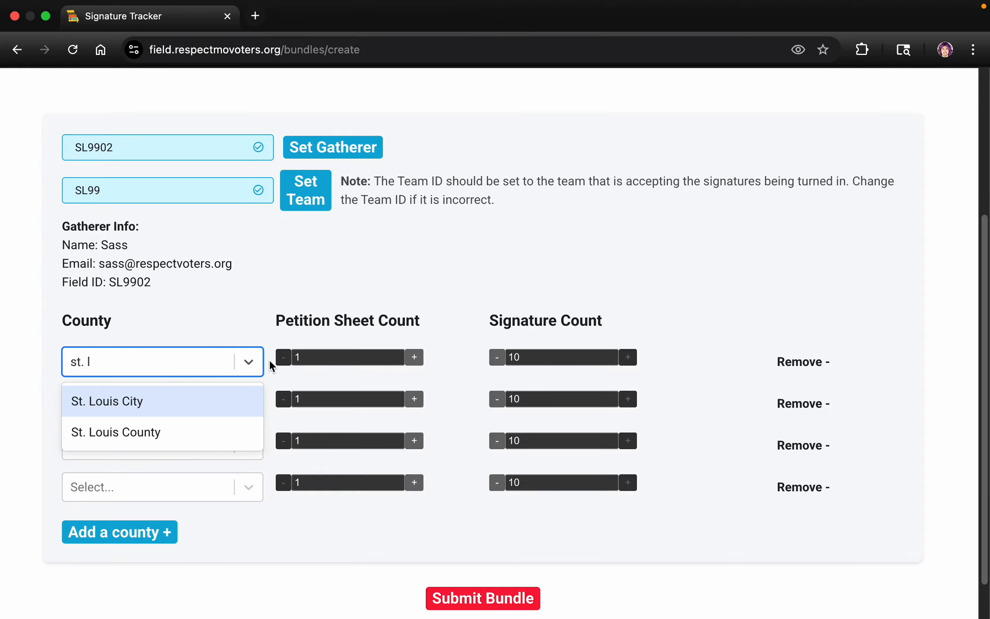
left_click(189, 427)
key("ctrl+Left")
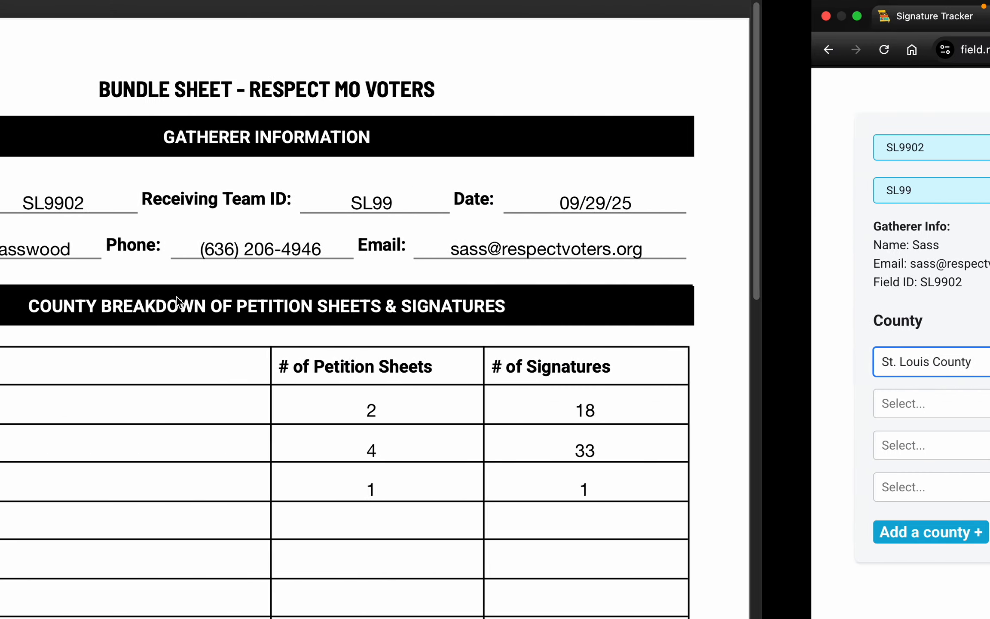
key("ctrl+Right")
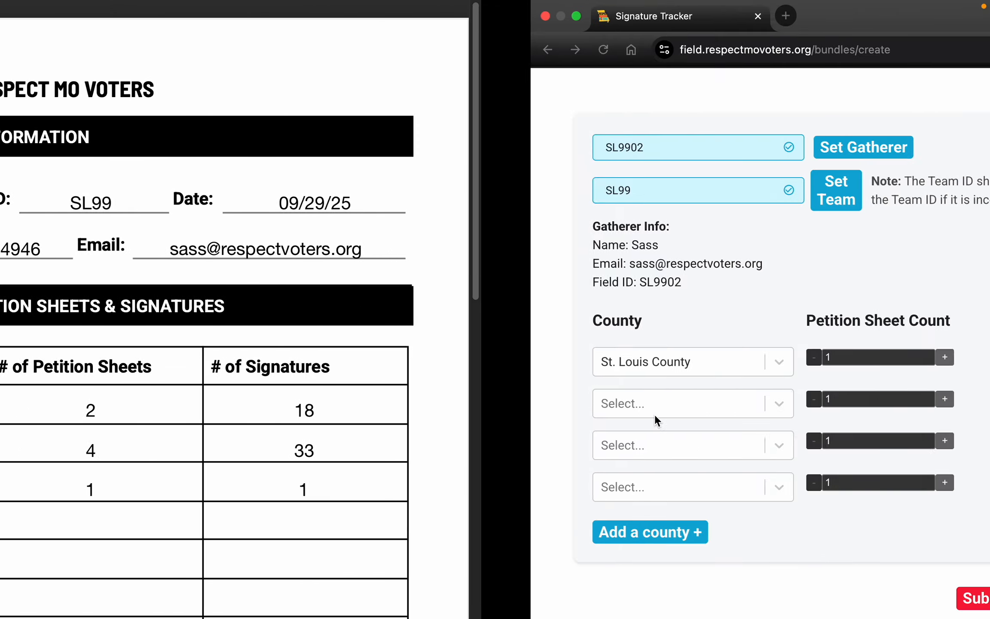
left_click(415, 357)
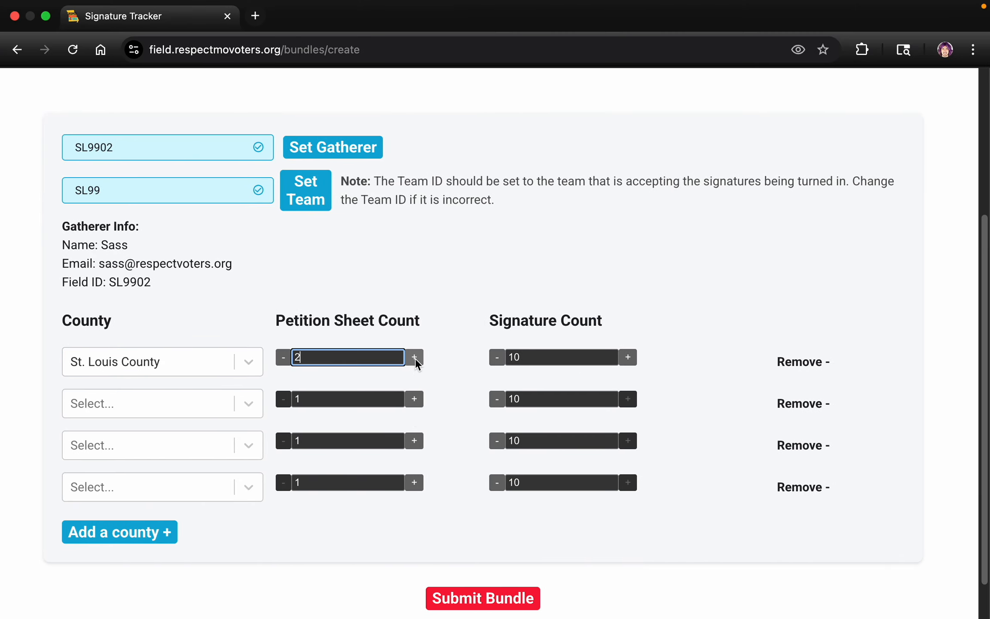
left_click(545, 355)
key("BackSpace")
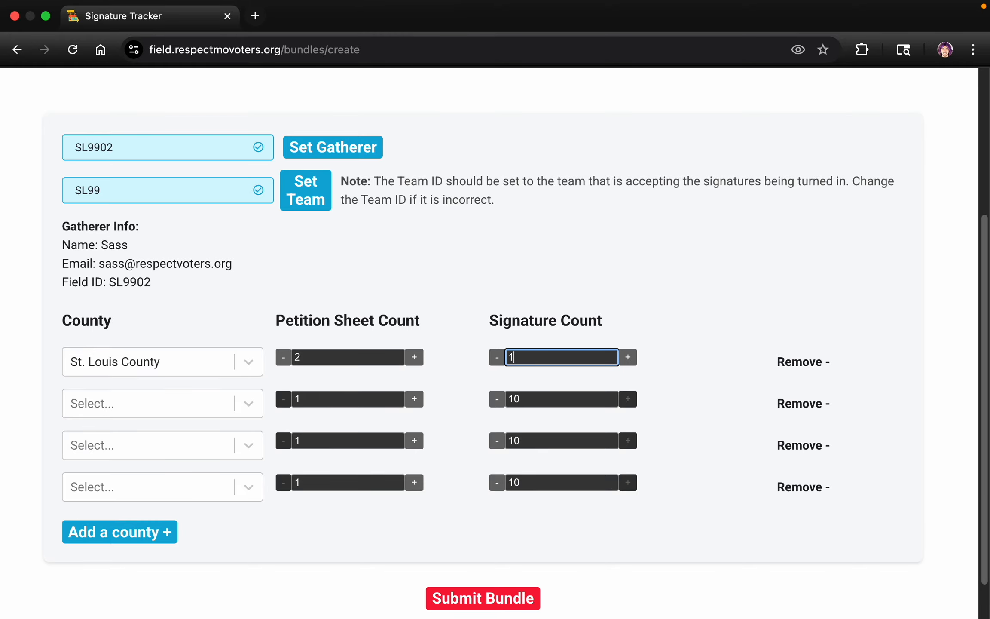
left_click(242, 319)
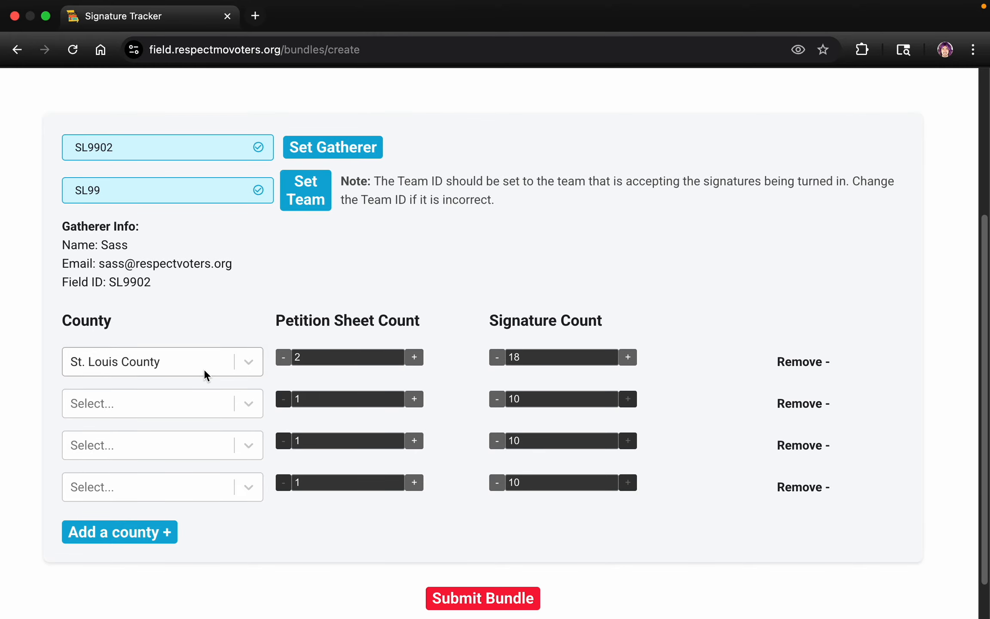
Fill the second county row from the bundle sheet with St. Louis City, 4 petition sheets and 33 signatures.
left_click(188, 408)
type("s")
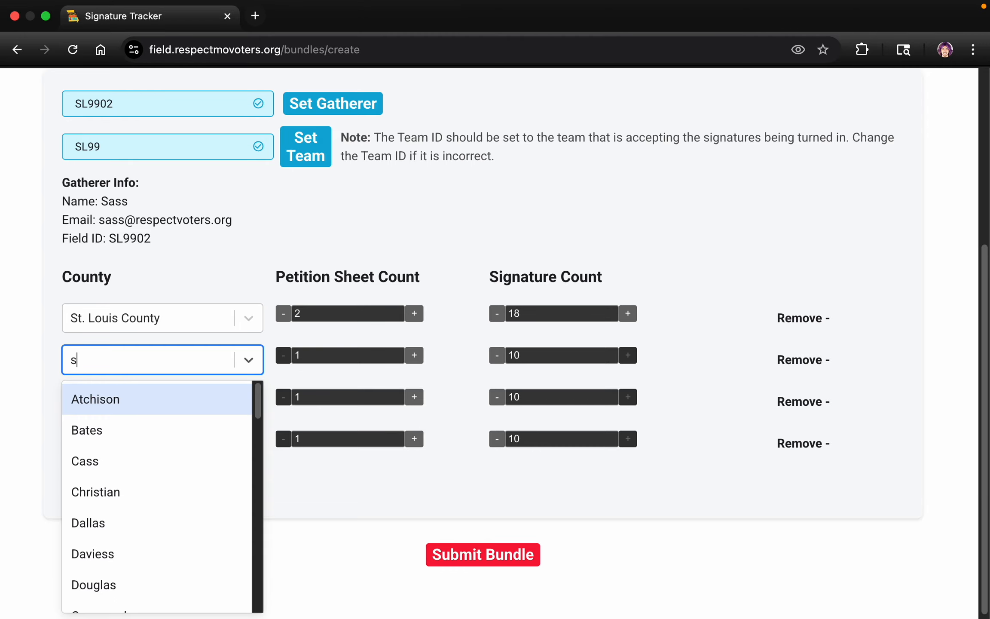
type("t.")
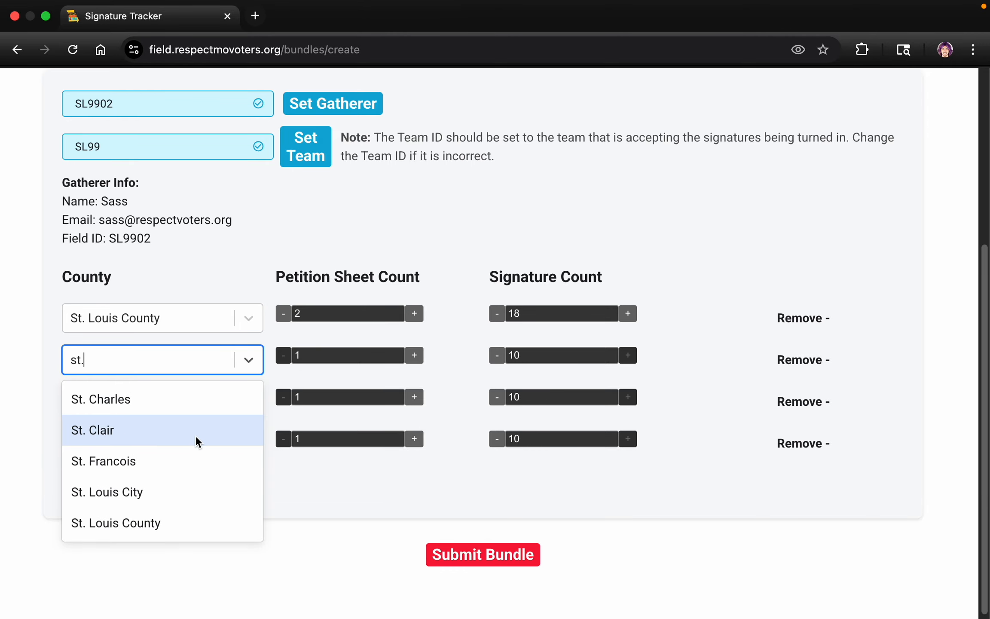
left_click(191, 493)
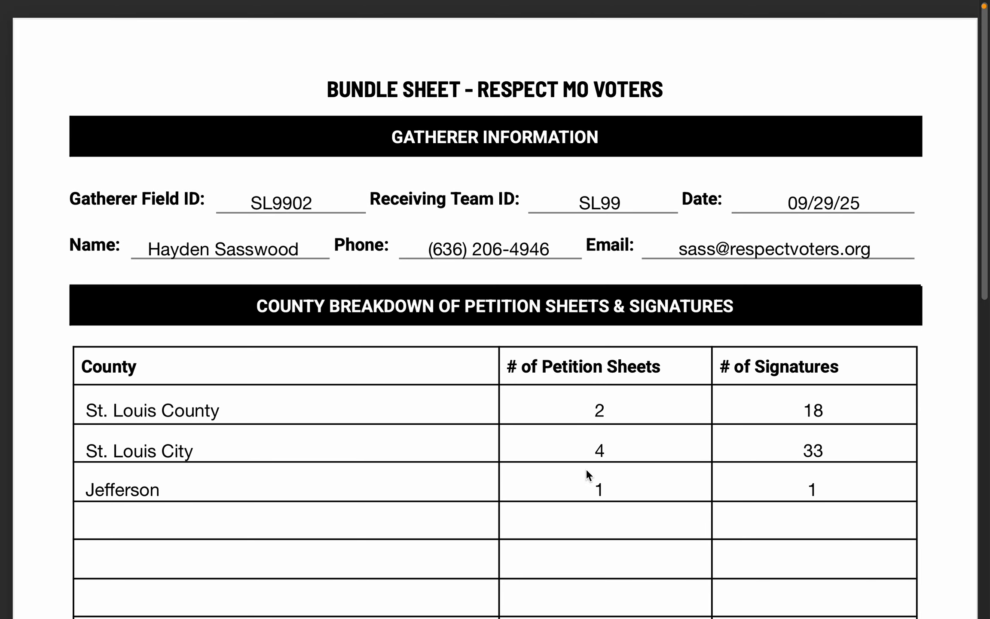
key("ctrl+Right")
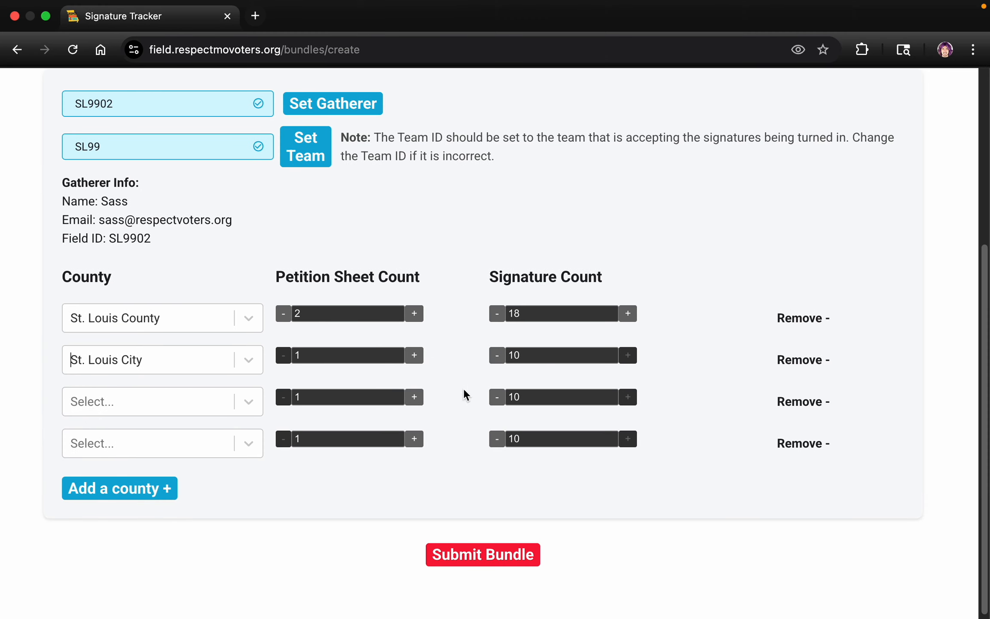
left_click(361, 355)
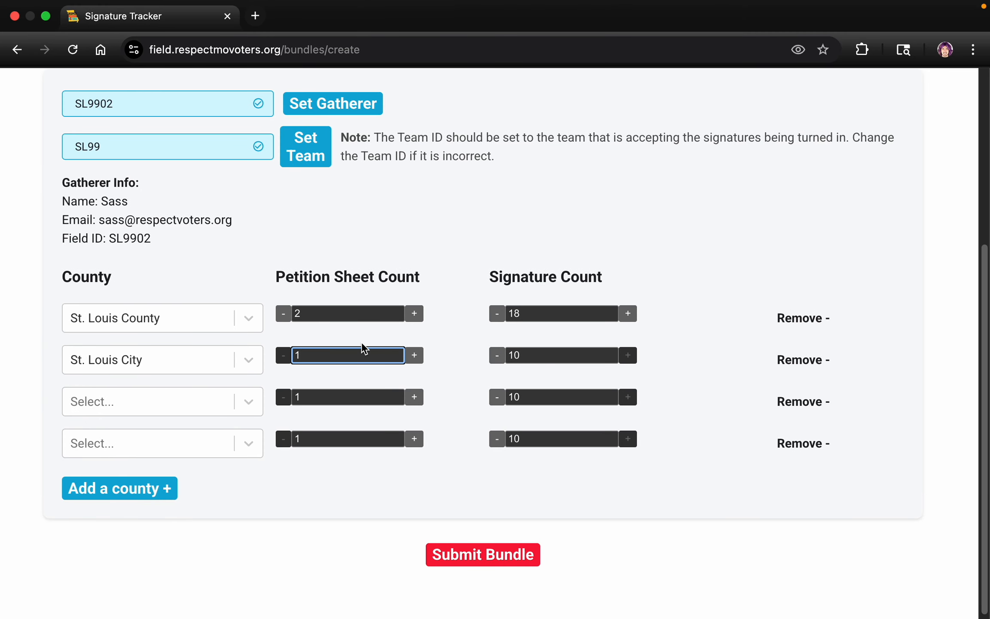
left_click(562, 355)
key("BackSpace")
type("33")
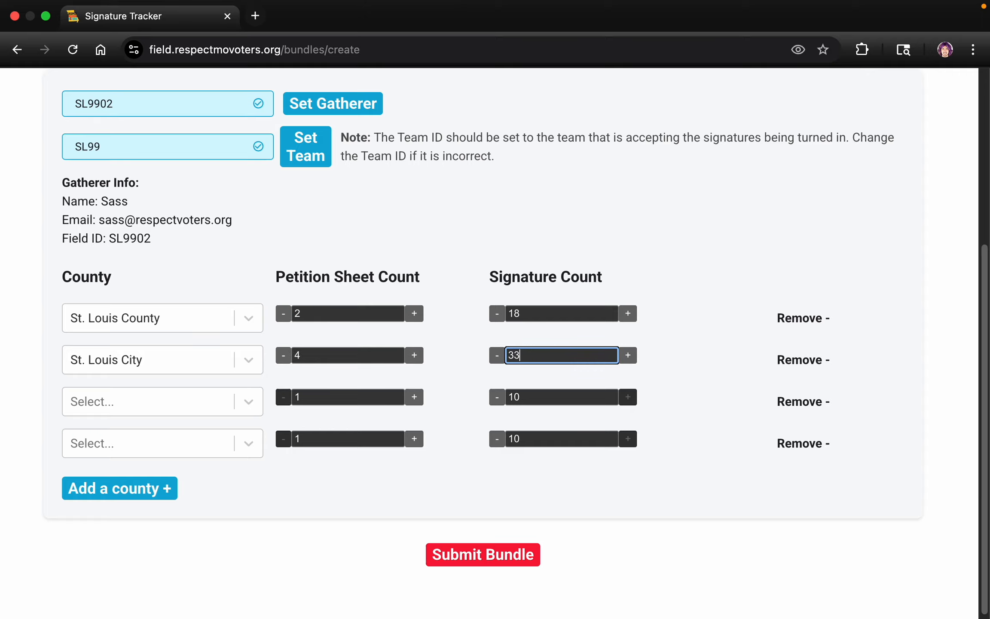
Fill the third county row with Jefferson, keeping 1 petition sheet and setting the signature count to 1.
key("Tab")
key("Tab")
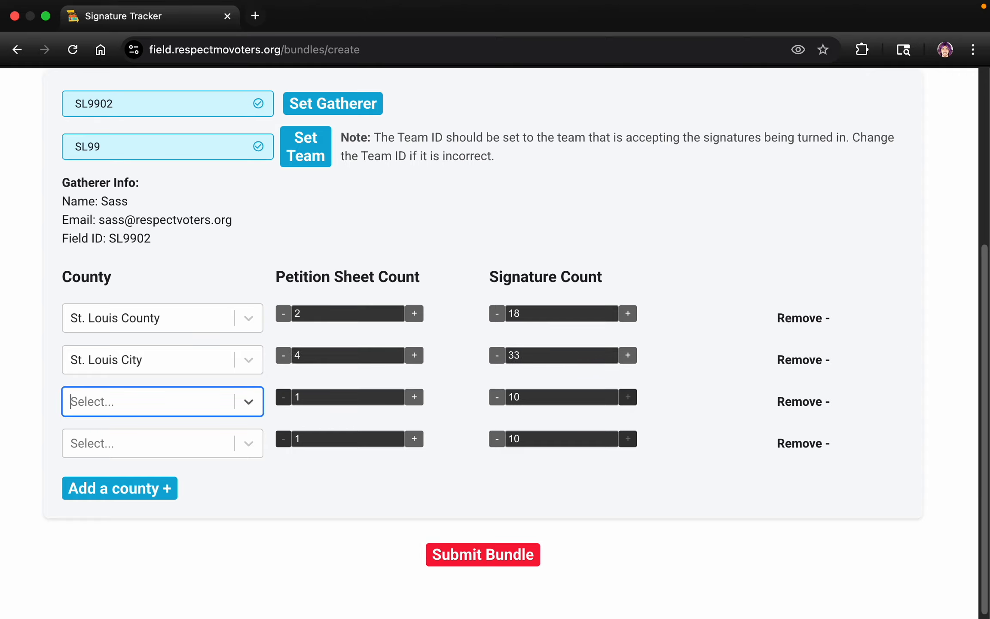
type("jeff")
key("Return")
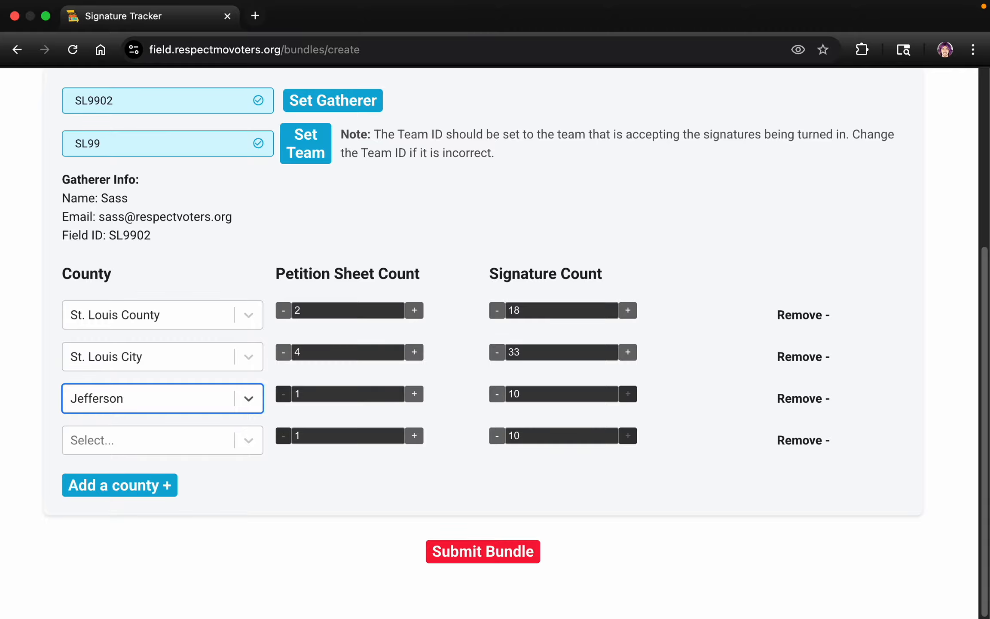
key("Tab")
key("Tab")
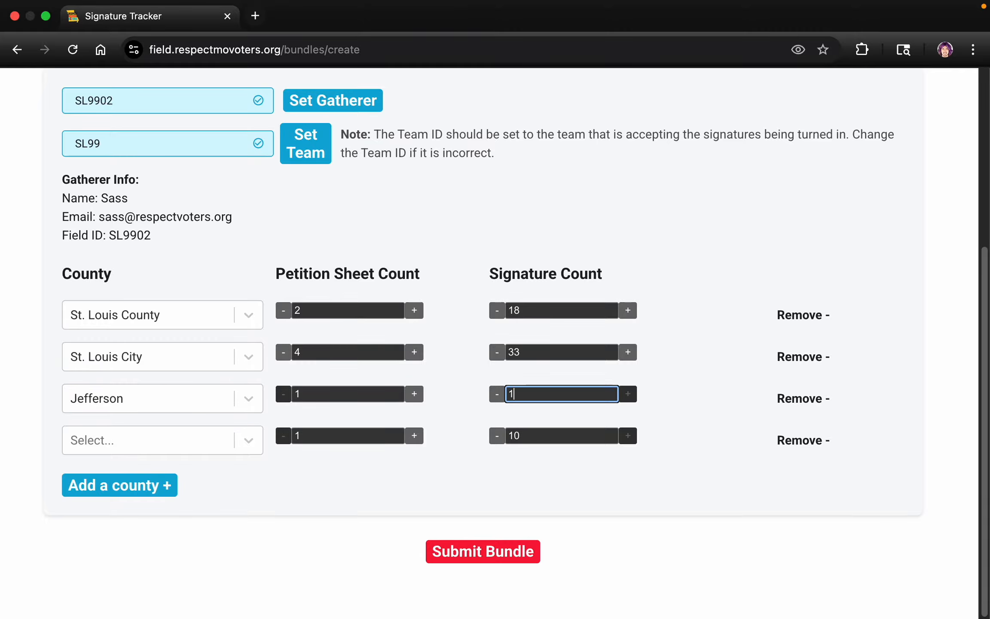
key("Tab")
key("Tab")
left_click(303, 493)
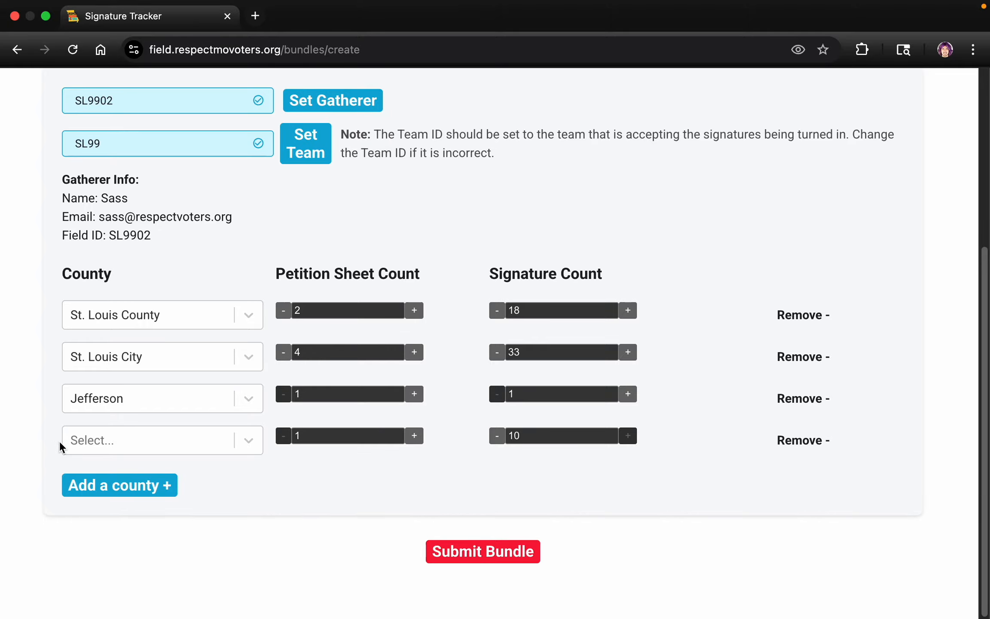
Add two more blank county rows to the bundle form.
left_click(126, 493)
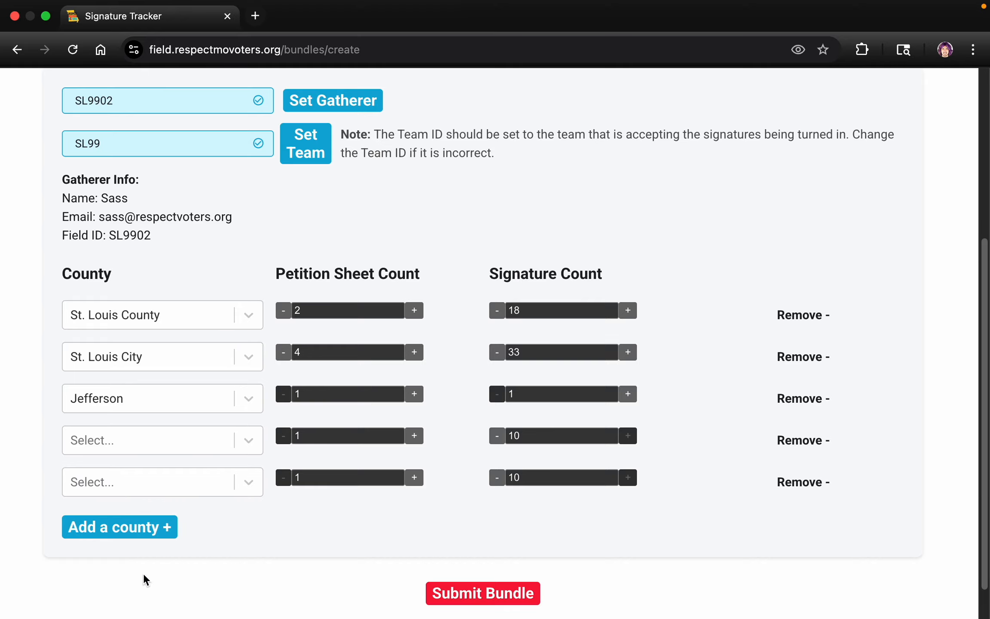
left_click(118, 533)
scroll(325, 380, "down", 3)
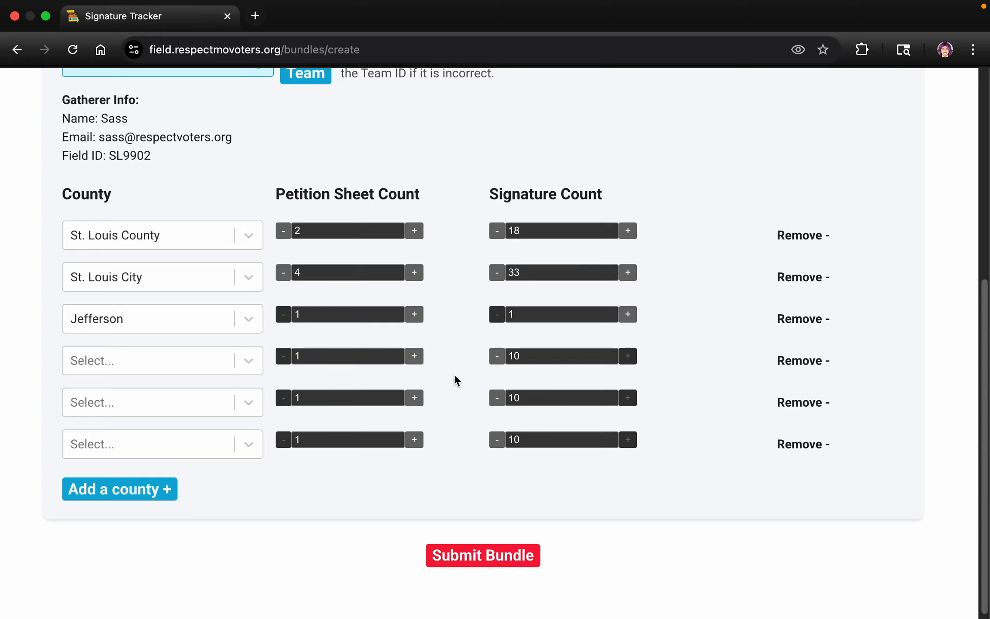
scroll(457, 379, "down", 1)
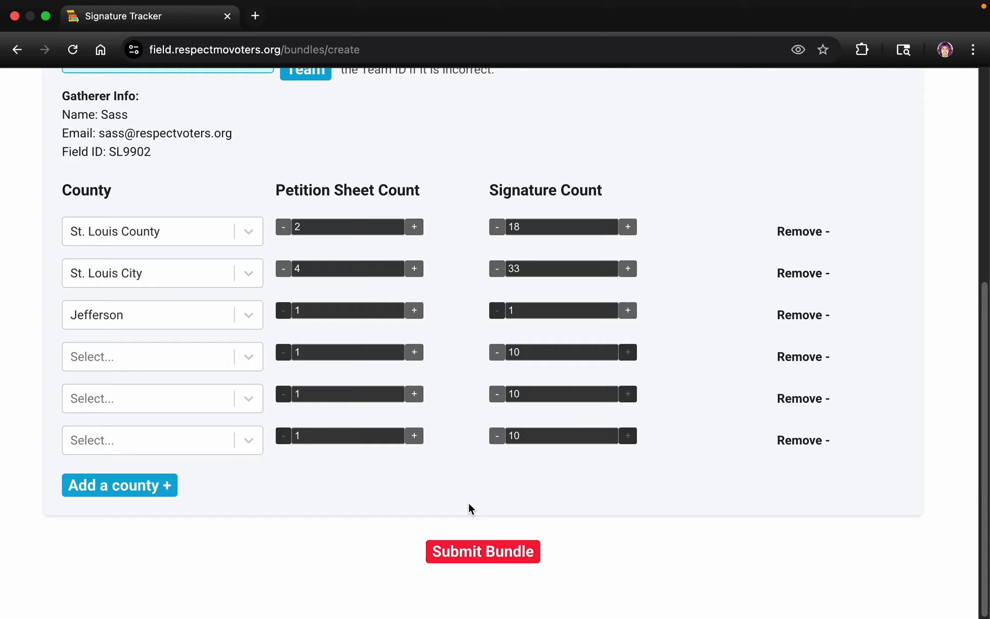
Remove the three blank county rows below Jefferson and submit the bundle.
left_click(474, 552)
left_click(797, 443)
left_click(797, 441)
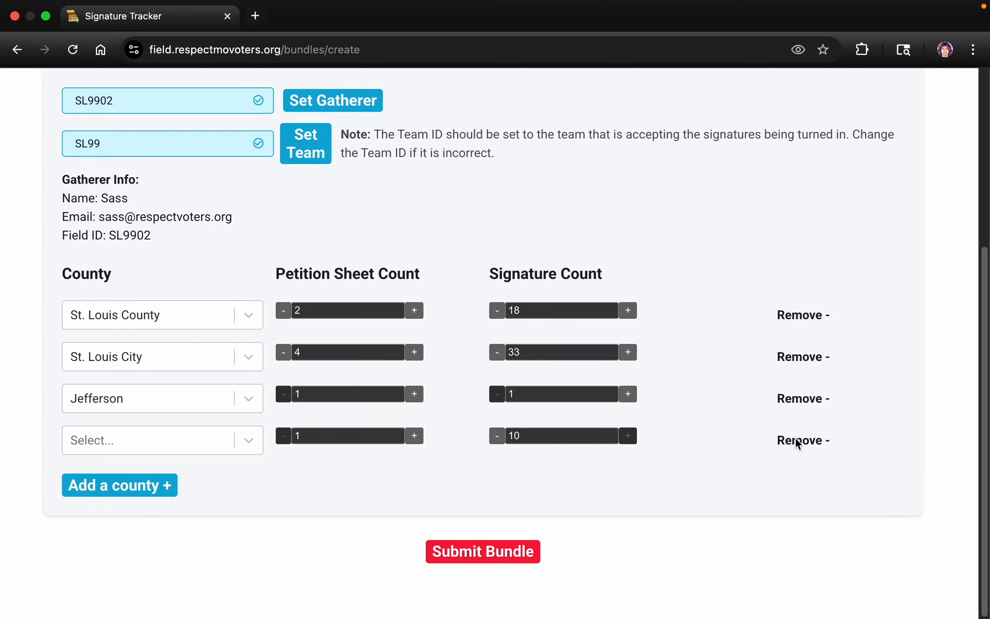
left_click(797, 443)
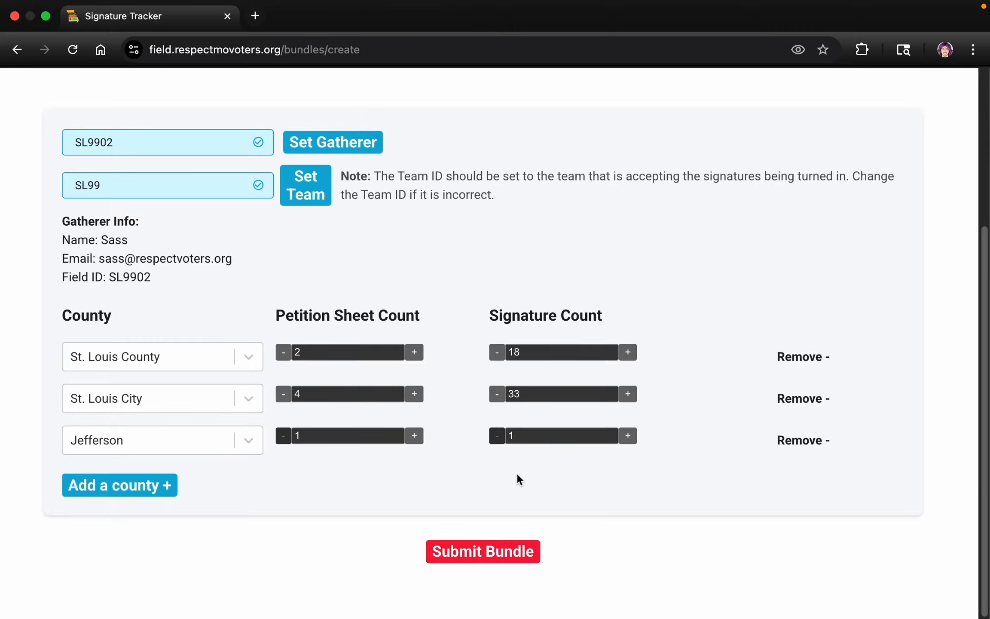
left_click(493, 556)
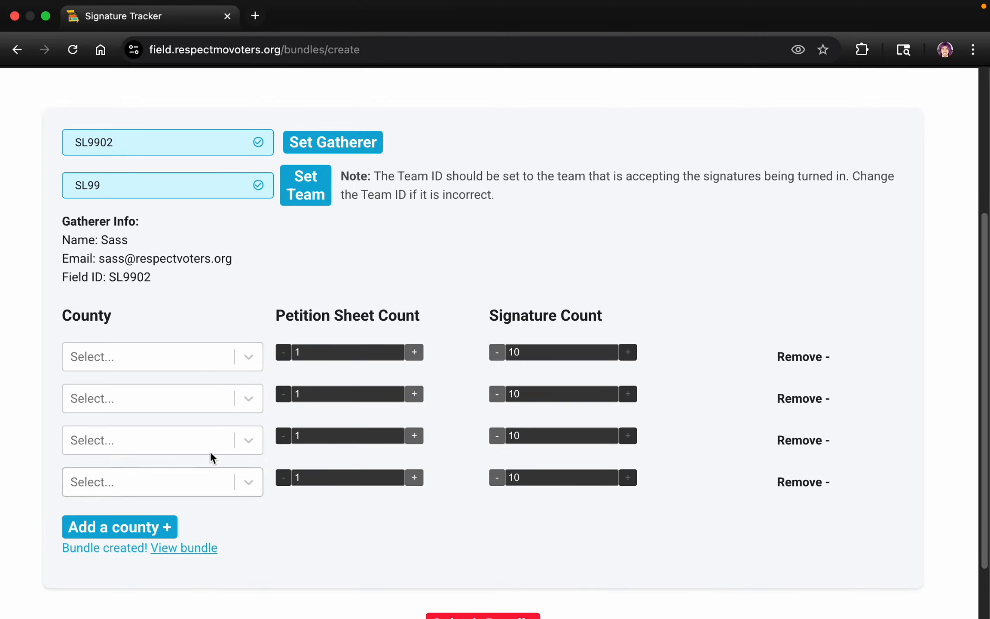
Change the last digit of the gatherer's field ID to 1 and set that gatherer for the next bundle.
scroll(238, 342, "down", 3)
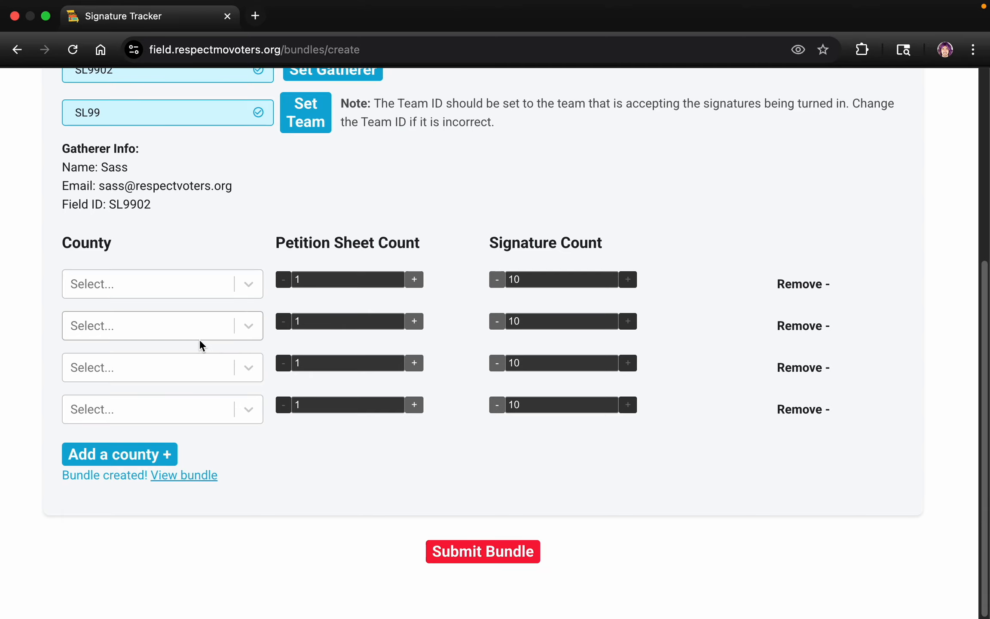
scroll(199, 339, "up", 4)
left_click(132, 165)
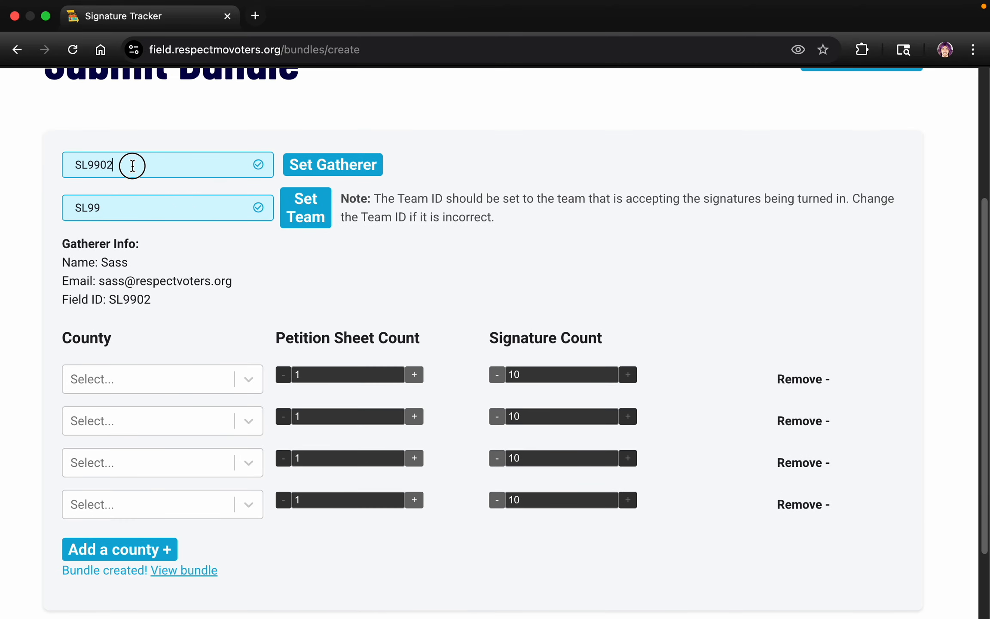
key("BackSpace")
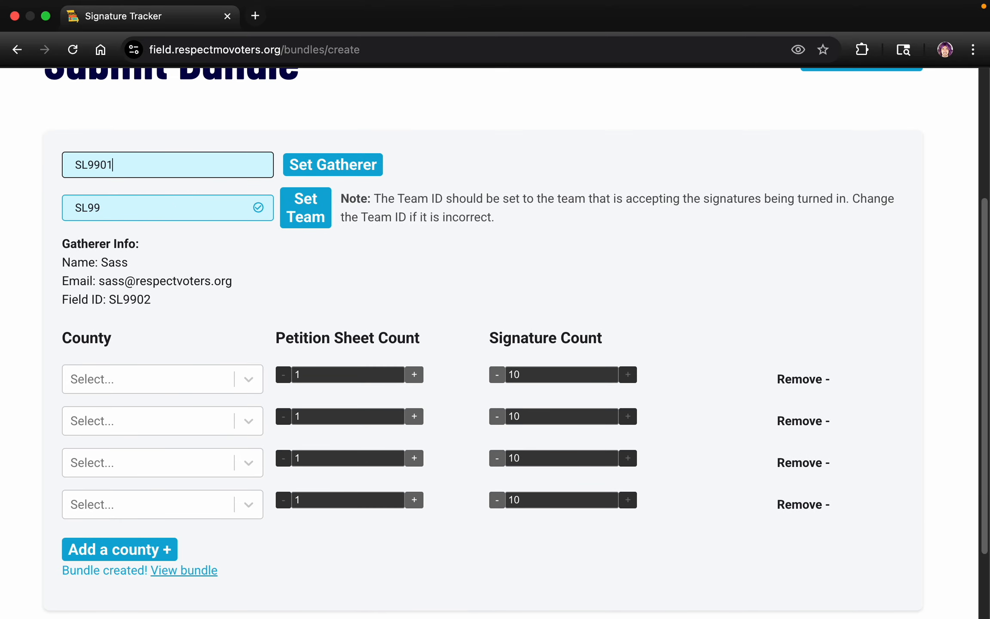
type("1")
left_click(318, 163)
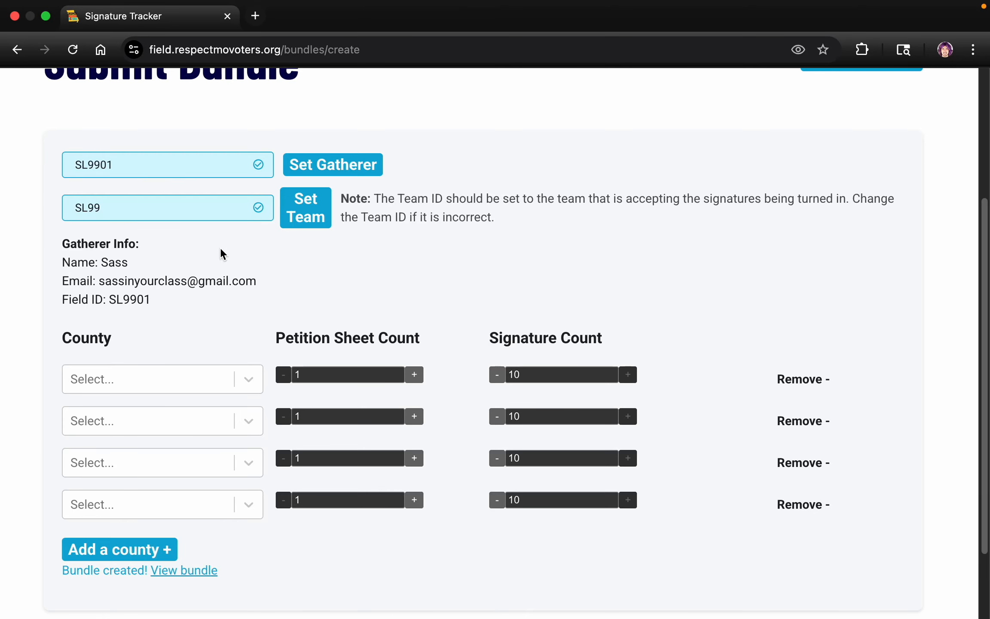
Open the newly created bundle from its confirmation link and log in to show its page.
scroll(220, 244, "down", 2)
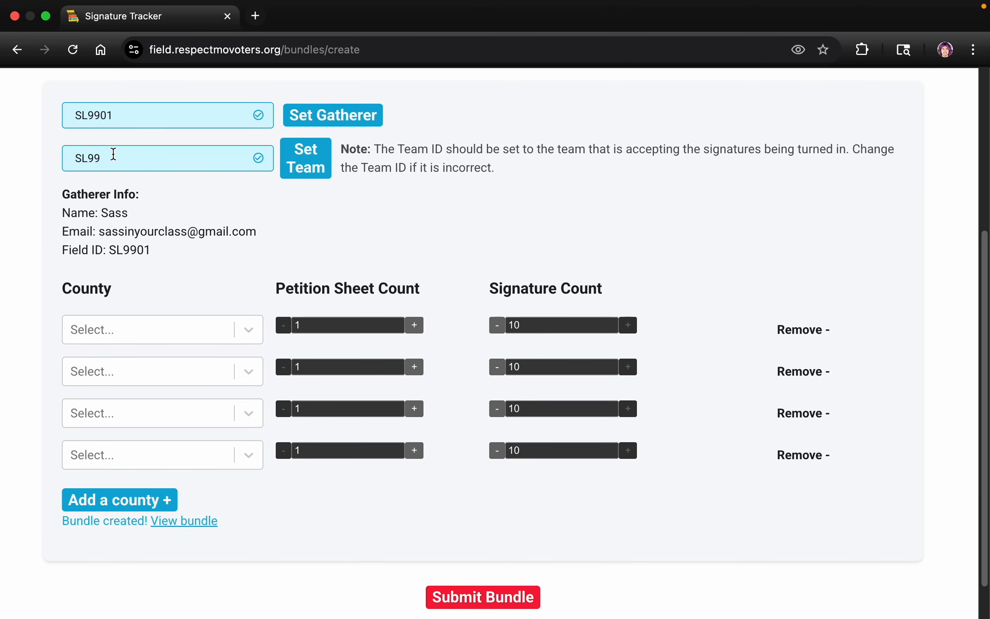
scroll(132, 184, "down", 2)
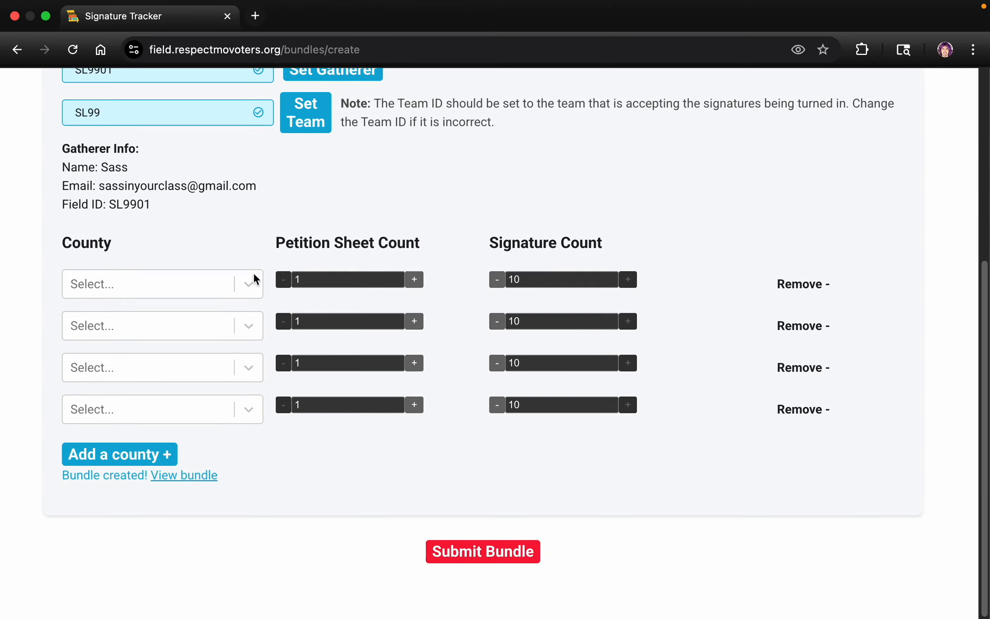
left_click(195, 480)
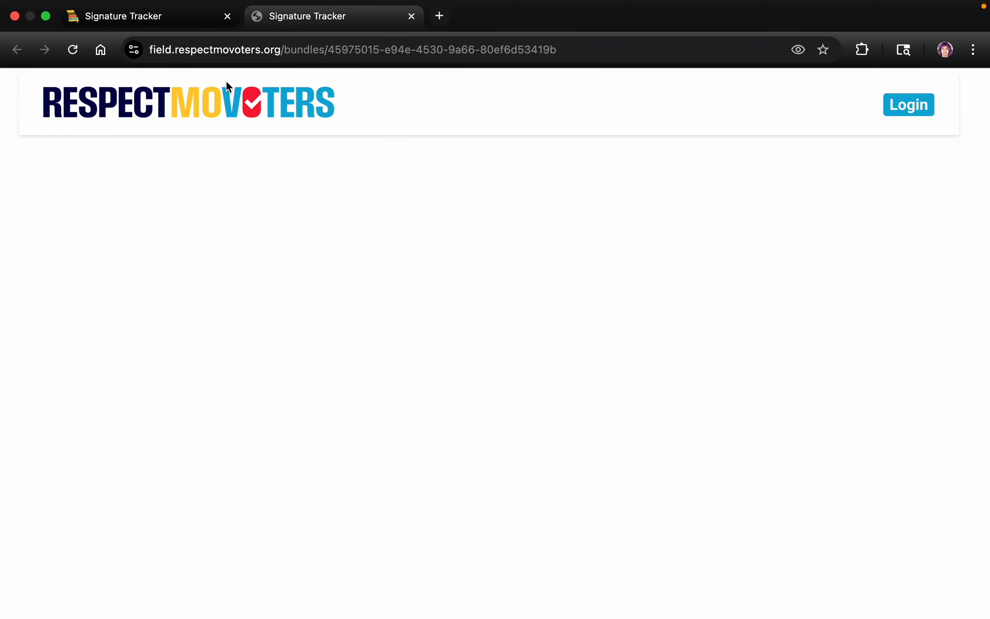
left_click(904, 110)
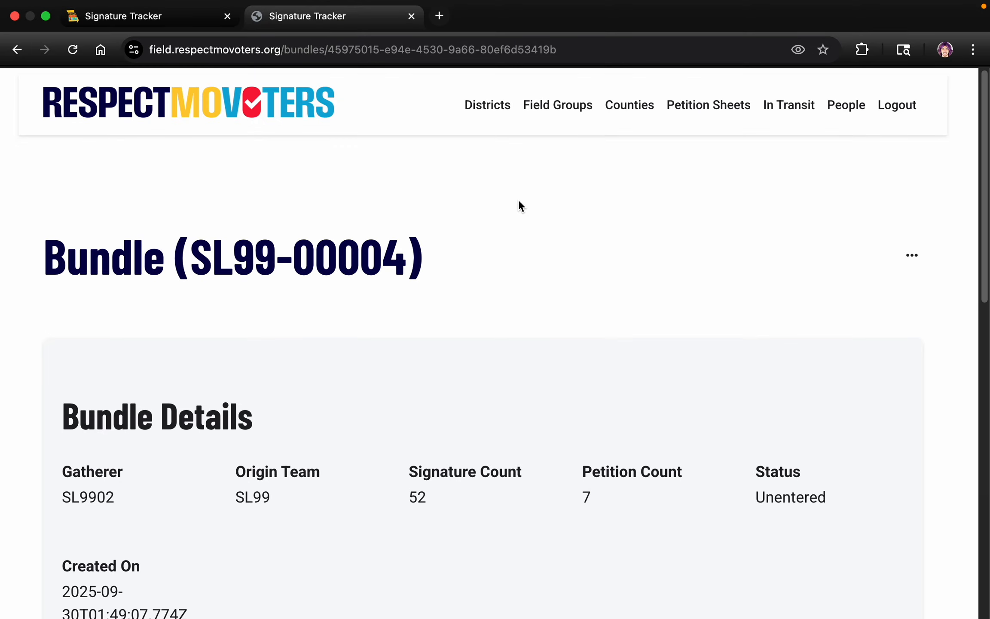
Examine the created bundle's ID, gatherer, origin team, signature count and petition count on its page.
left_click_drag(193, 258, 406, 257)
left_click(162, 25)
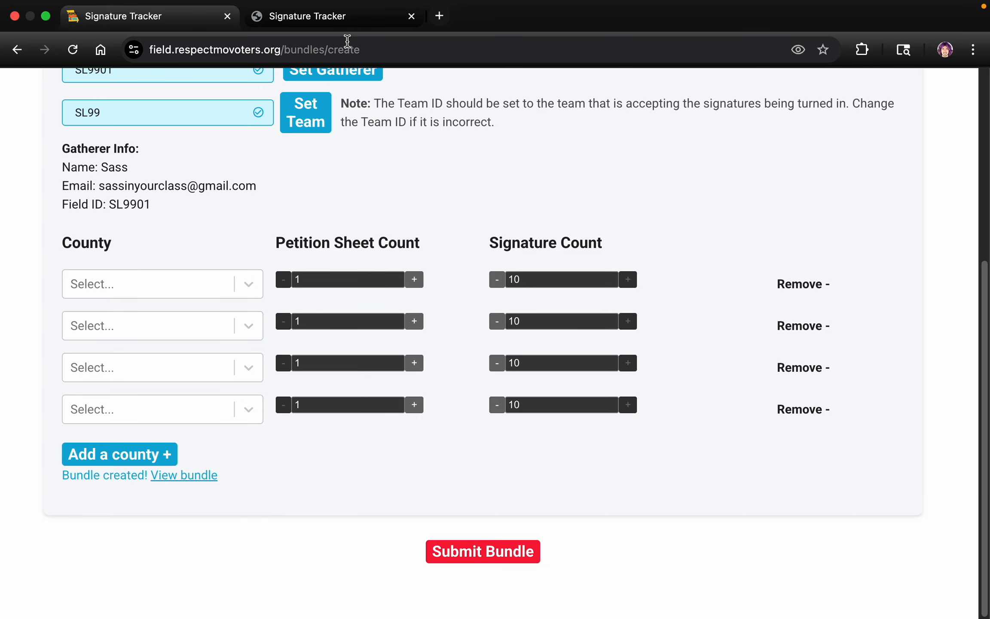
left_click(340, 18)
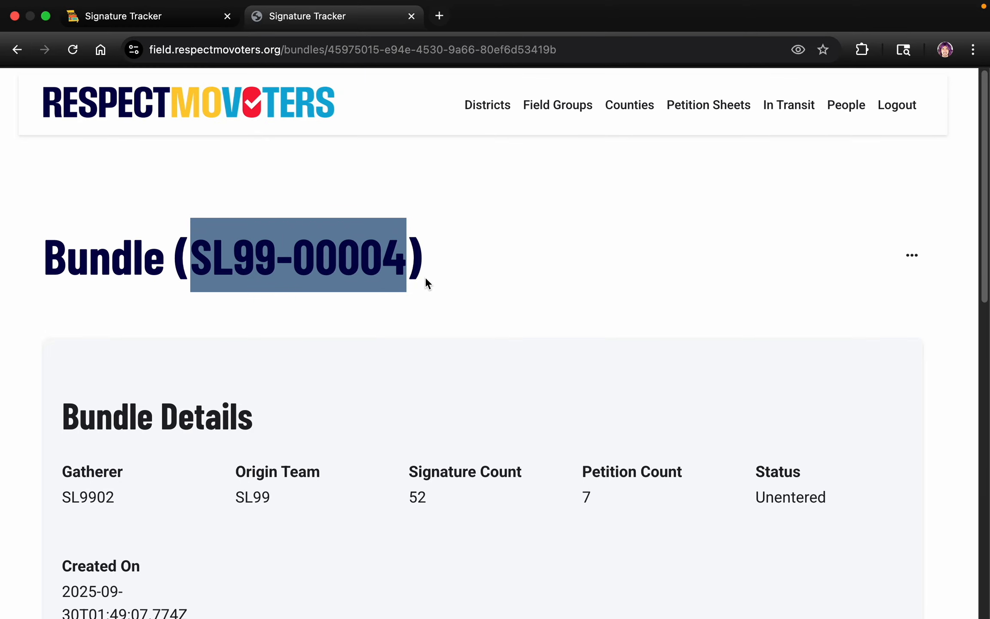
left_click(404, 258)
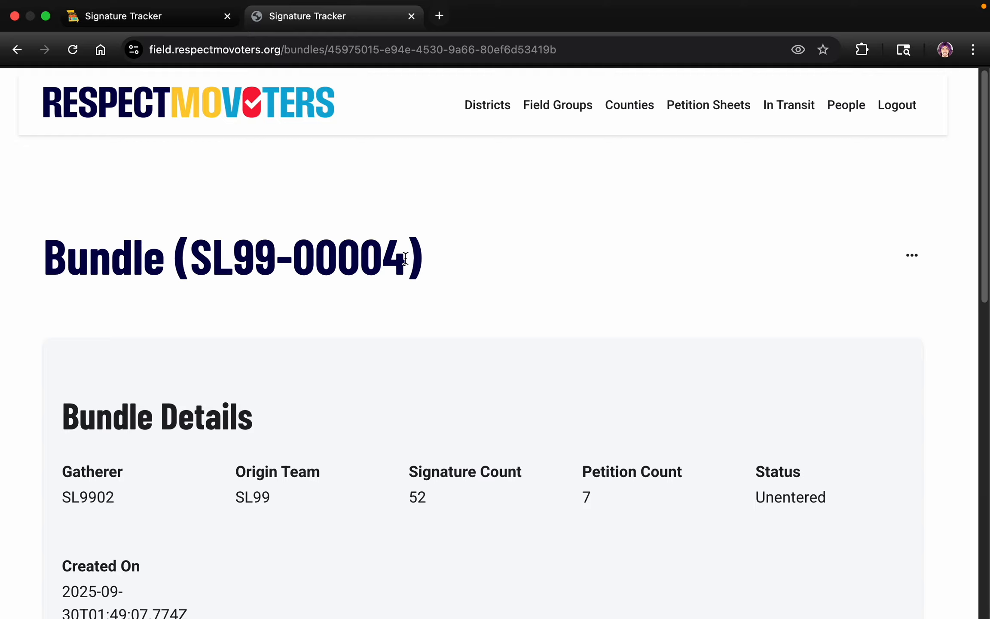
scroll(378, 260, "down", 3)
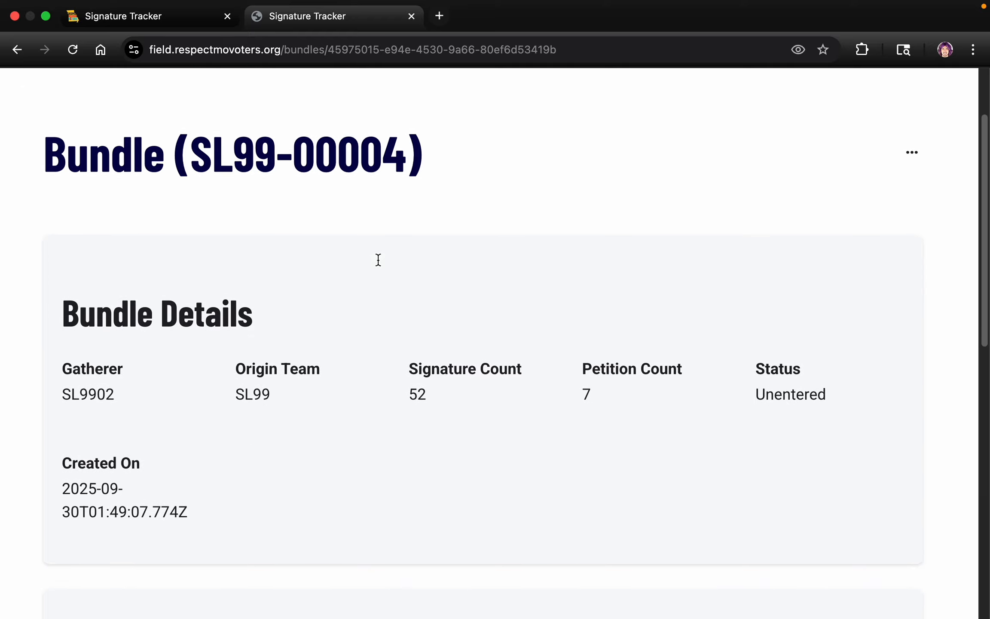
scroll(378, 259, "down", 6)
scroll(379, 259, "up", 6)
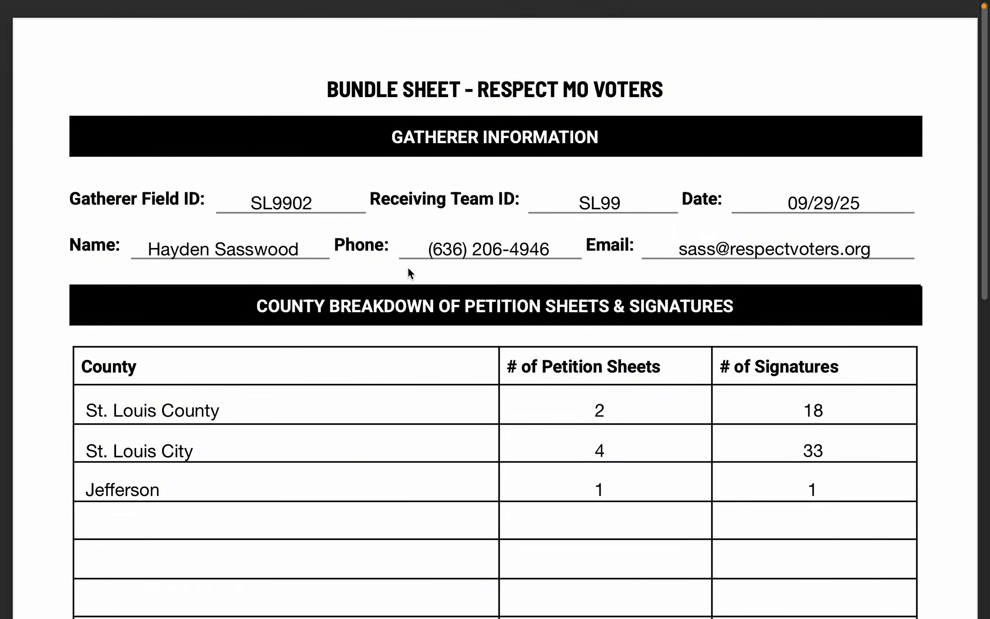
Switch to the bundle sheet, duplicate the St. Louis County text and place the copy on the Bundle ID line.
scroll(236, 324, "down", 8)
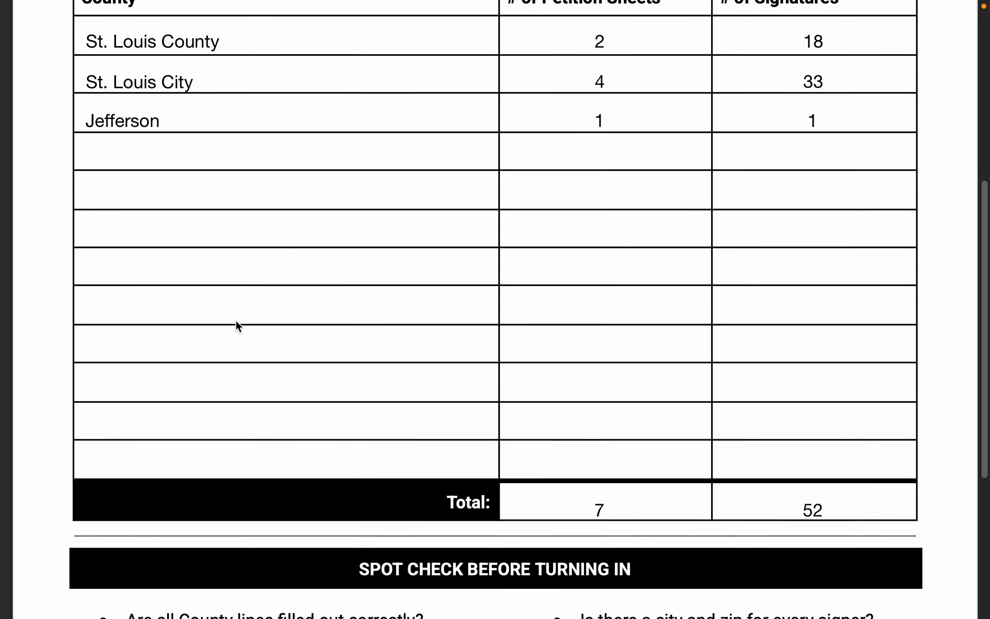
scroll(236, 322, "down", 5)
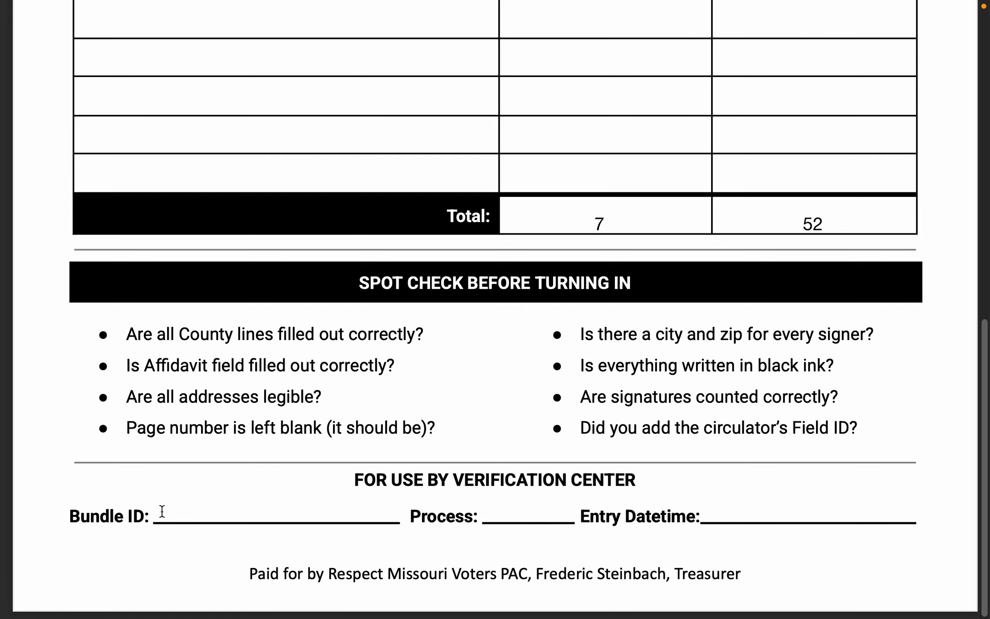
scroll(186, 486, "up", 9)
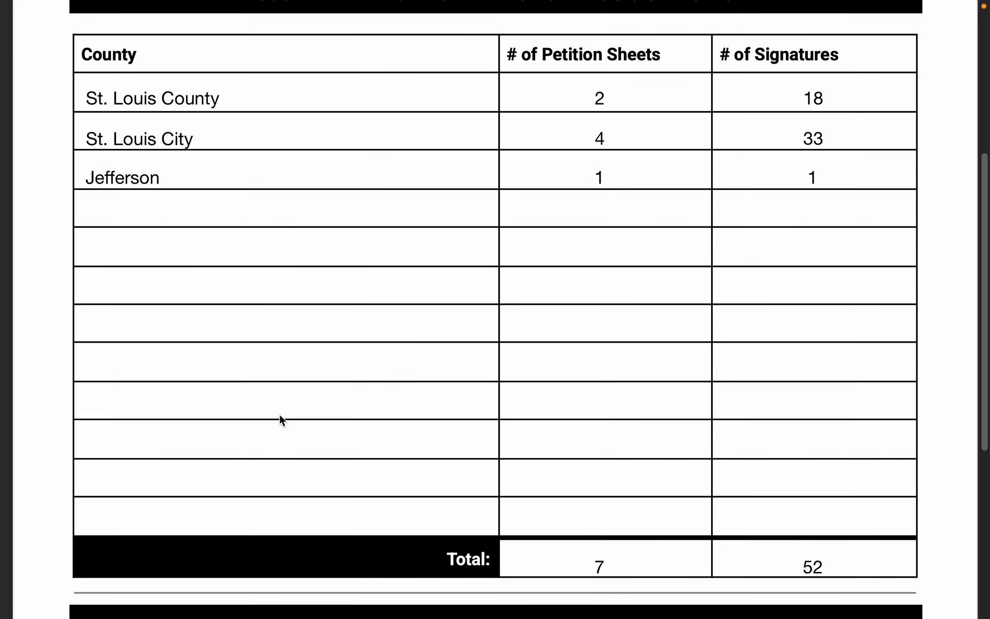
left_click(166, 247)
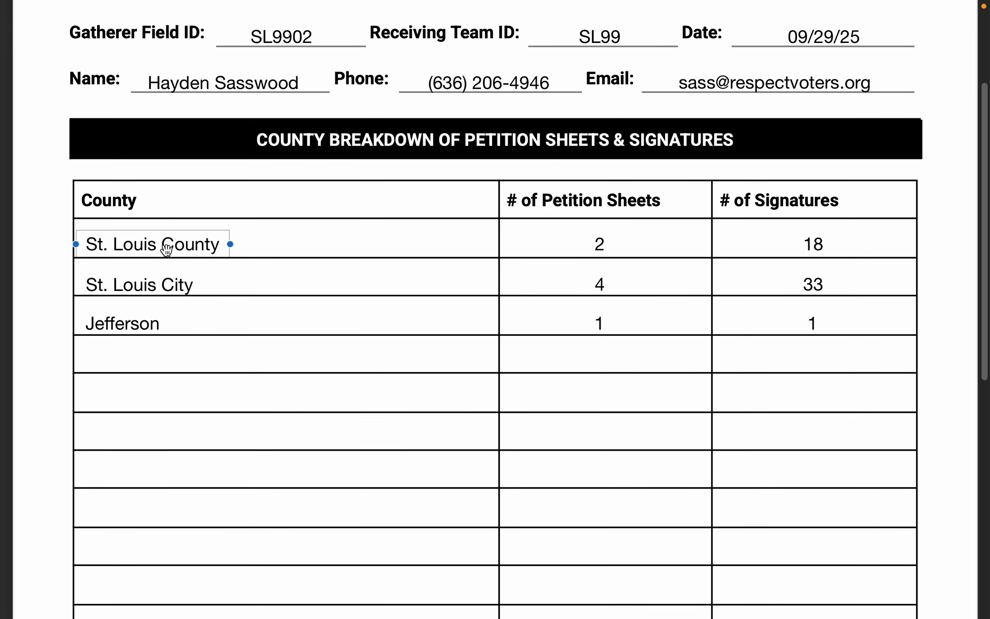
scroll(166, 250, "down", 6)
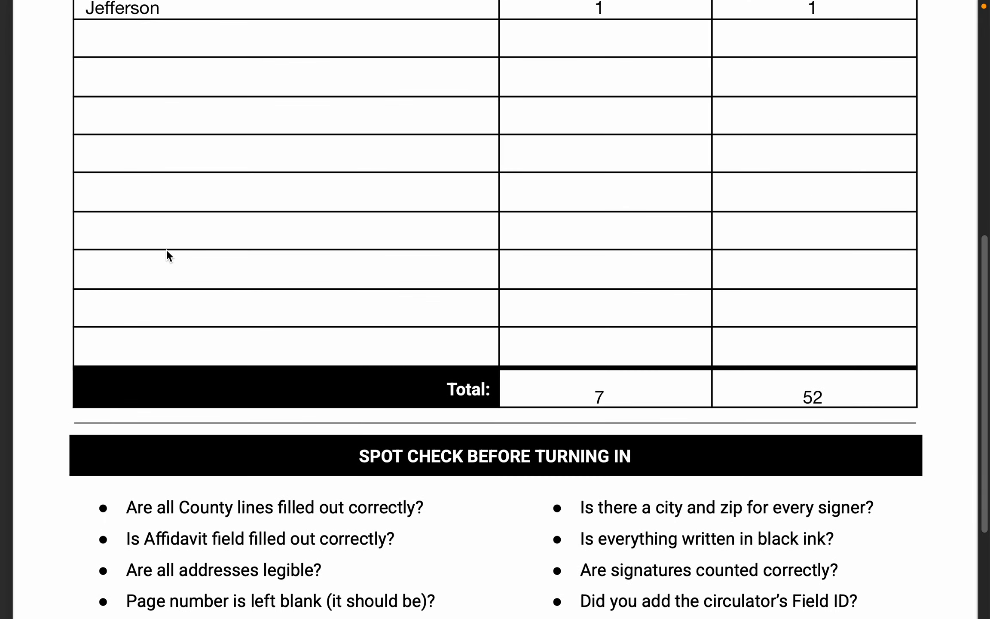
scroll(166, 250, "up", 3)
key("super+d")
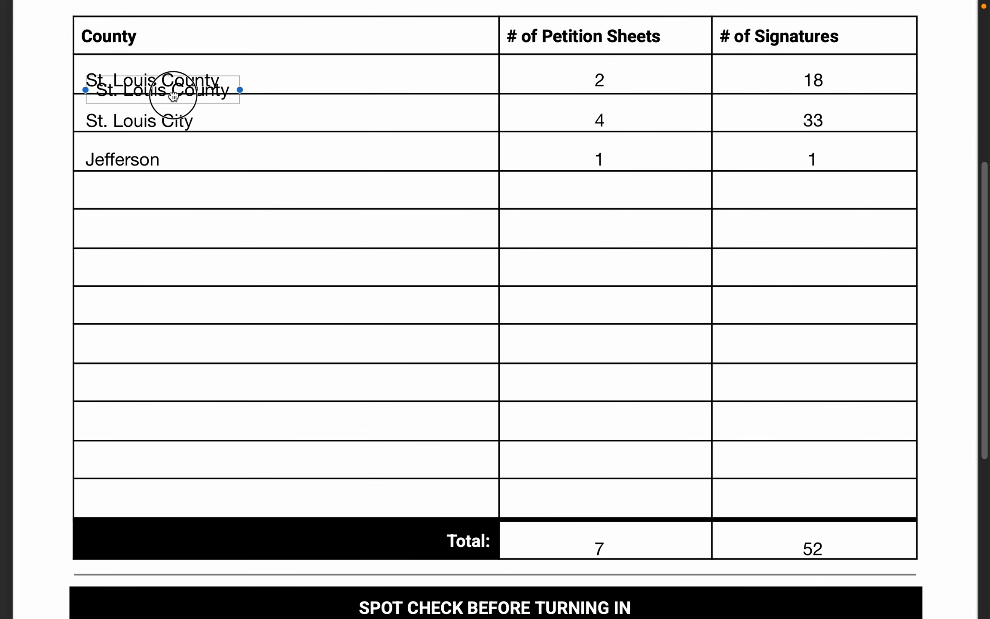
left_click_drag(172, 97, 217, 542)
scroll(225, 456, "down", 7)
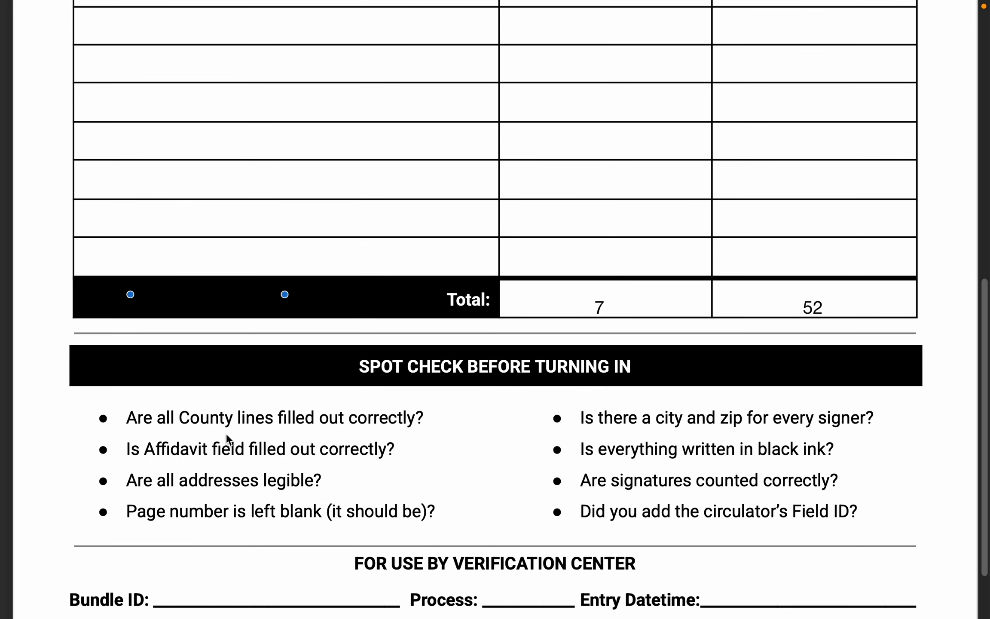
mouse_move(206, 208)
left_mouse_down()
mouse_move(227, 526)
mouse_move(257, 511)
left_mouse_up()
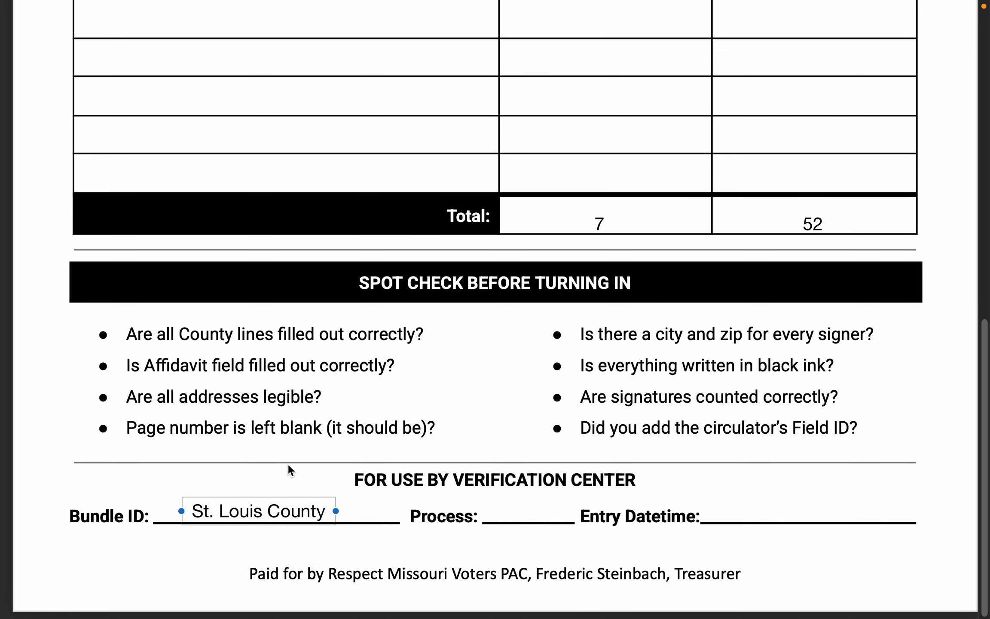
Copy the bundle ID SL99-00004 from the tracker's bundle page and return to the bundle sheet.
key("ctrl+Right")
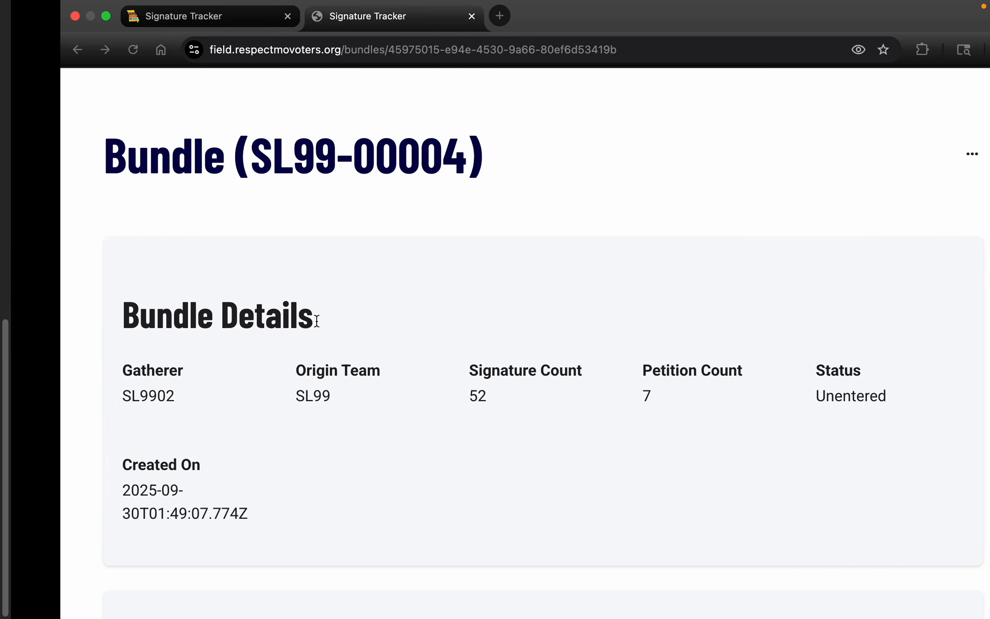
left_click_drag(192, 151, 405, 159)
key("super+c")
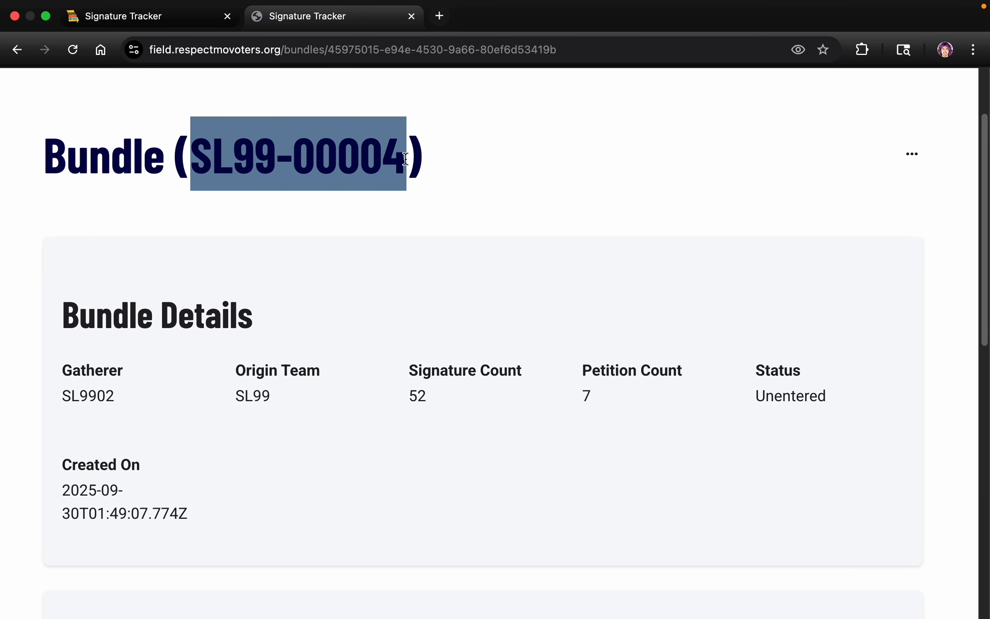
key("ctrl+Left")
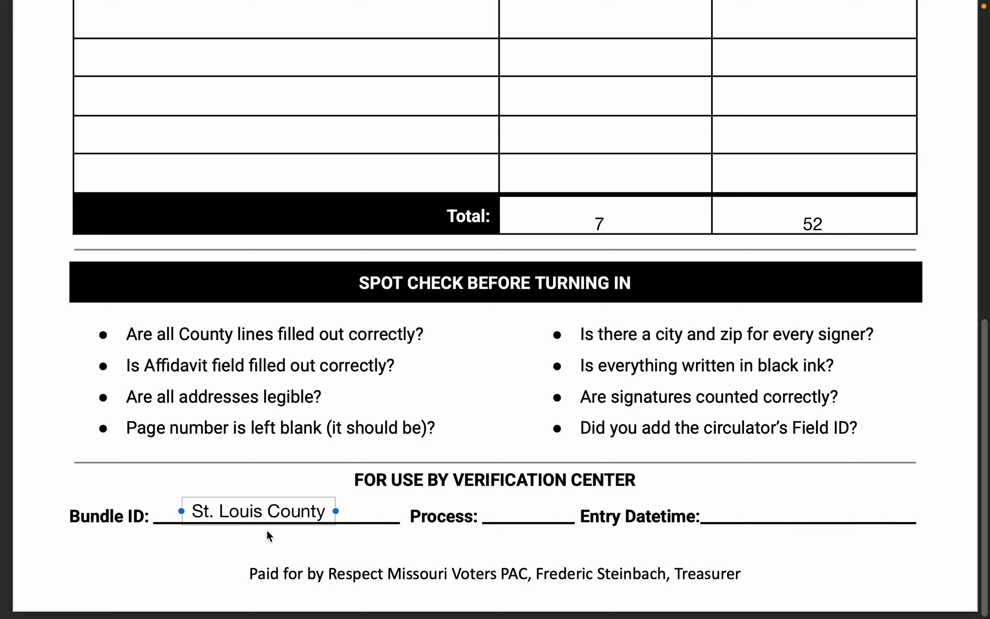
Replace the duplicated text with the bundle ID SL99-00004 and center it on the Bundle ID line.
left_click(270, 515)
double_click(270, 515)
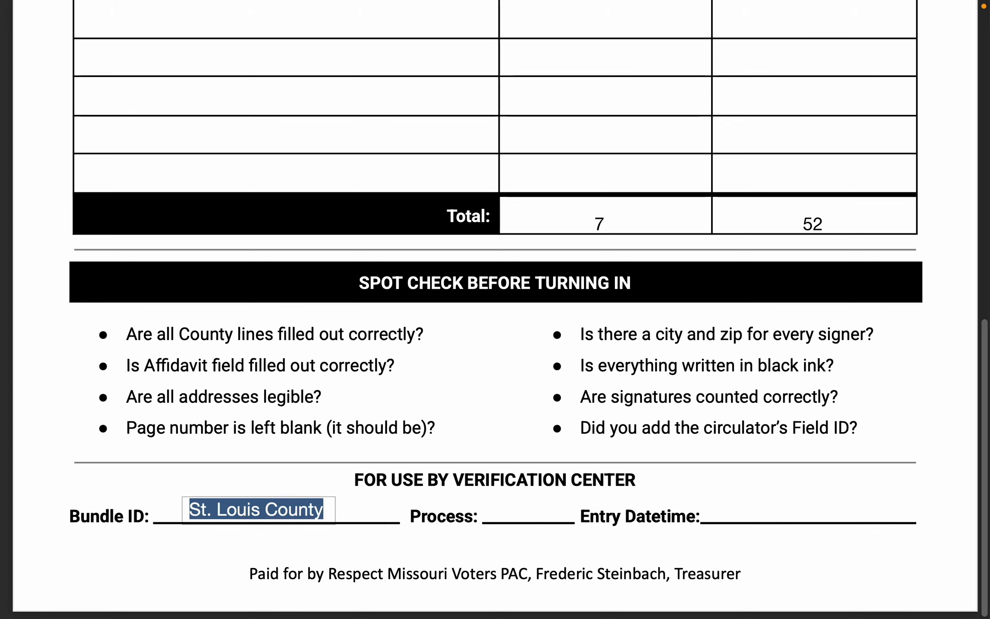
key("super+v")
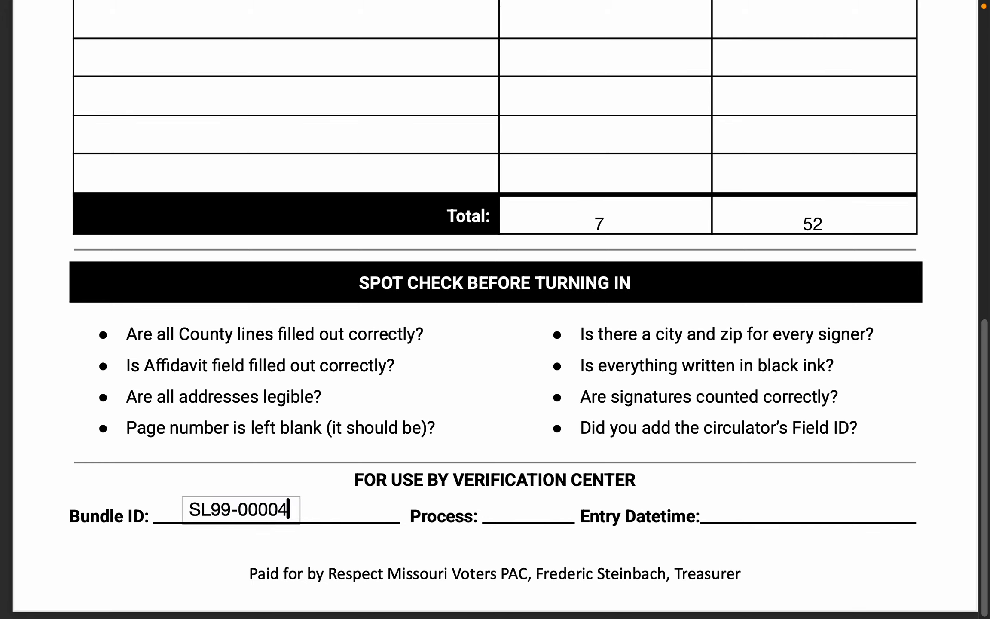
left_click(280, 490)
left_click_drag(245, 504, 260, 506)
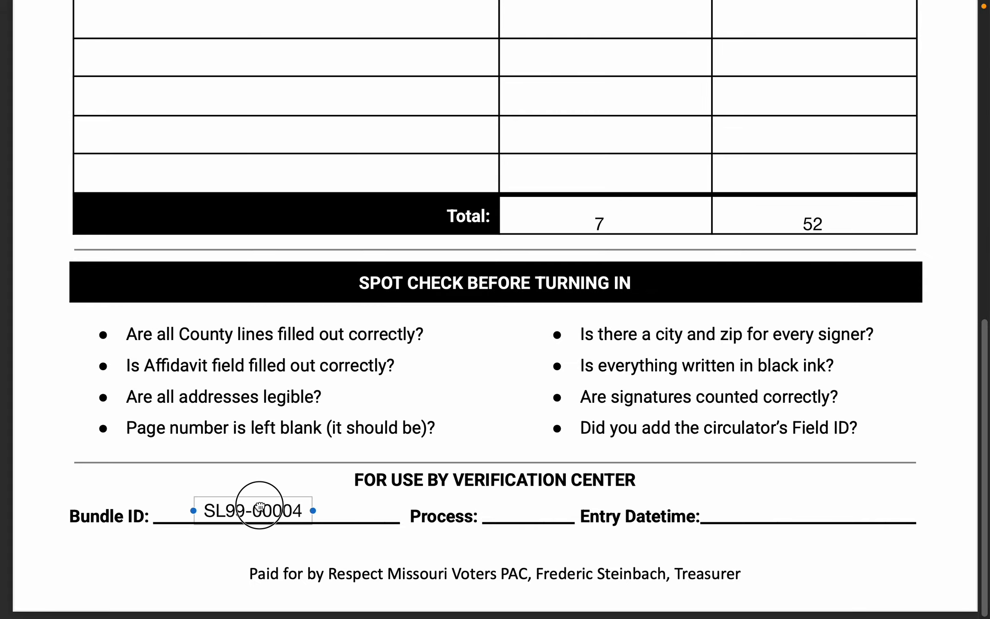
left_click(746, 478)
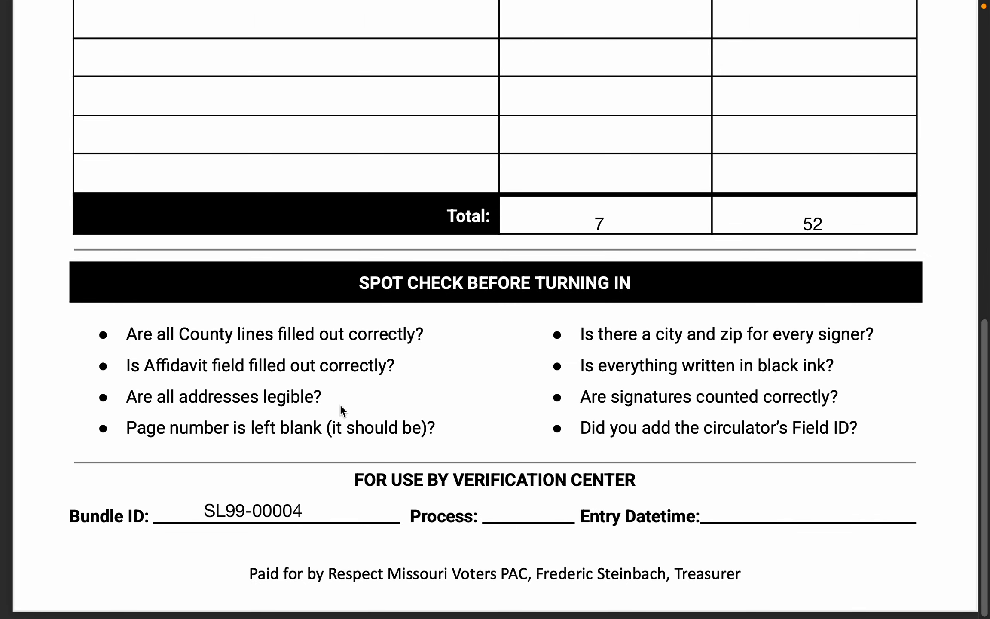
scroll(519, 355, "up", 3)
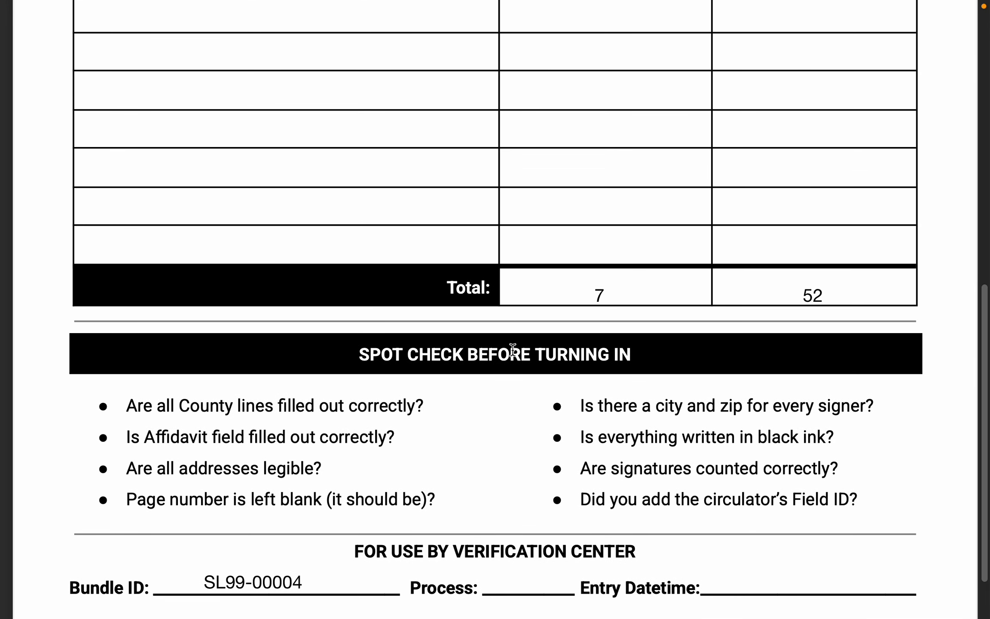
Review the completed bundle sheet, checking the gatherer information, county breakdown, petition and signature totals, and Bundle ID line.
scroll(513, 351, "down", 3)
scroll(470, 336, "up", 15)
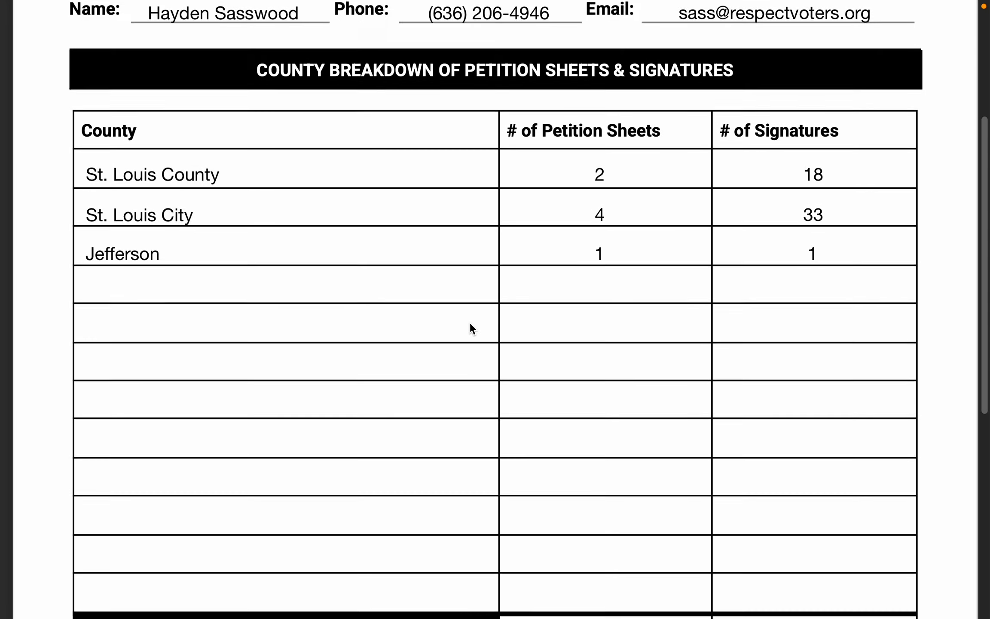
scroll(469, 322, "up", 5)
scroll(457, 318, "down", 3)
scroll(457, 318, "up", 5)
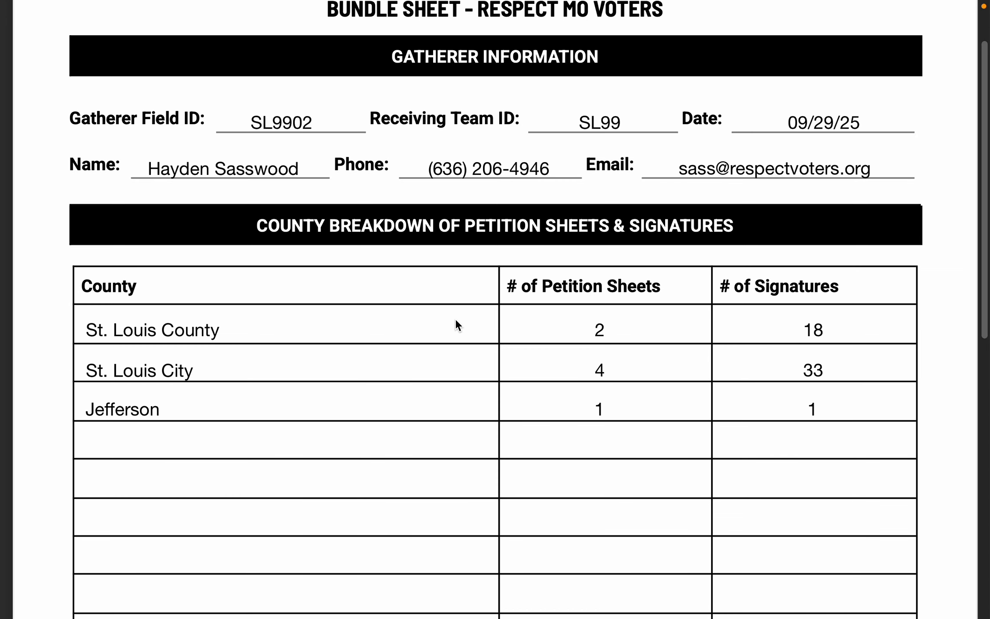
scroll(456, 320, "up", 3)
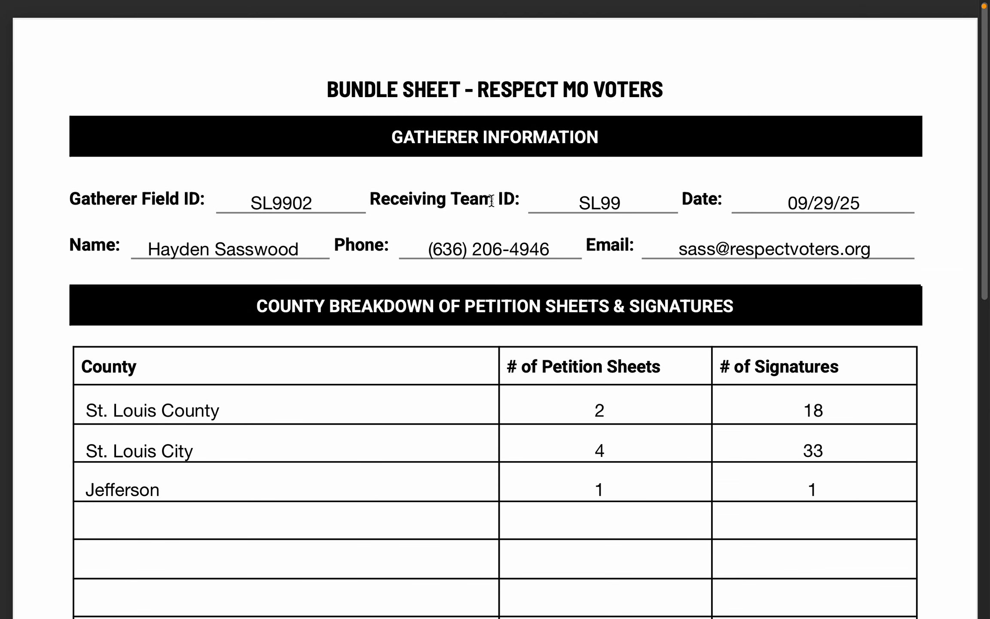
scroll(692, 195, "down", 10)
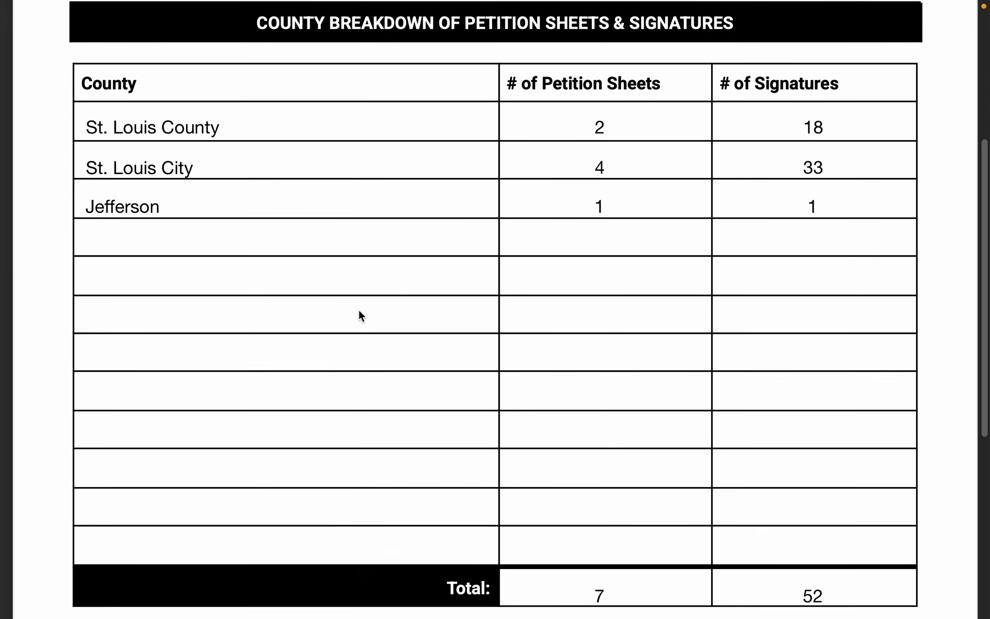
scroll(359, 311, "down", 7)
scroll(333, 164, "up", 4)
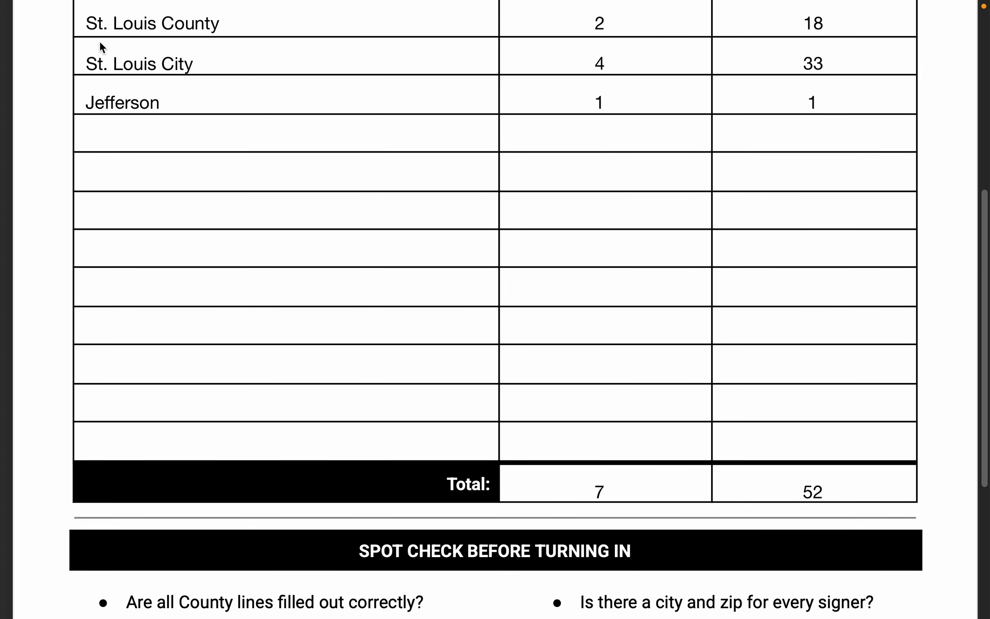
scroll(382, 210, "down", 1)
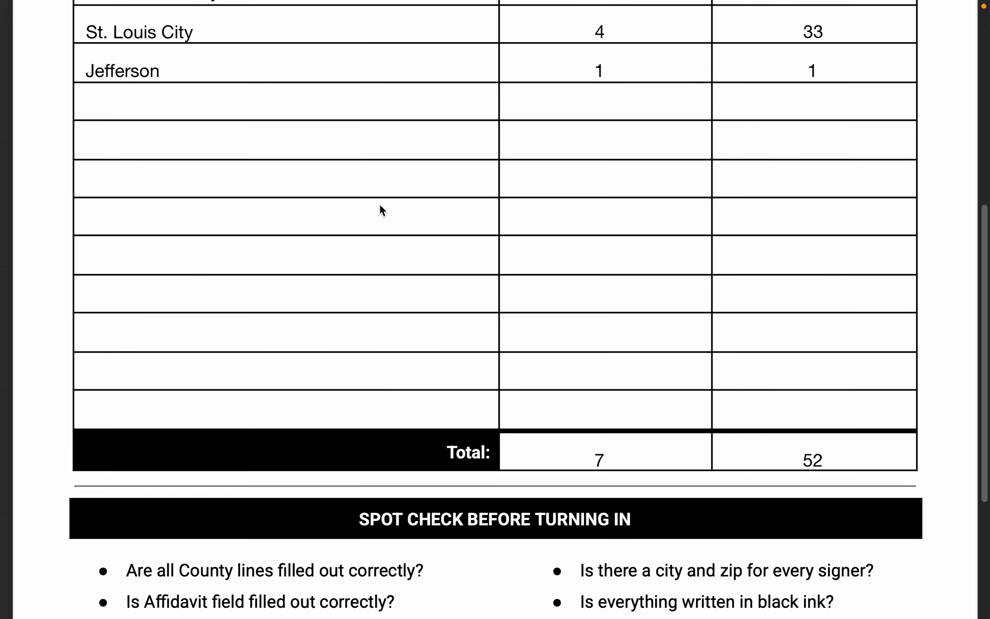
scroll(381, 207, "down", 7)
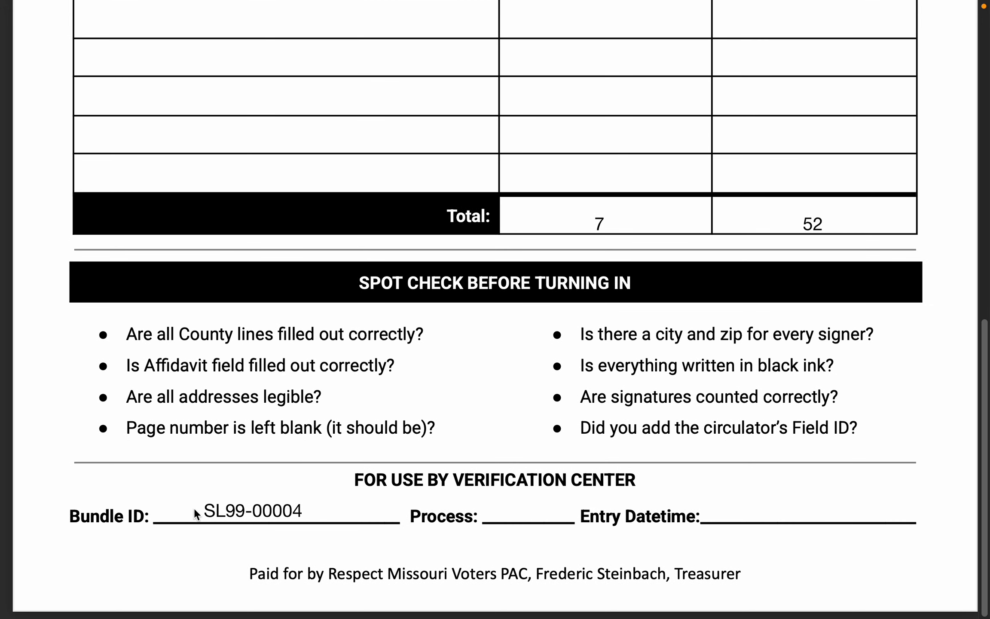
scroll(383, 391, "up", 1)
scroll(523, 325, "up", 5)
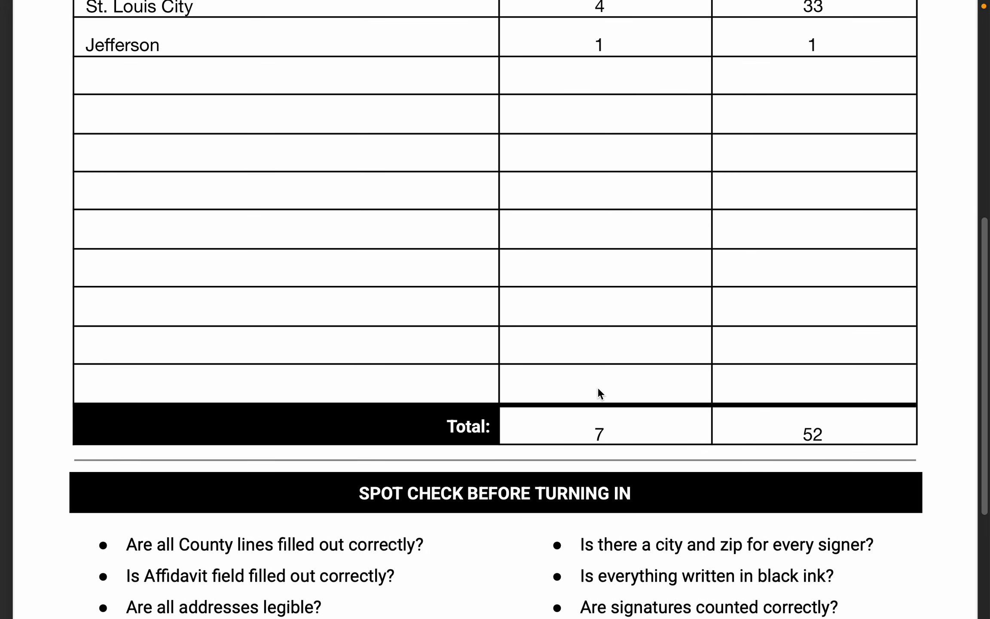
scroll(600, 392, "up", 4)
scroll(471, 343, "down", 3)
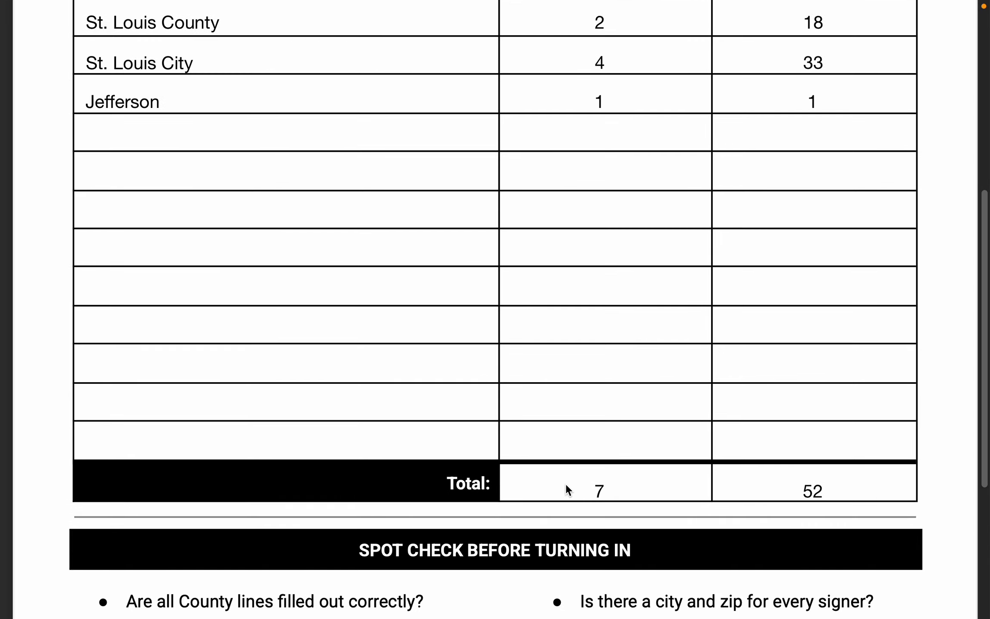
Compare the petition and signature counts on the tracker's bundle page with the totals on the bundle sheet.
key("ctrl+Right")
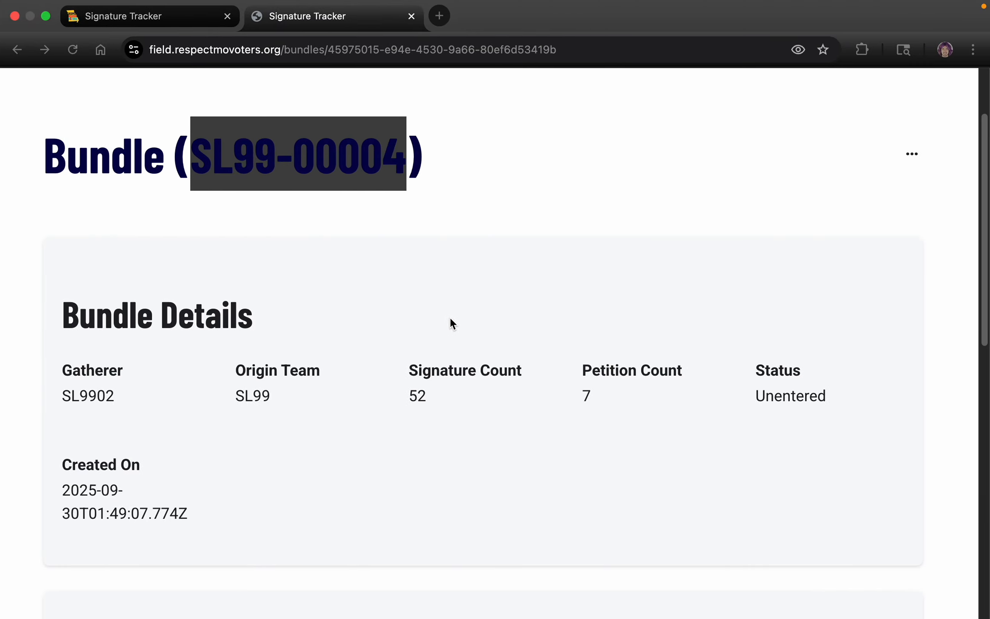
double_click(571, 401)
left_click(423, 403)
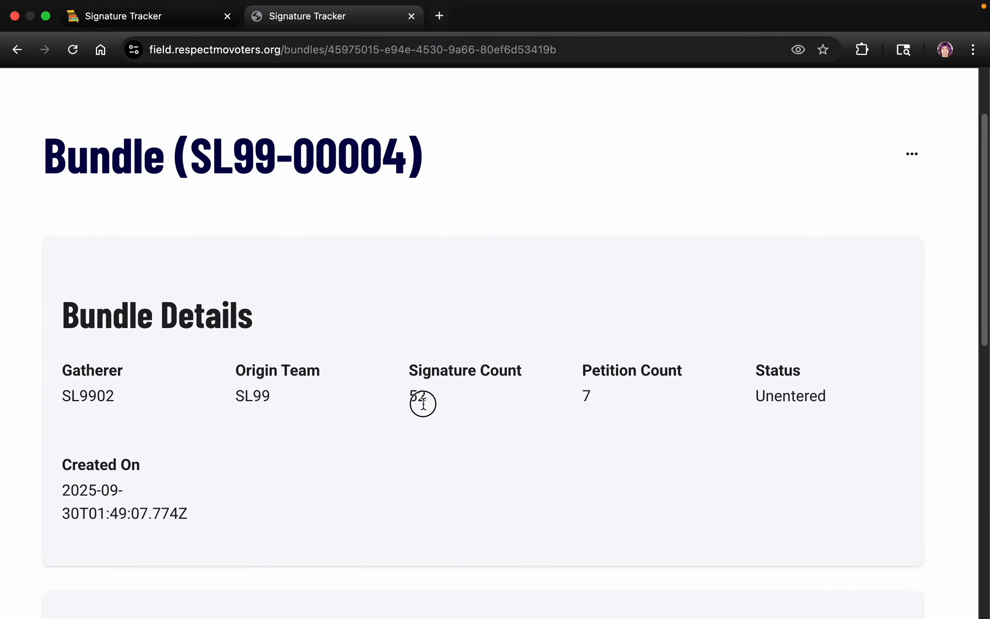
left_click_drag(374, 393, 443, 400)
key("ctrl+Left")
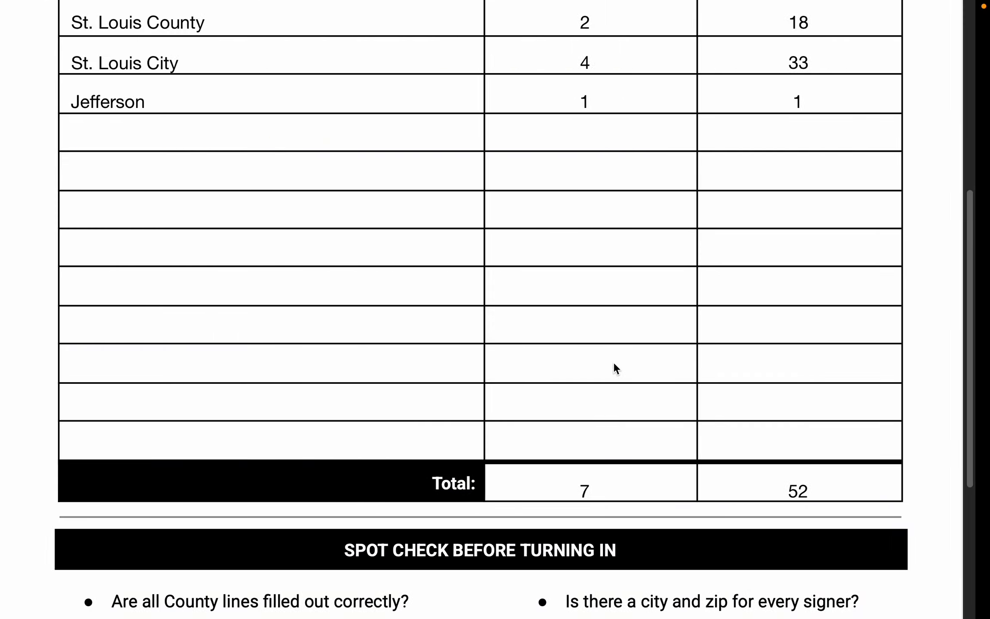
key("ctrl+Right")
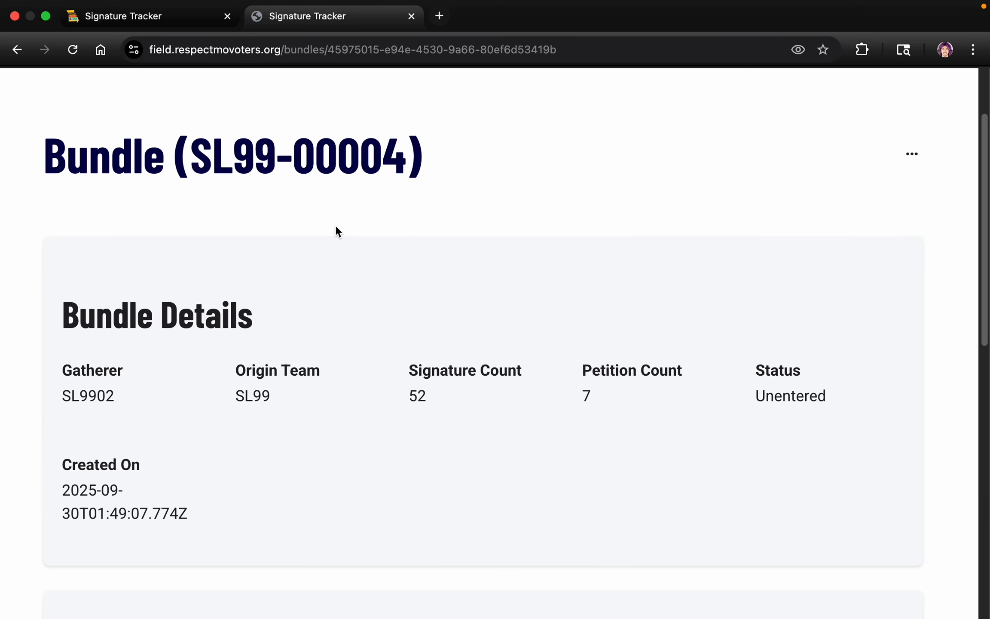
Examine the bundle's Jefferson, St. Louis City and St. Louis County batches, including their teams, petition counts, signature counts and statuses.
scroll(485, 227, "down", 8)
scroll(485, 228, "down", 5)
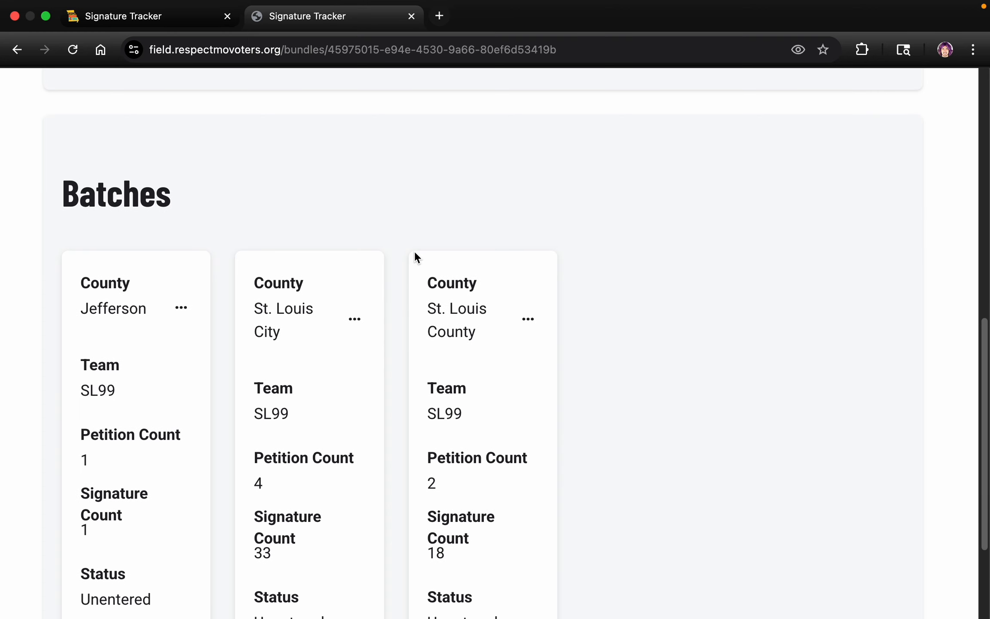
scroll(216, 230, "down", 1)
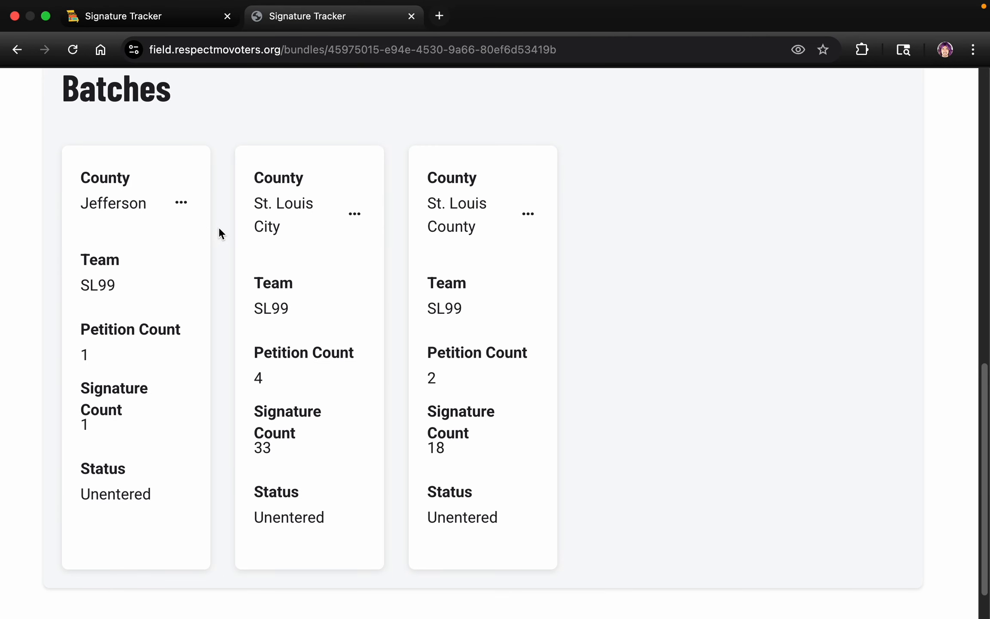
scroll(218, 226, "up", 10)
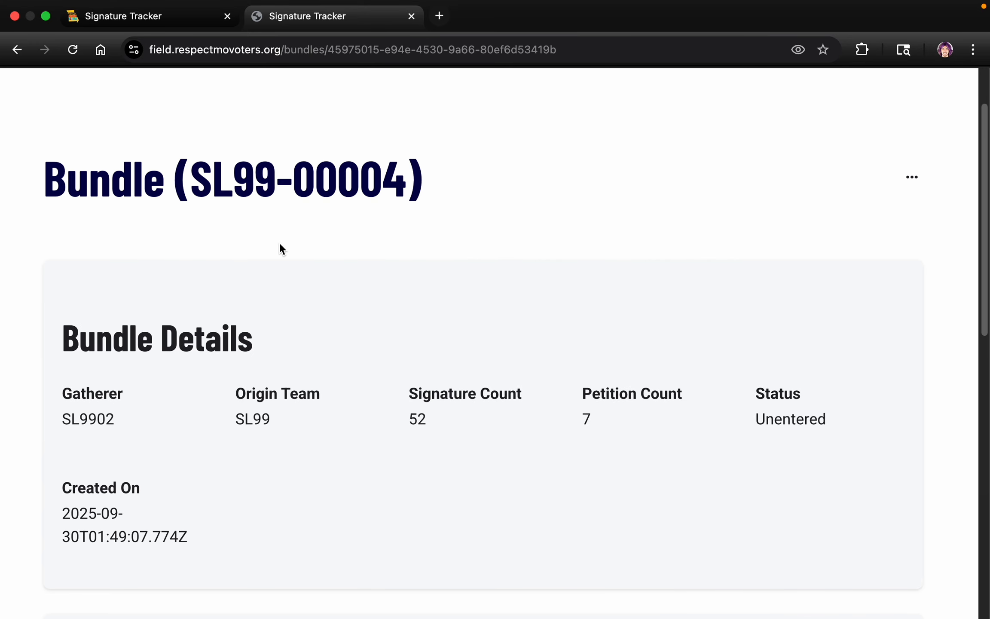
scroll(279, 242, "down", 8)
scroll(241, 275, "down", 6)
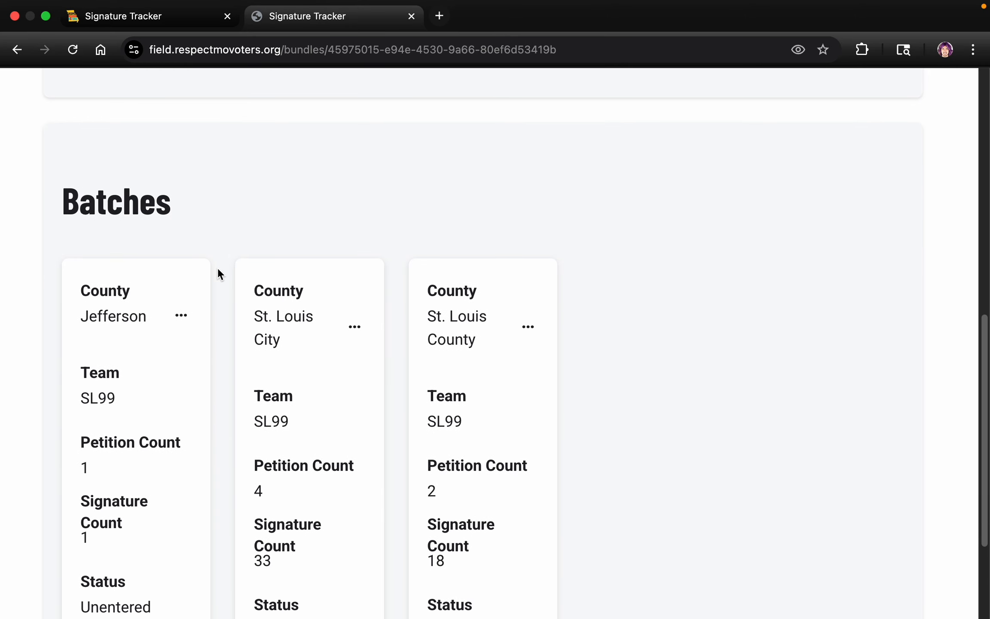
scroll(228, 275, "down", 1)
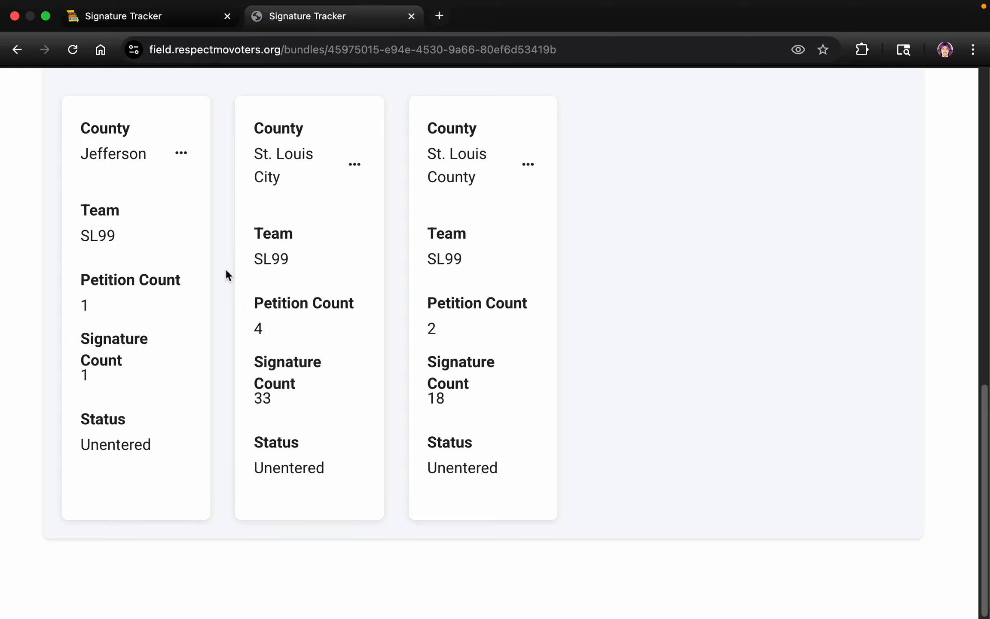
scroll(227, 275, "up", 7)
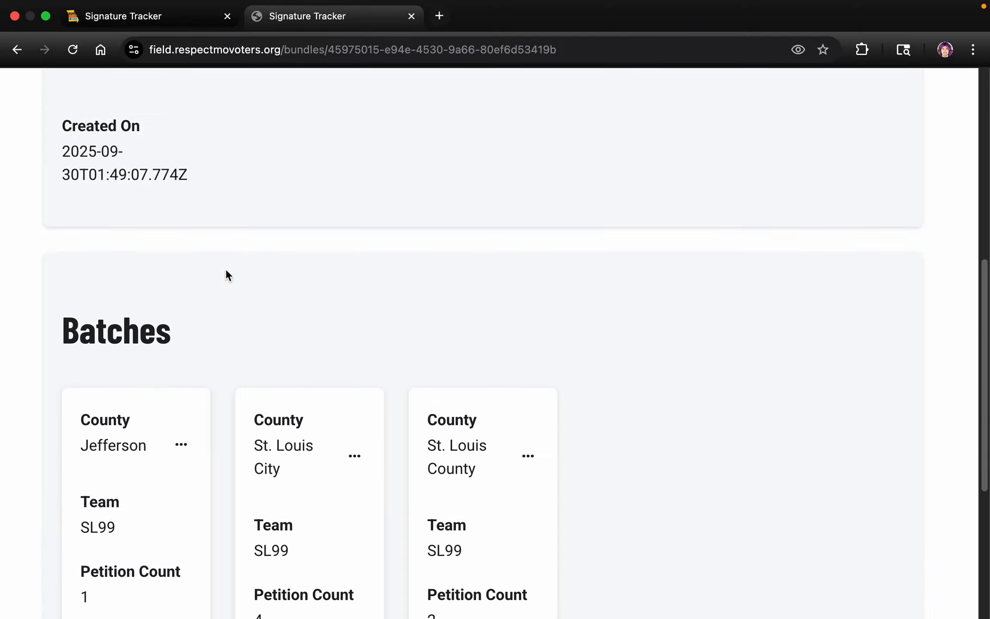
scroll(226, 271, "up", 8)
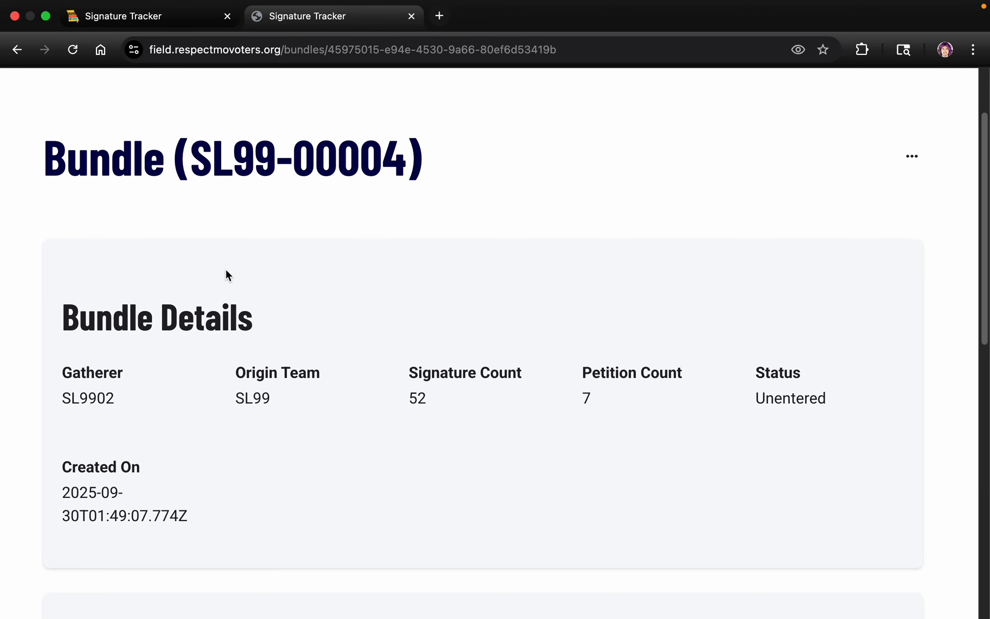
scroll(227, 271, "down", 5)
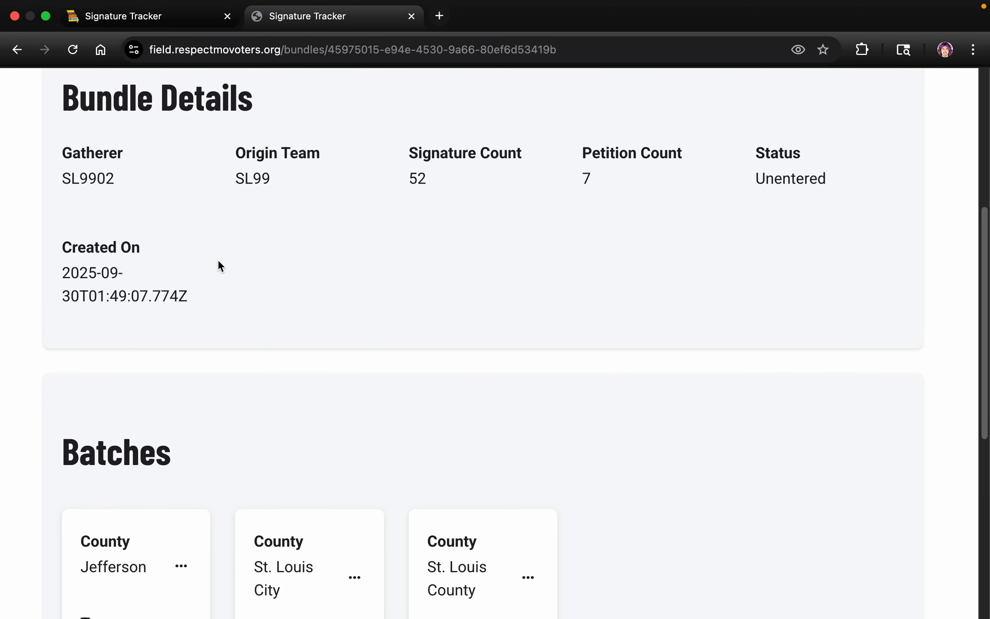
scroll(219, 264, "down", 6)
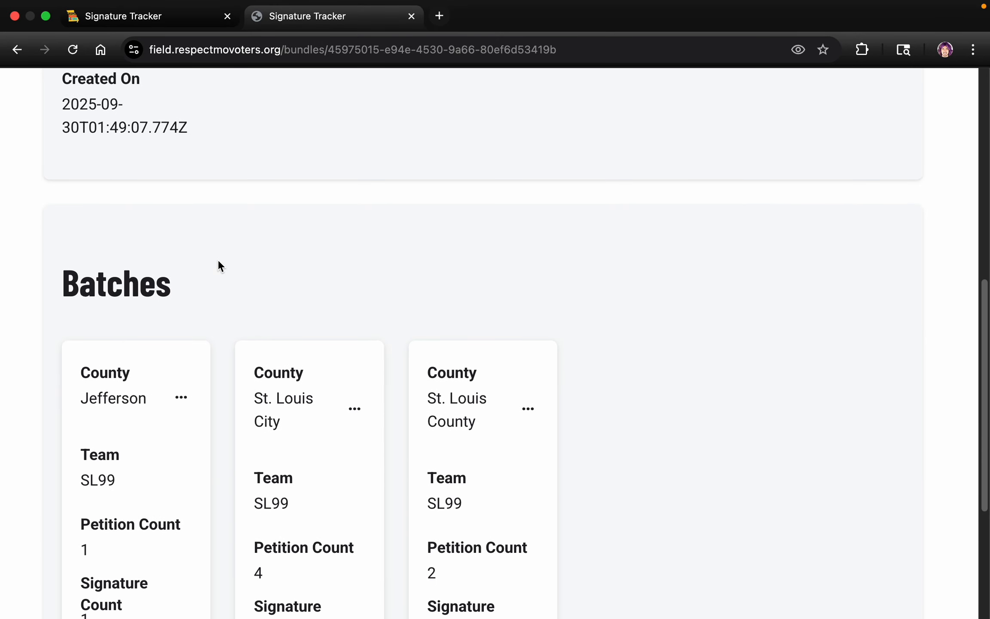
scroll(220, 277, "down", 4)
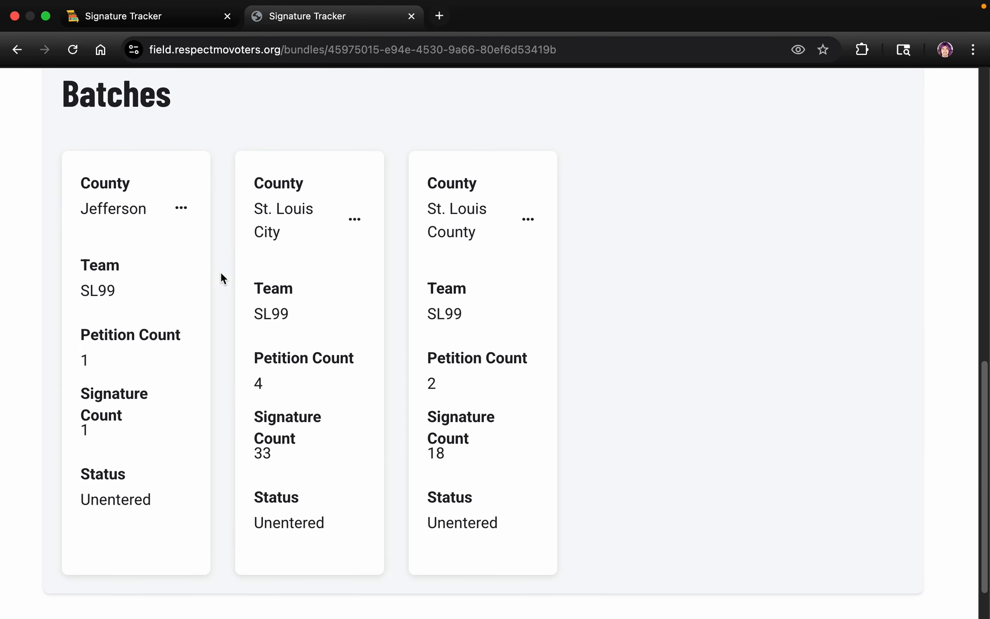
scroll(220, 273, "up", 2)
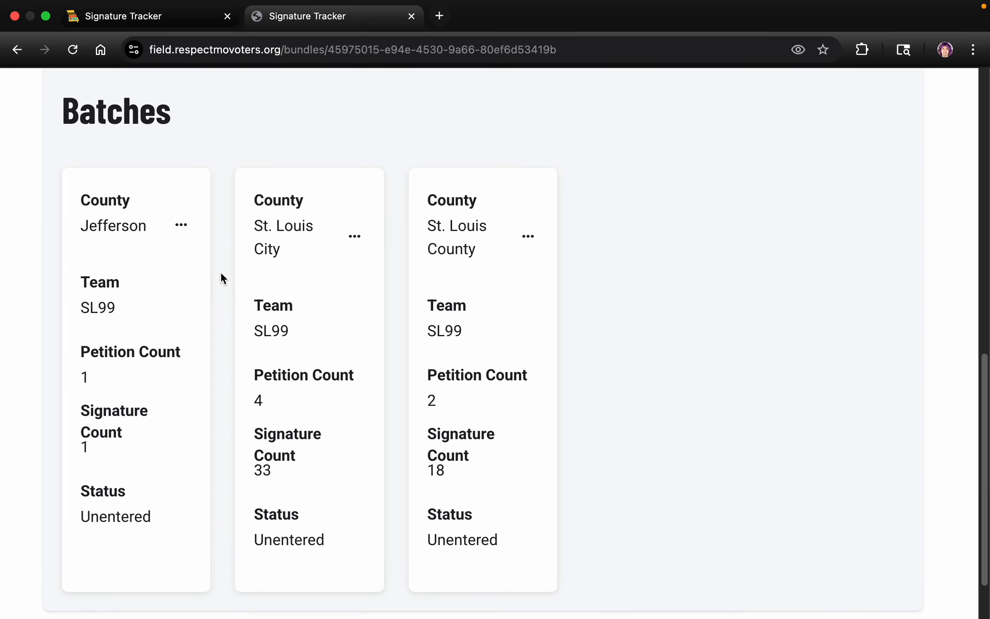
scroll(217, 248, "up", 1)
scroll(215, 238, "up", 5)
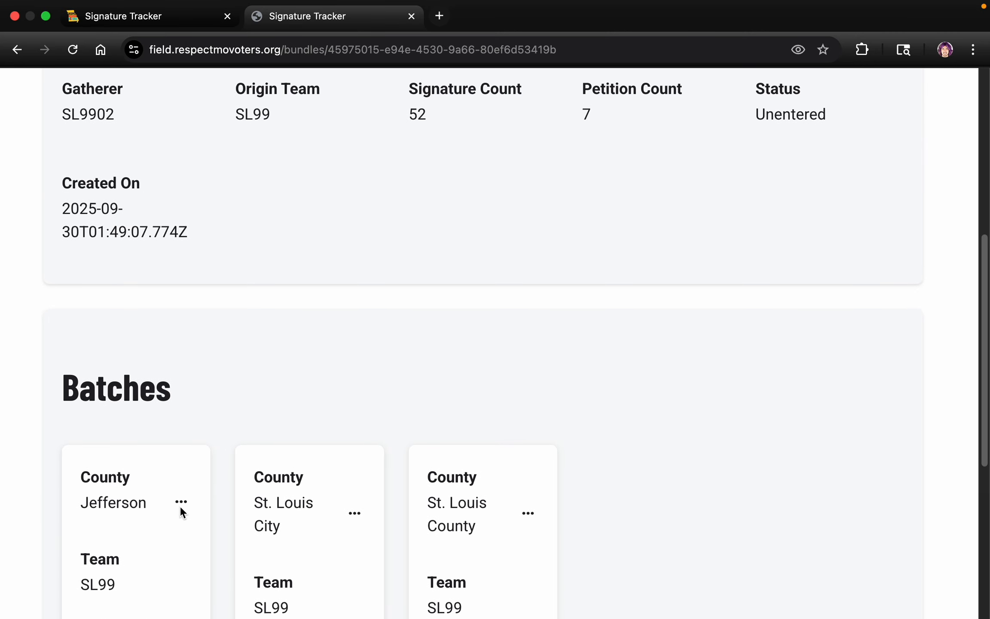
Check the actions available for the Jefferson batch and for the whole bundle without choosing any.
left_click(181, 502)
left_click(220, 386)
scroll(241, 356, "up", 3)
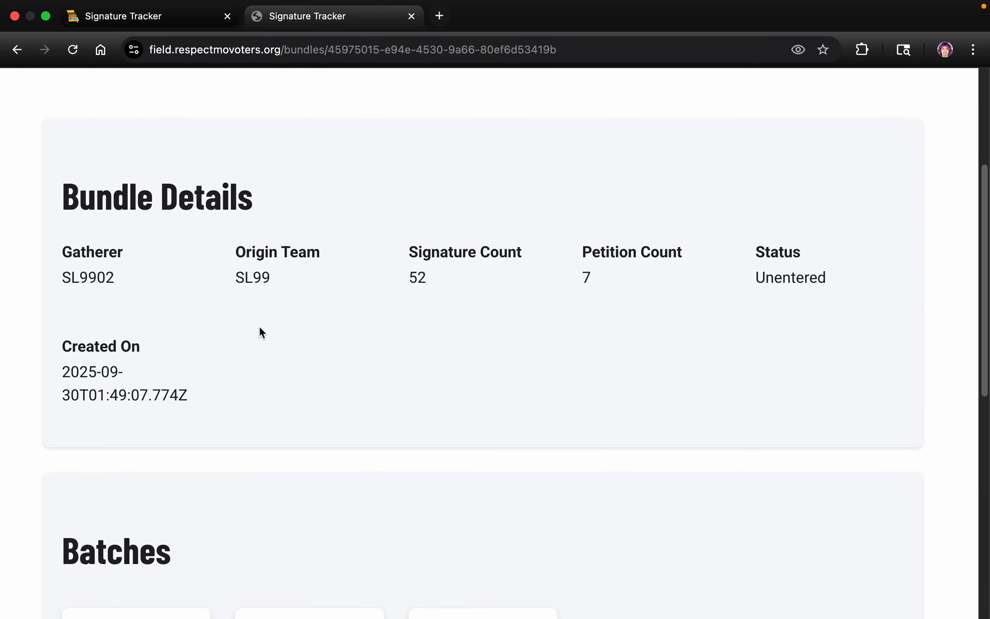
scroll(261, 332, "up", 5)
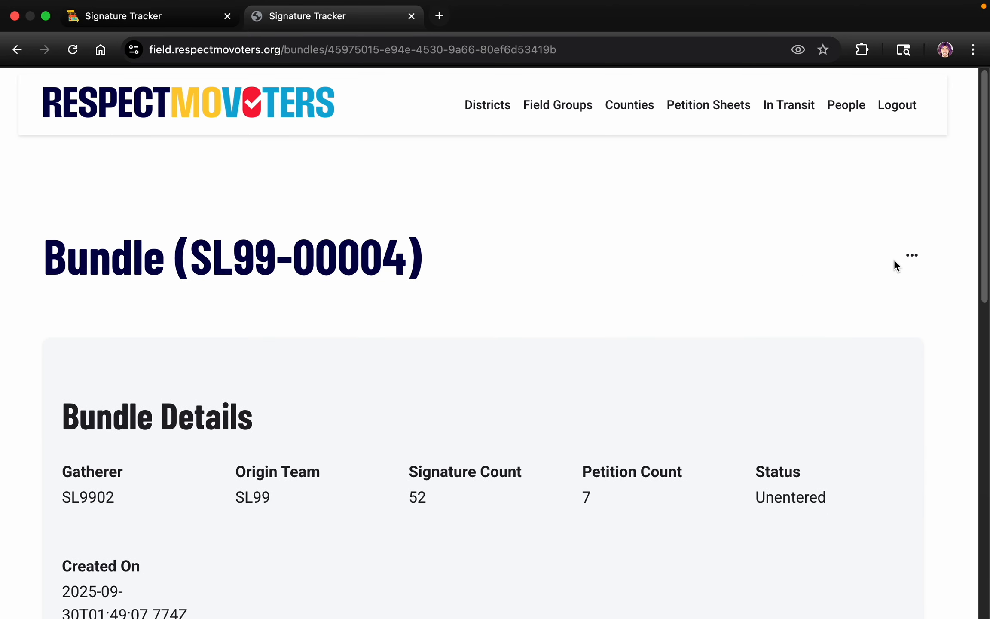
left_click(907, 257)
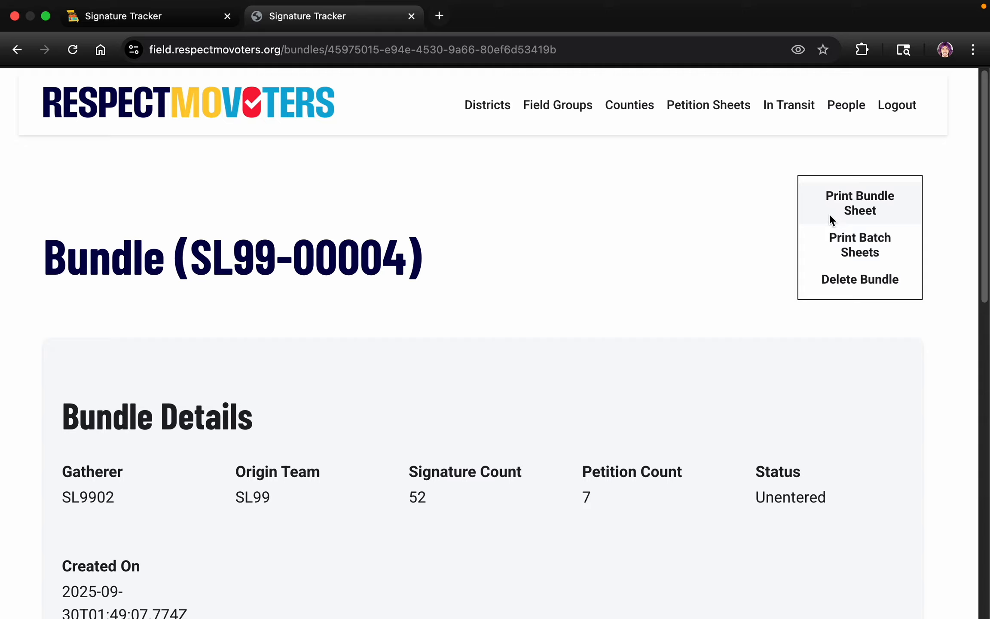
left_click(696, 246)
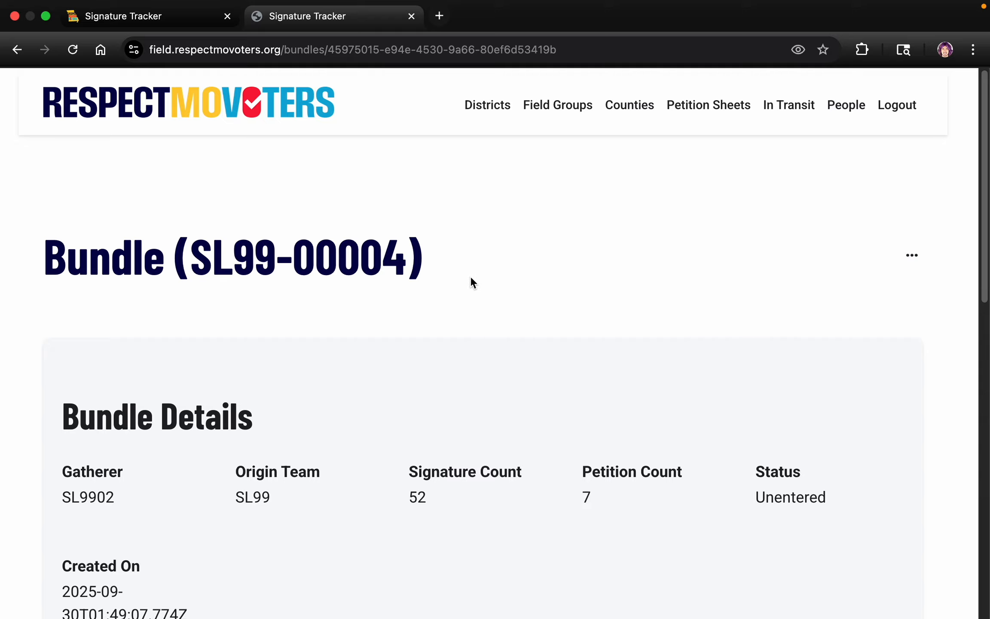
Review the bundle's details and batches again, and return to the county breakdown on the bundle sheet.
scroll(443, 301, "down", 2)
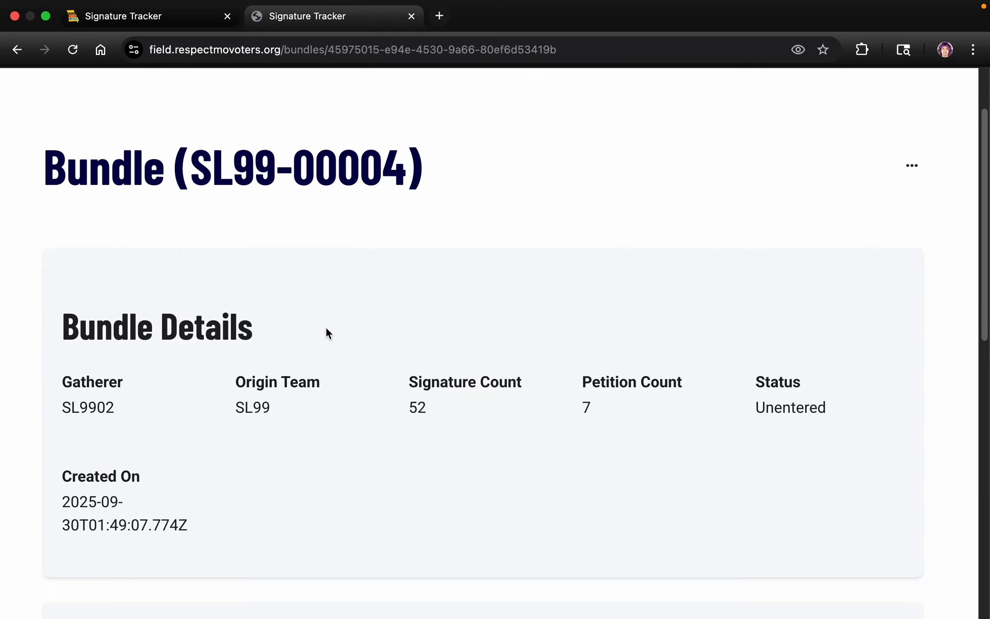
scroll(333, 318, "down", 6)
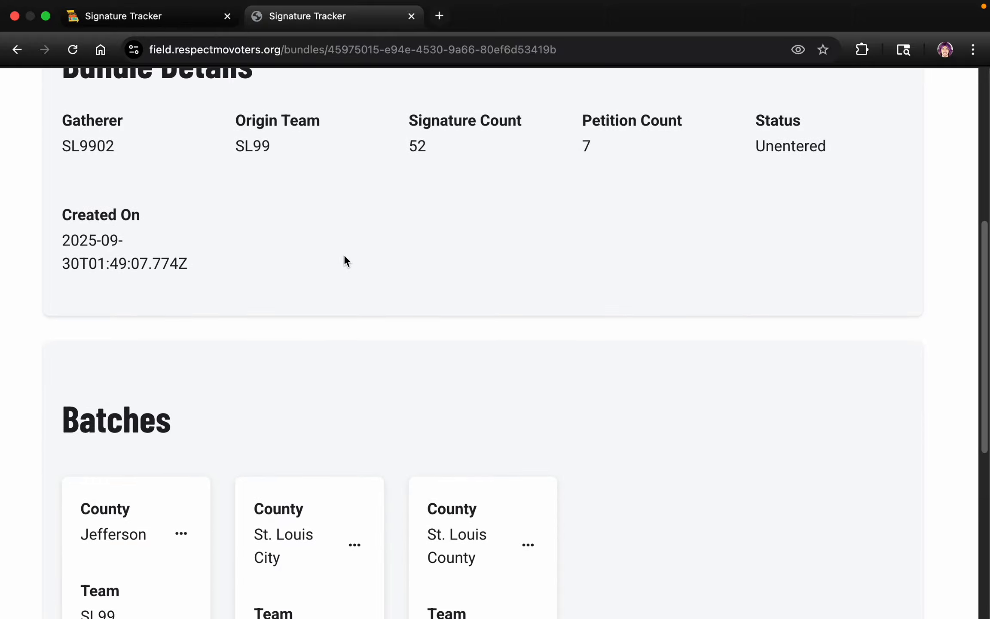
scroll(351, 260, "down", 3)
scroll(351, 261, "up", 8)
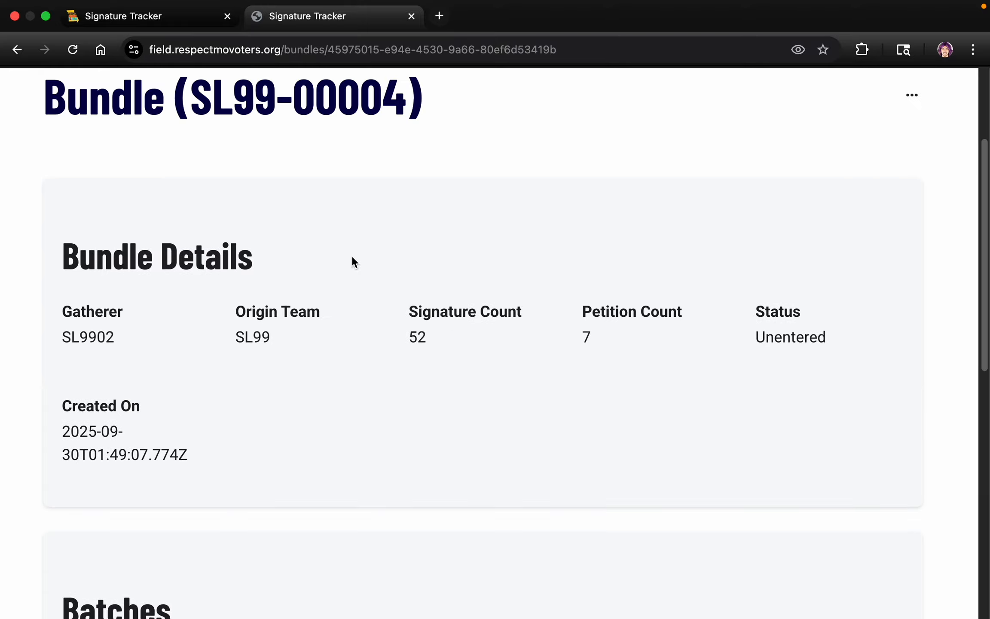
scroll(351, 258, "up", 4)
scroll(226, 264, "down", 1)
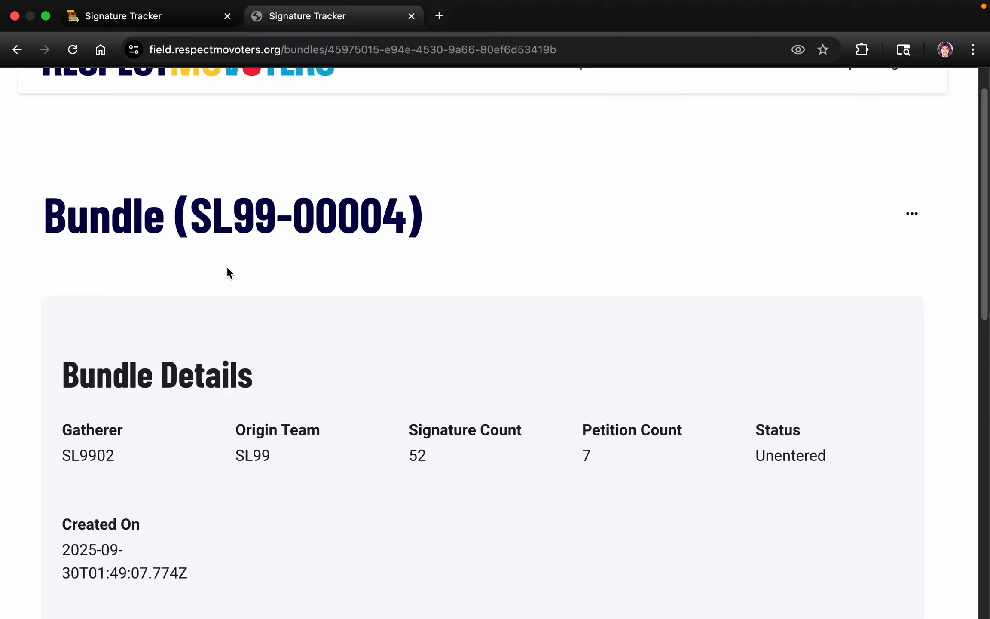
scroll(230, 272, "down", 2)
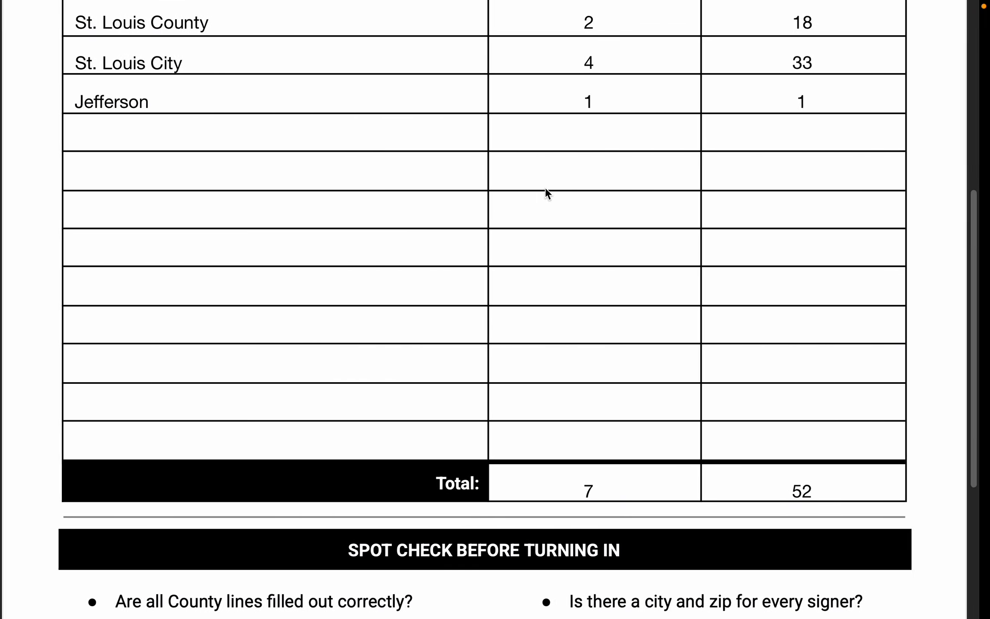
scroll(544, 188, "up", 3)
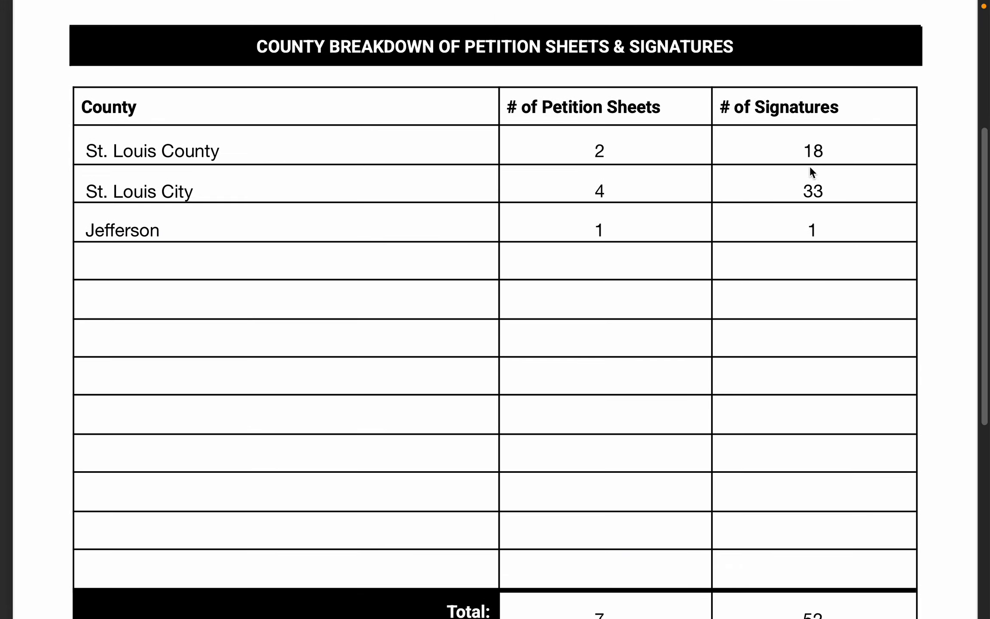
Correct the St. Louis County signature count to 17 on the bundle sheet, and return to the bundle page in the tracker.
double_click(812, 152)
type("17")
left_click(775, 272)
key("ctrl+Right")
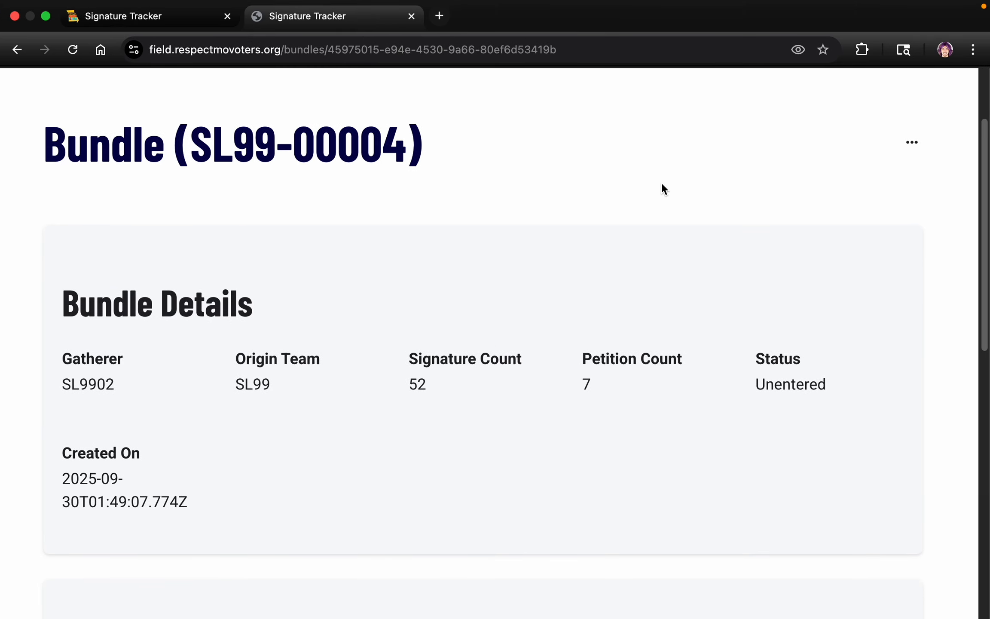
Examine the bundle's overall counts and status together with the petition and signature counts of its three county batches.
scroll(662, 189, "down", 5)
scroll(659, 201, "up", 5)
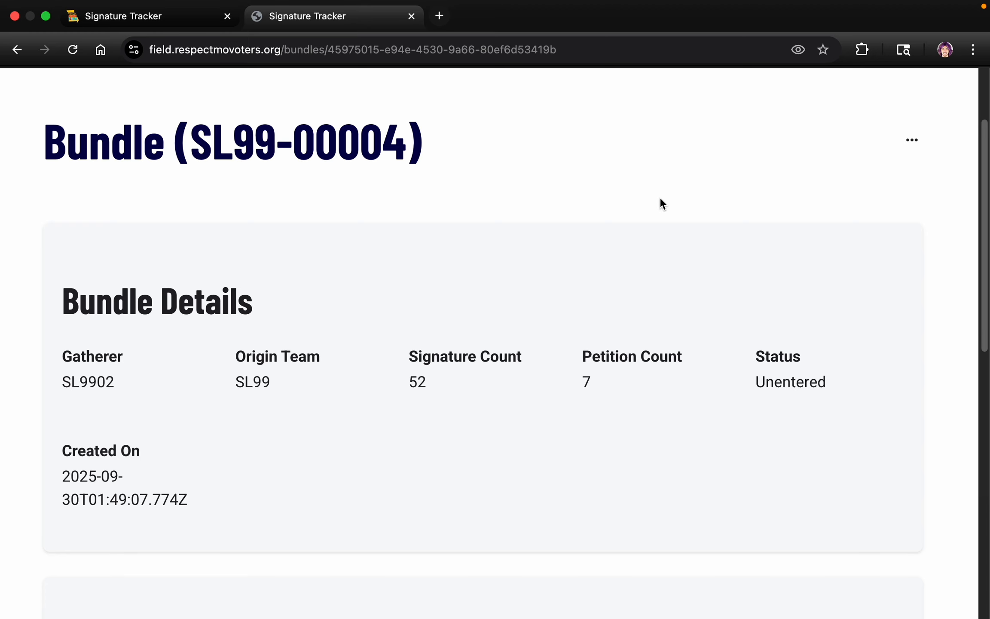
scroll(660, 204, "down", 2)
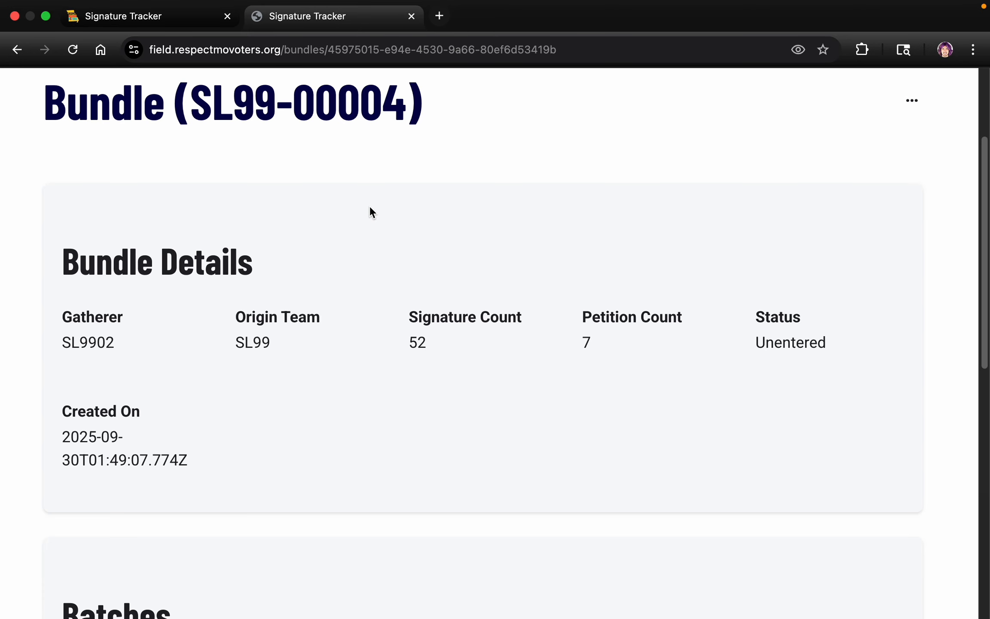
scroll(371, 211, "down", 10)
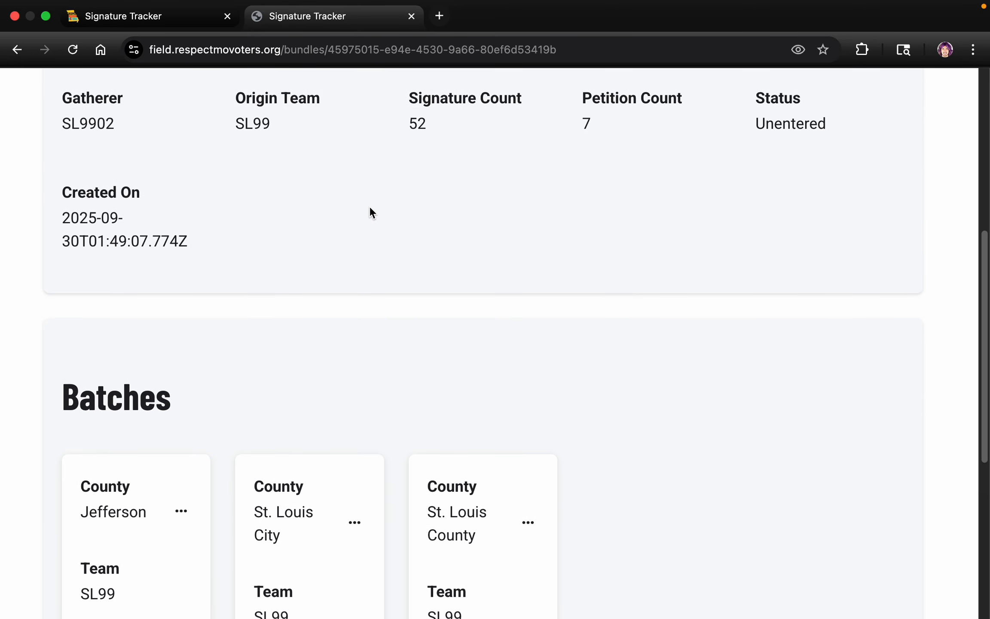
scroll(370, 208, "up", 14)
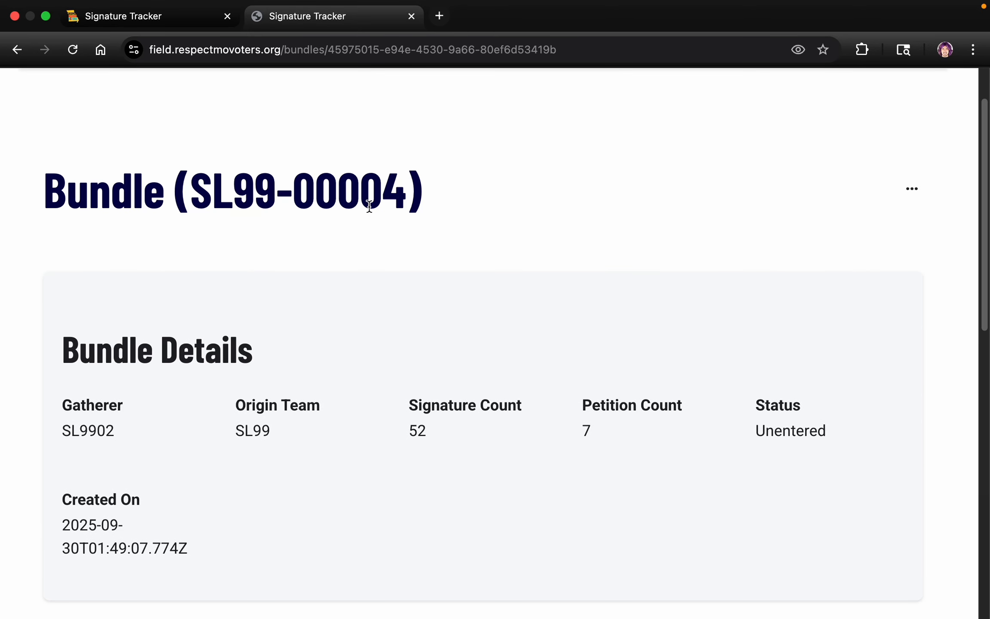
scroll(384, 234, "down", 5)
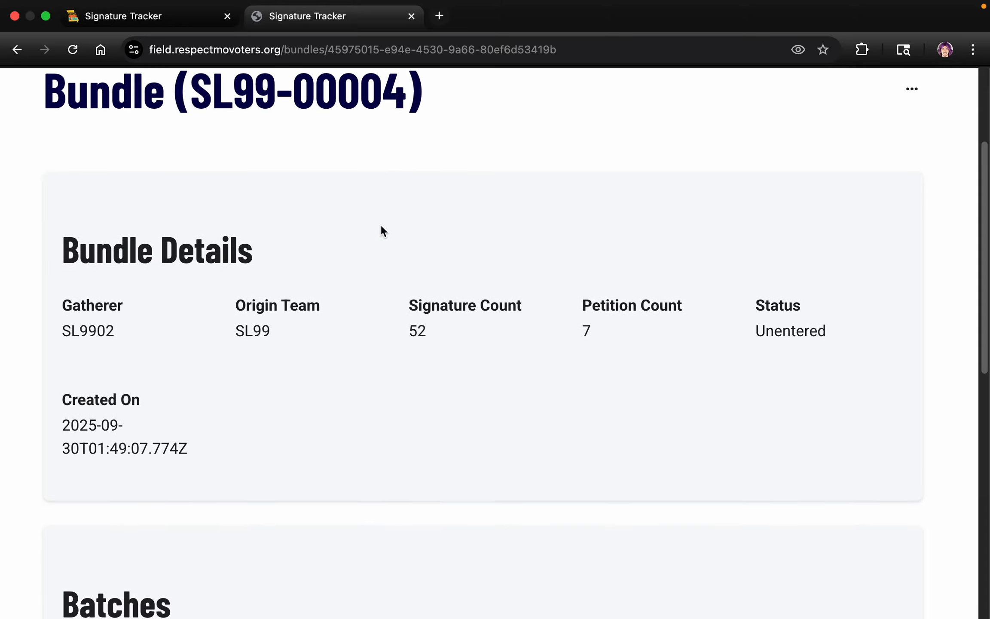
scroll(384, 232, "down", 14)
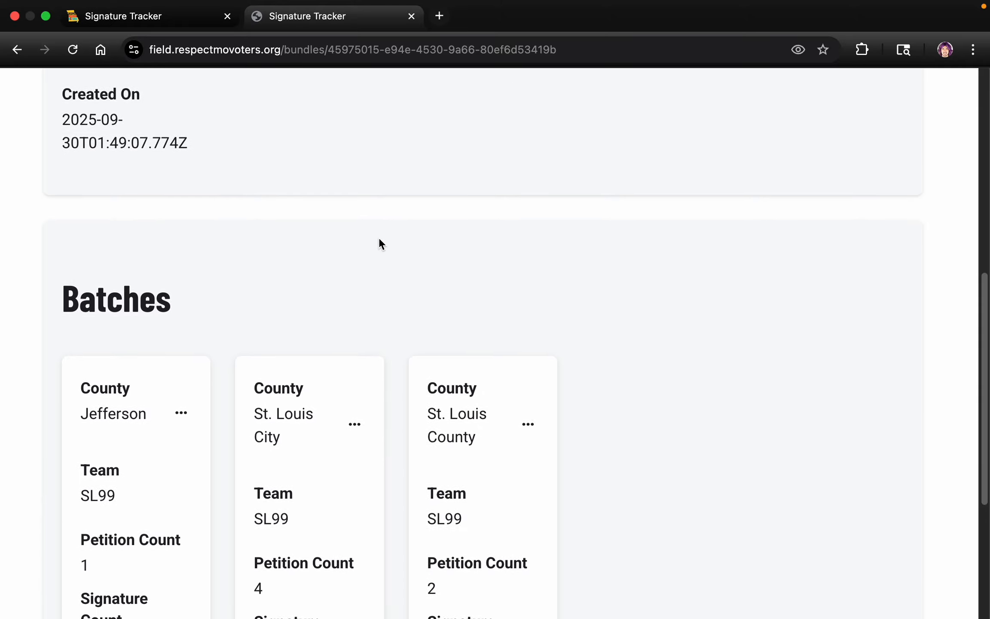
scroll(379, 239, "up", 20)
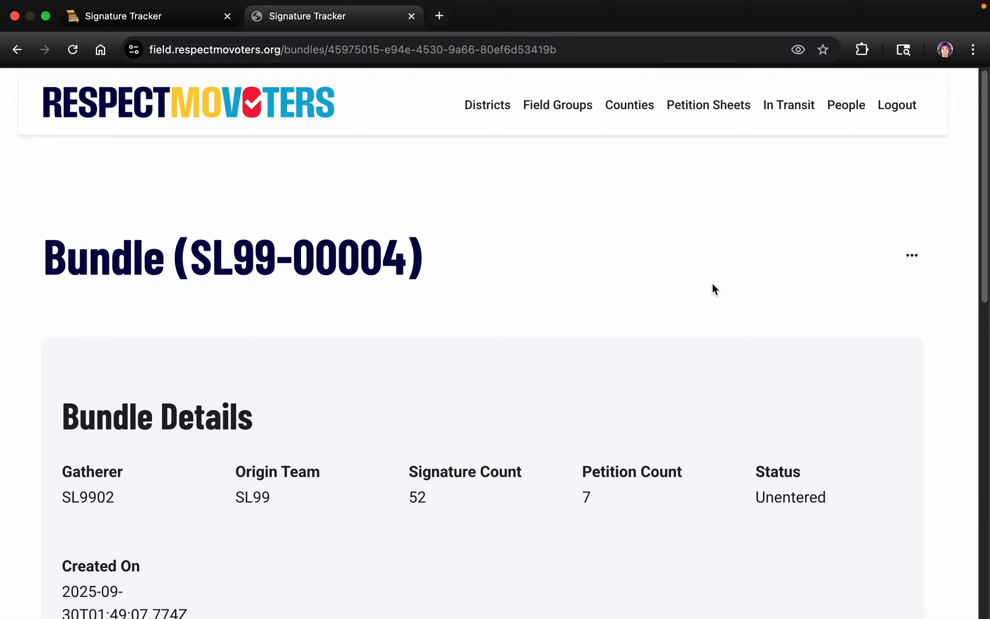
scroll(323, 315, "down", 10)
scroll(323, 318, "down", 1)
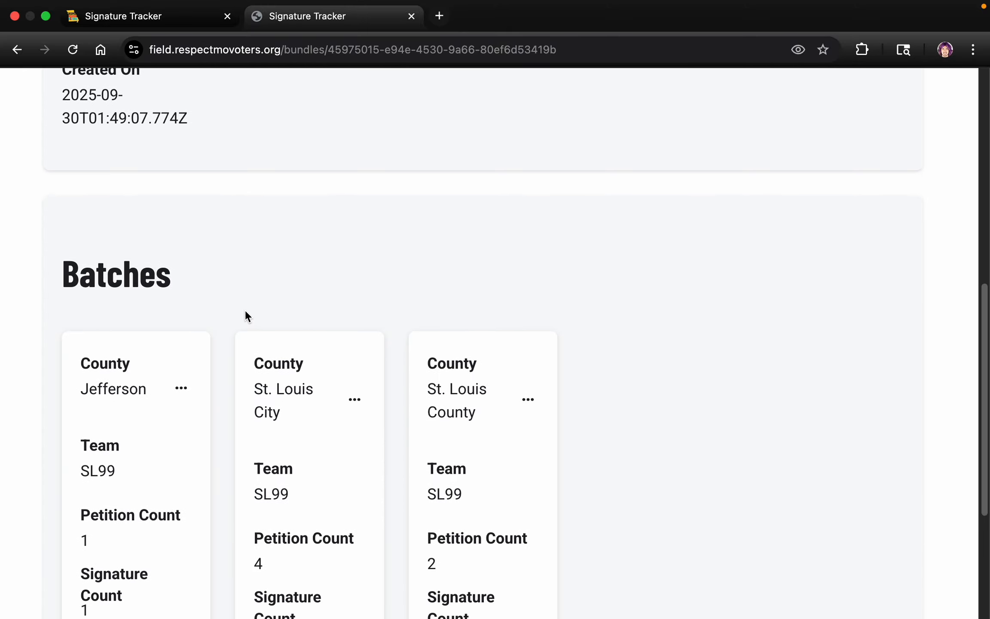
scroll(250, 290, "up", 3)
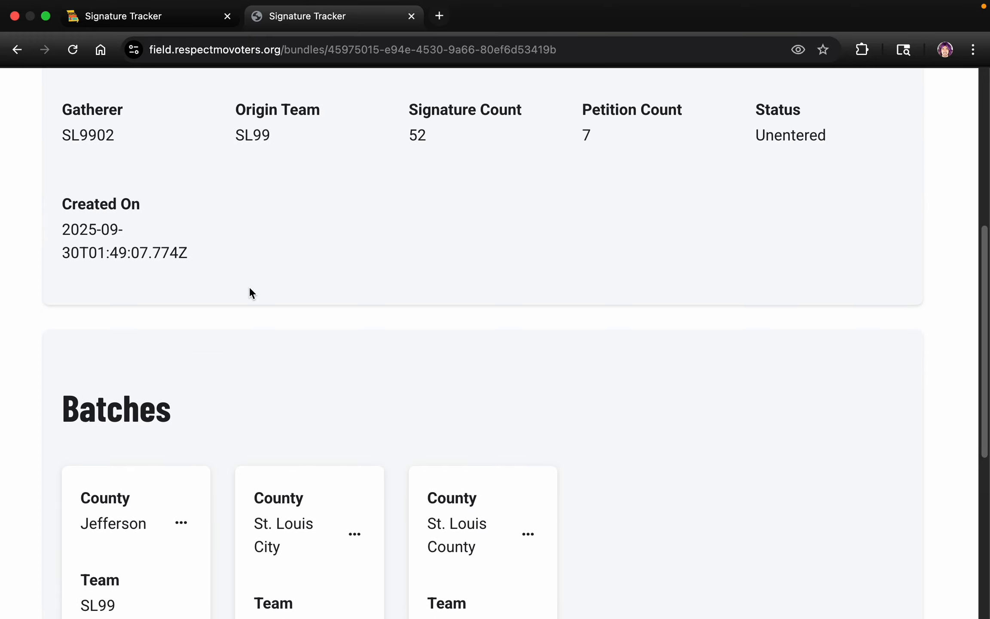
scroll(249, 288, "down", 3)
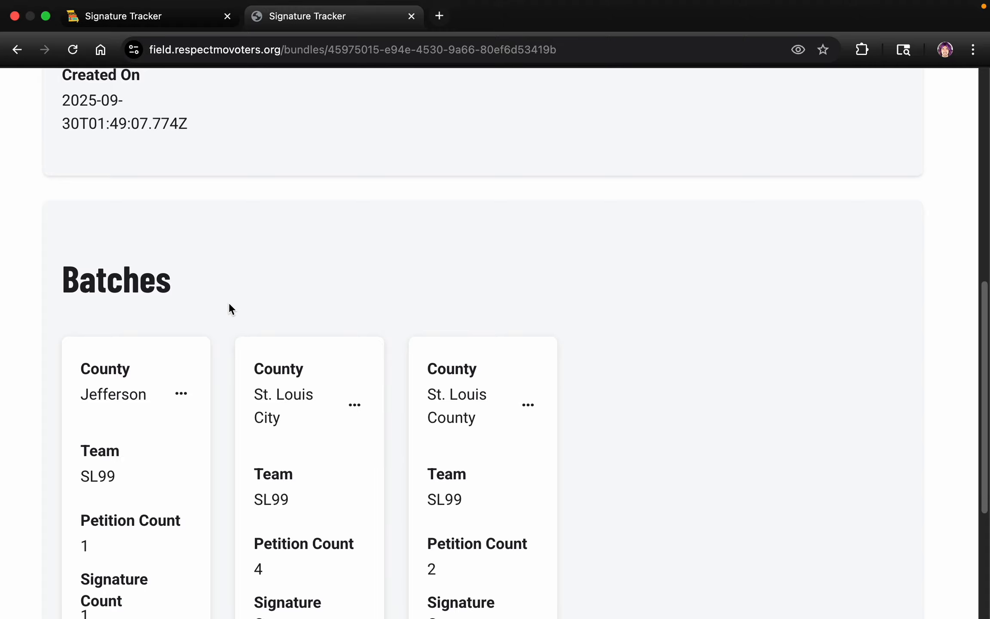
scroll(231, 299, "down", 5)
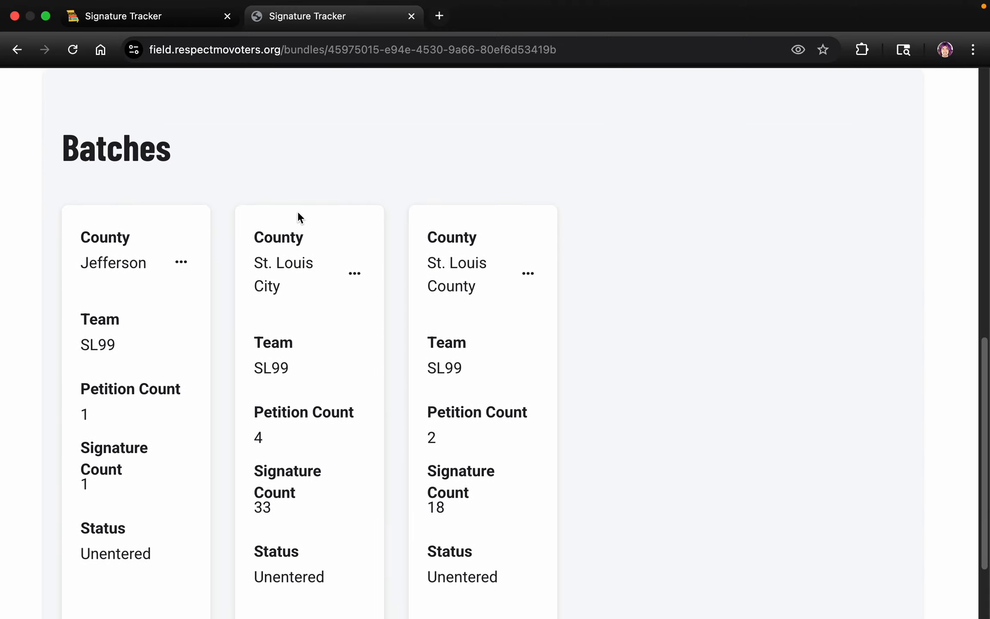
Delete the St. Louis County batch from the bundle and confirm the deletion.
left_click(528, 273)
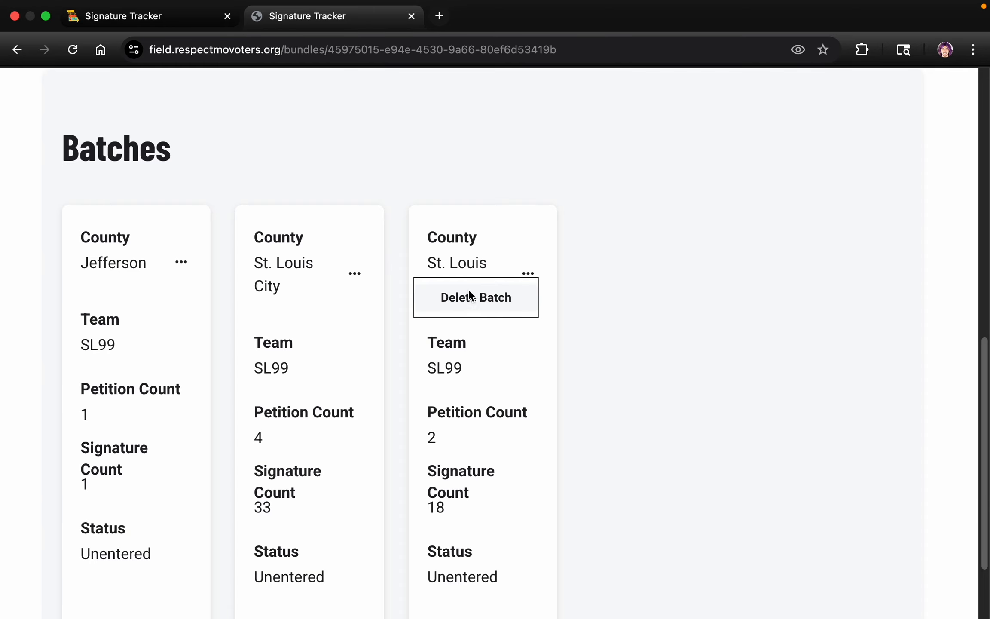
left_click(391, 253)
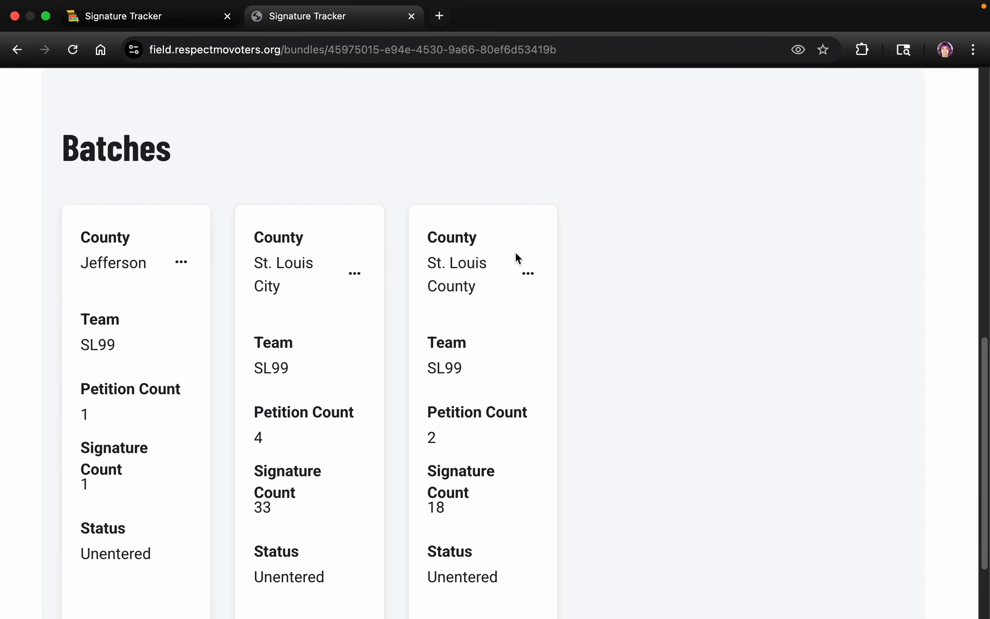
left_click(528, 274)
left_click(484, 306)
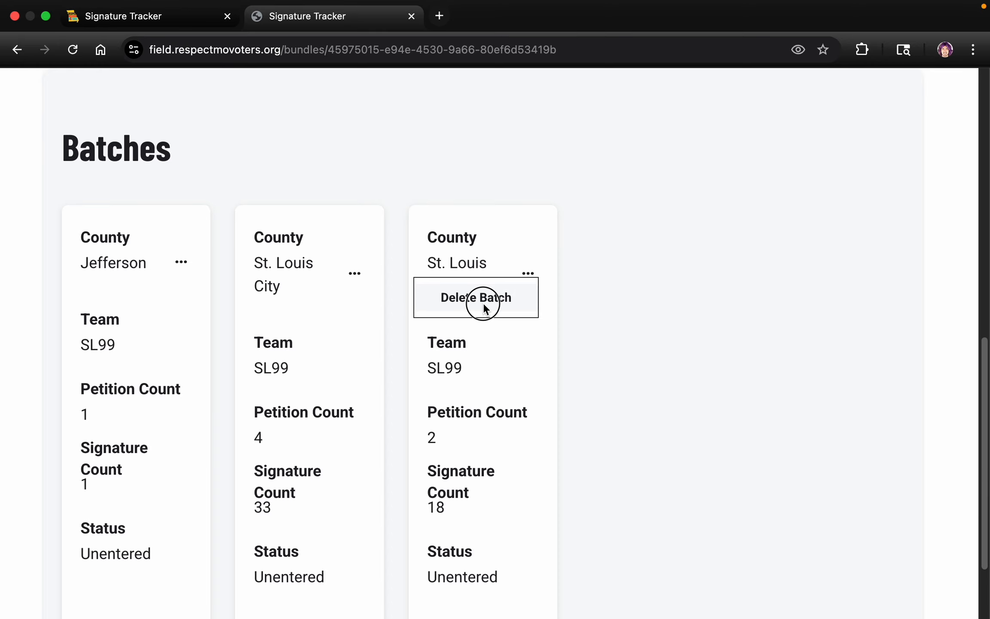
left_click(450, 417)
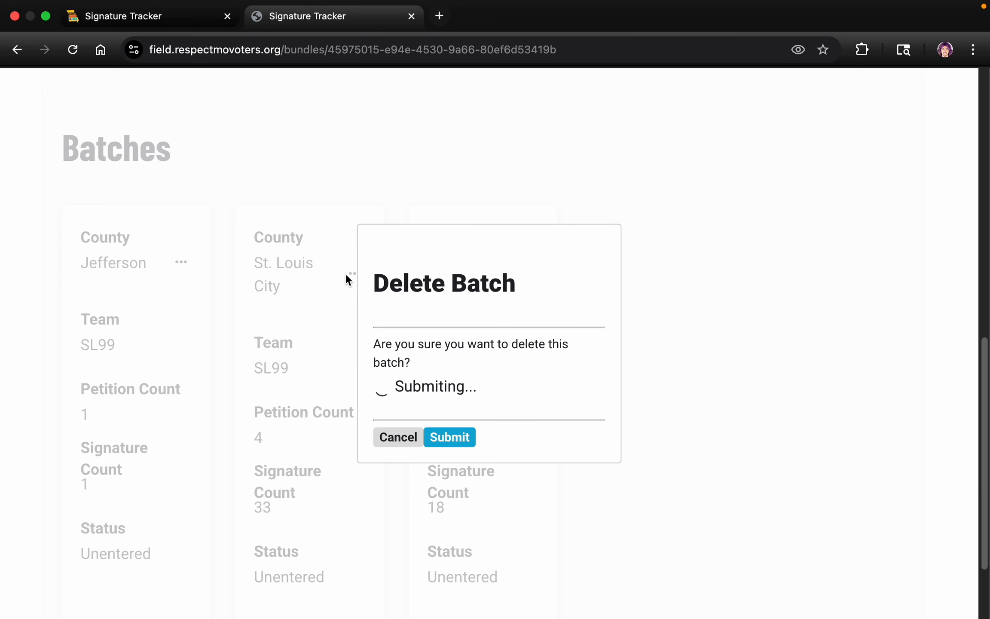
Delete the St. Louis City batch from the bundle and confirm the deletion.
scroll(347, 302, "down", 6)
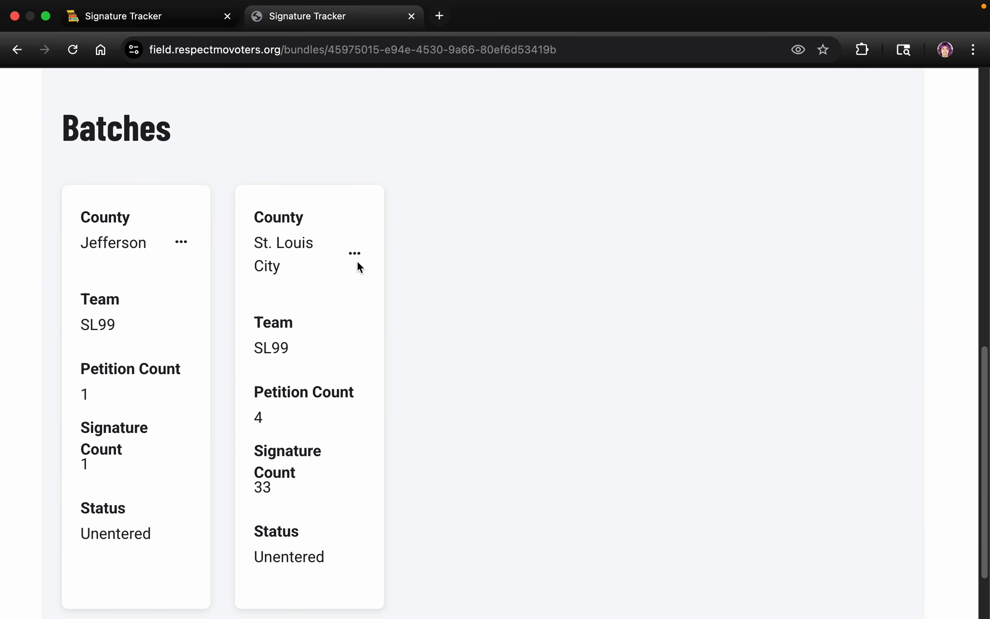
left_click(357, 259)
left_click(350, 275)
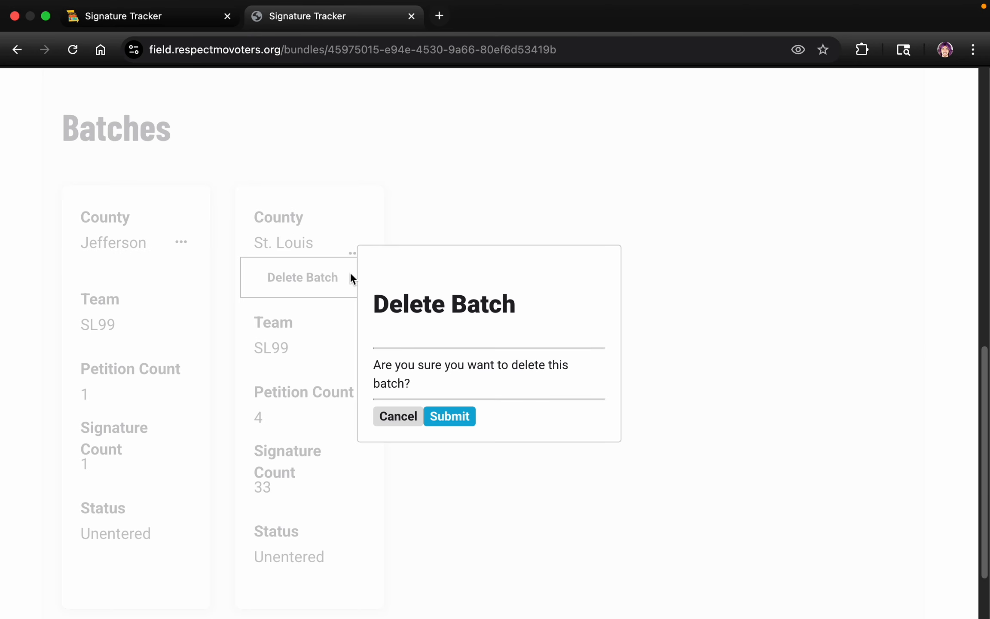
left_click(444, 414)
Delete the Jefferson batch from the bundle and confirm the deletion.
scroll(171, 320, "down", 5)
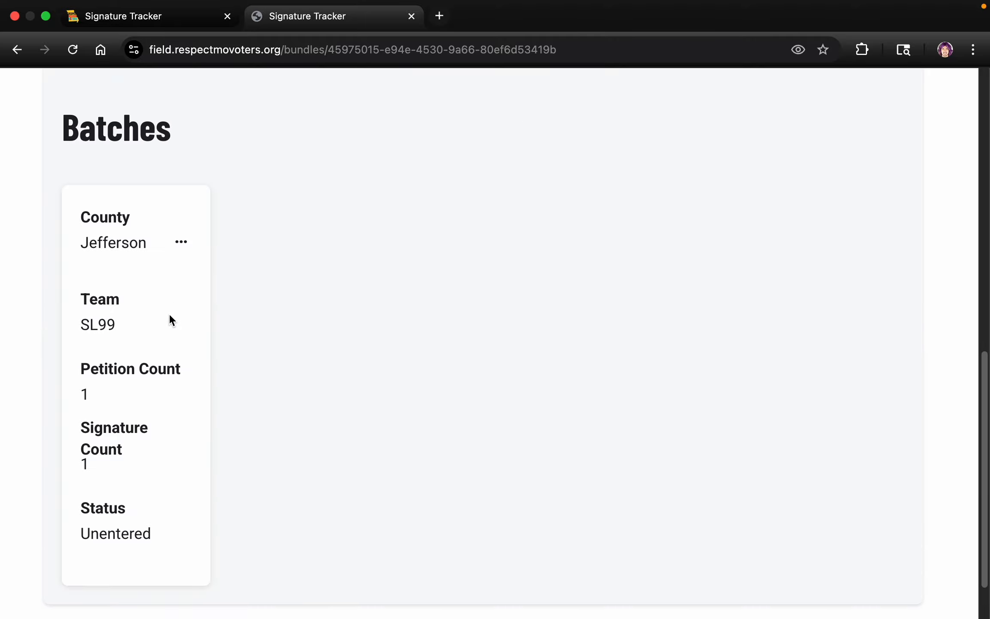
left_click(182, 241)
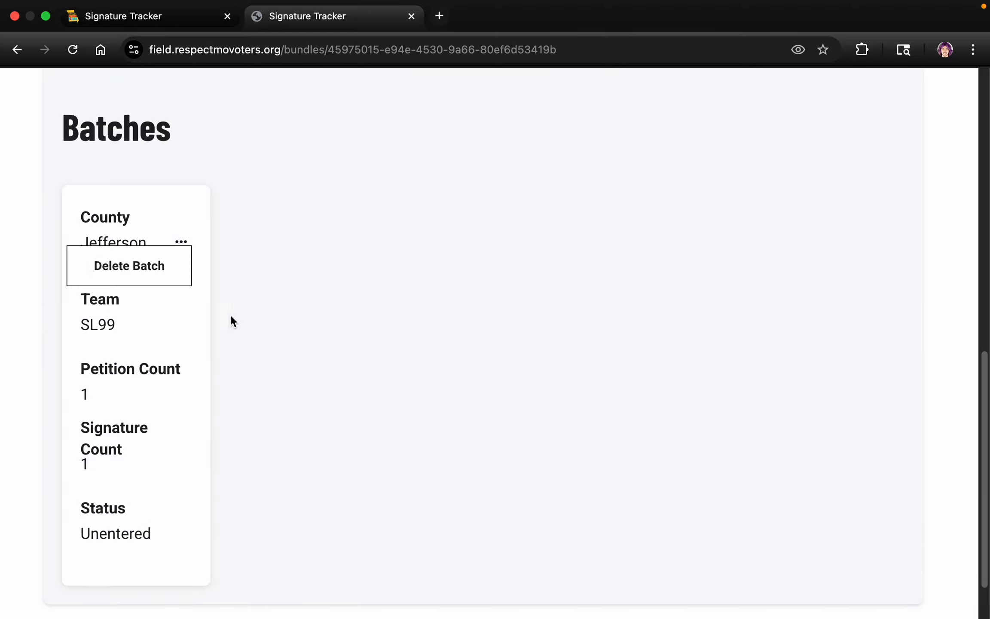
left_click(153, 280)
left_click(440, 416)
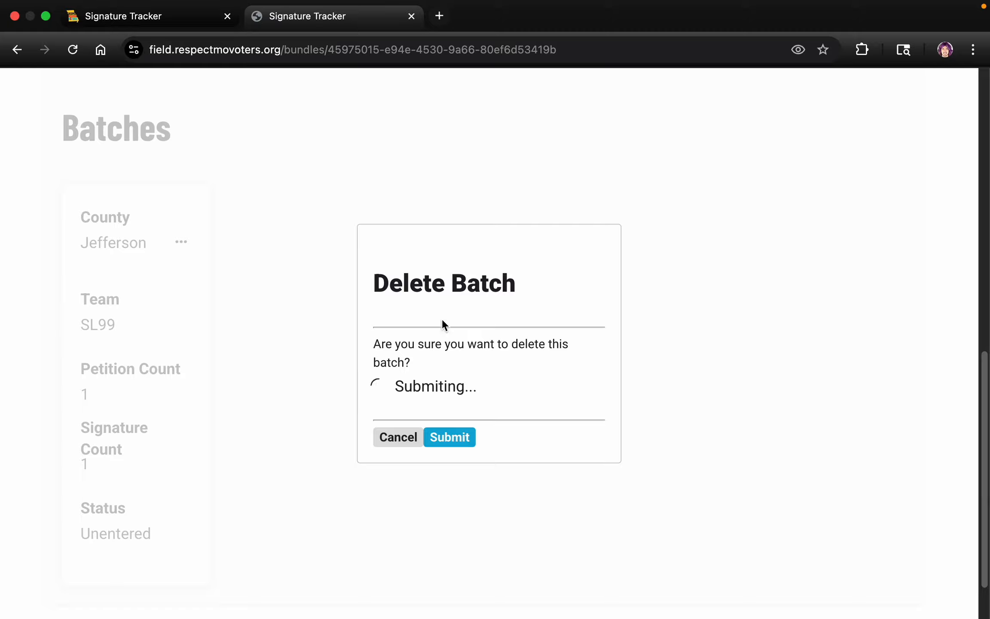
Check the bundle's Batches section for any remaining batch records, and return to the bundle's heading.
scroll(455, 317, "up", 3)
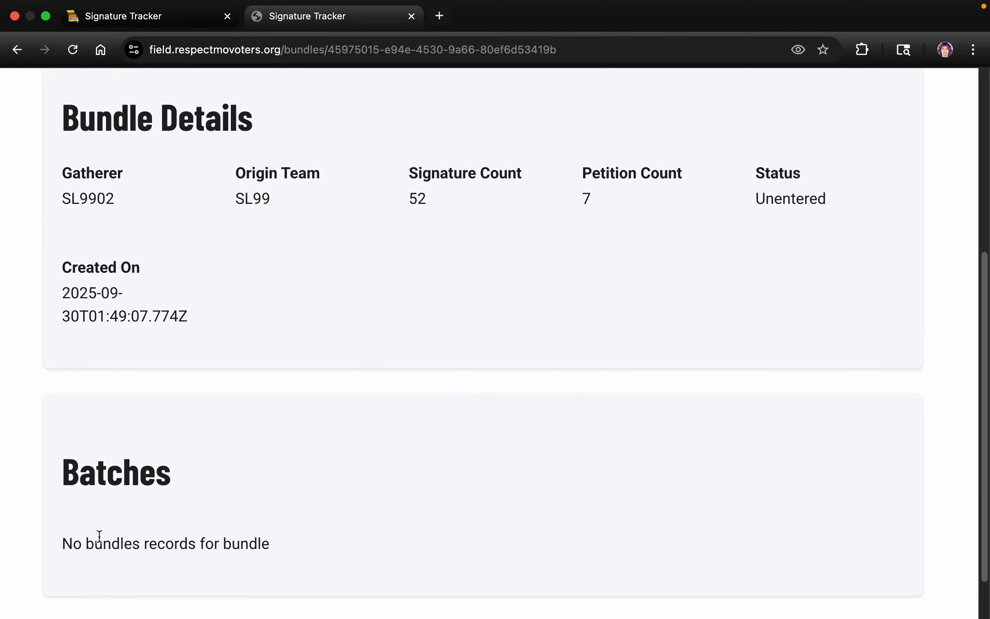
left_click_drag(115, 540, 344, 473)
left_click(344, 473)
left_click_drag(222, 544, 276, 538)
left_click(361, 443)
scroll(229, 498, "up", 1)
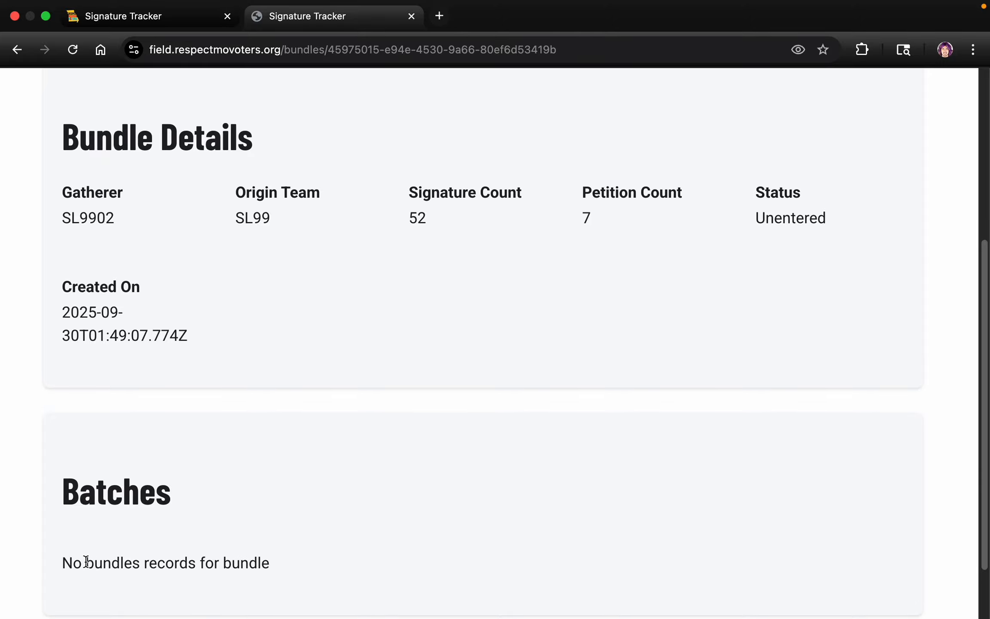
left_click_drag(86, 561, 288, 566)
left_click(346, 473)
scroll(574, 339, "up", 7)
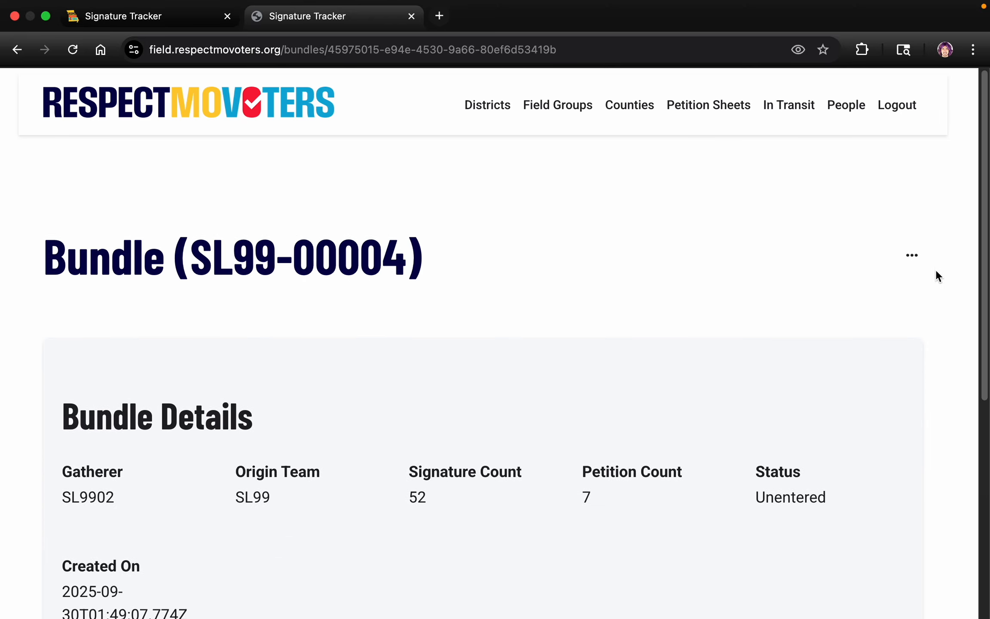
Delete the entire bundle, confirm the deletion, and check its counts and status.
left_click(911, 255)
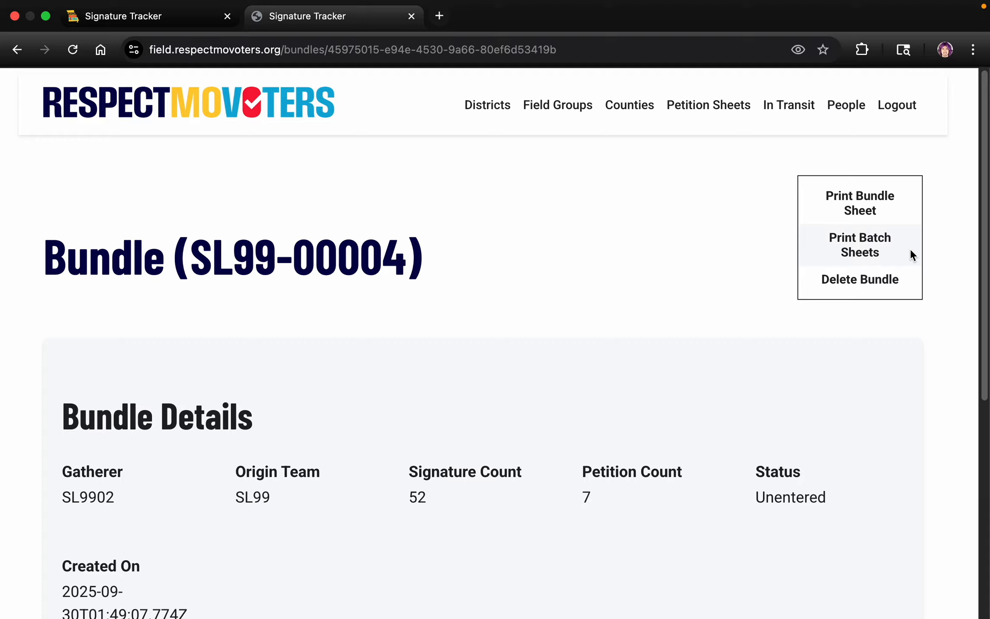
left_click(866, 279)
left_click(447, 418)
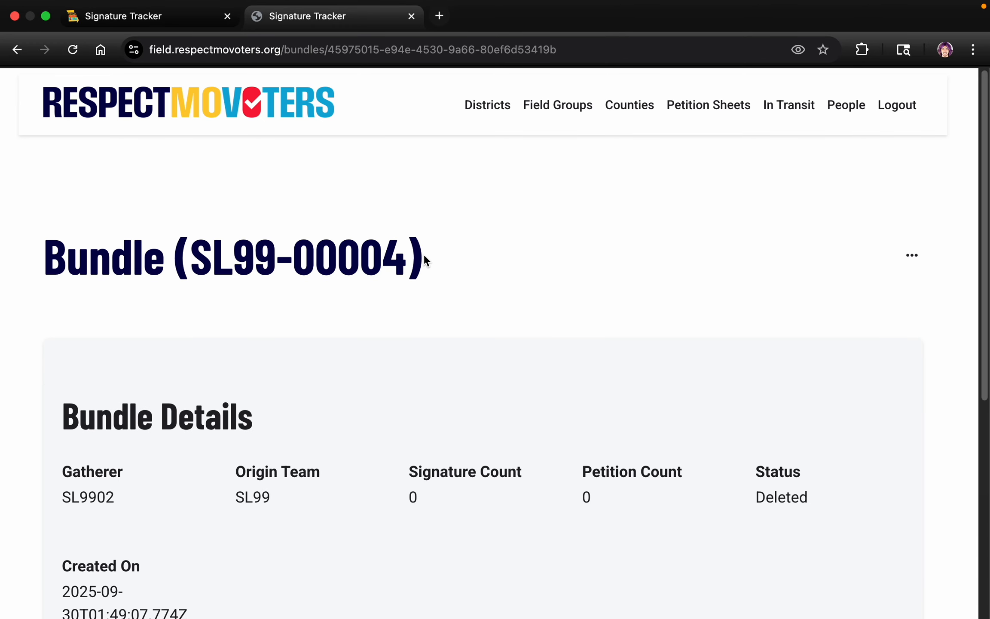
scroll(268, 288, "down", 2)
scroll(268, 288, "up", 2)
Start a new bundle submission and set the gatherer by entering the 6-character Gatherer Field ID.
left_click(703, 107)
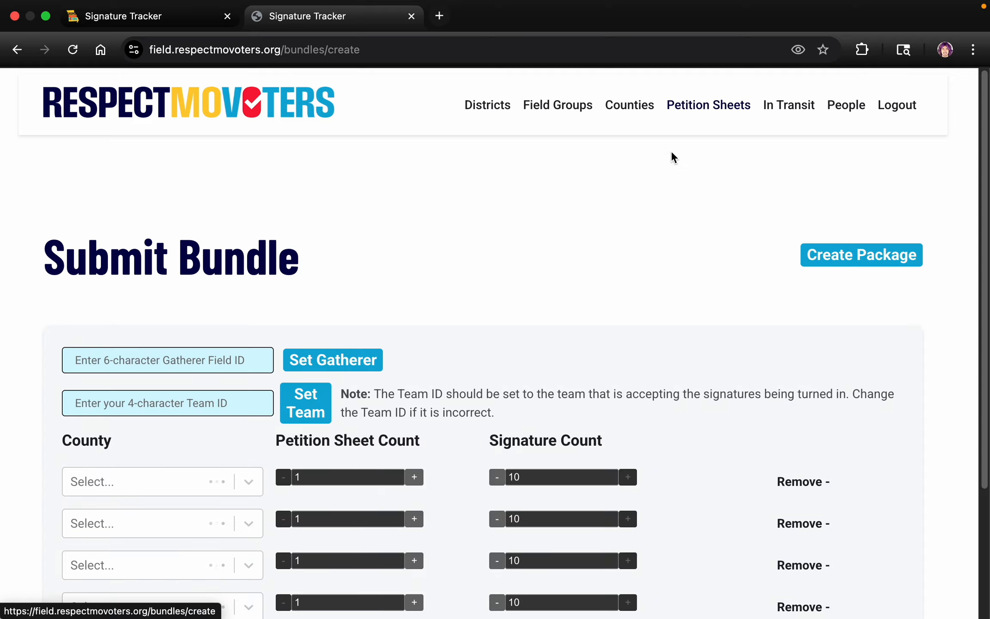
left_click(181, 364)
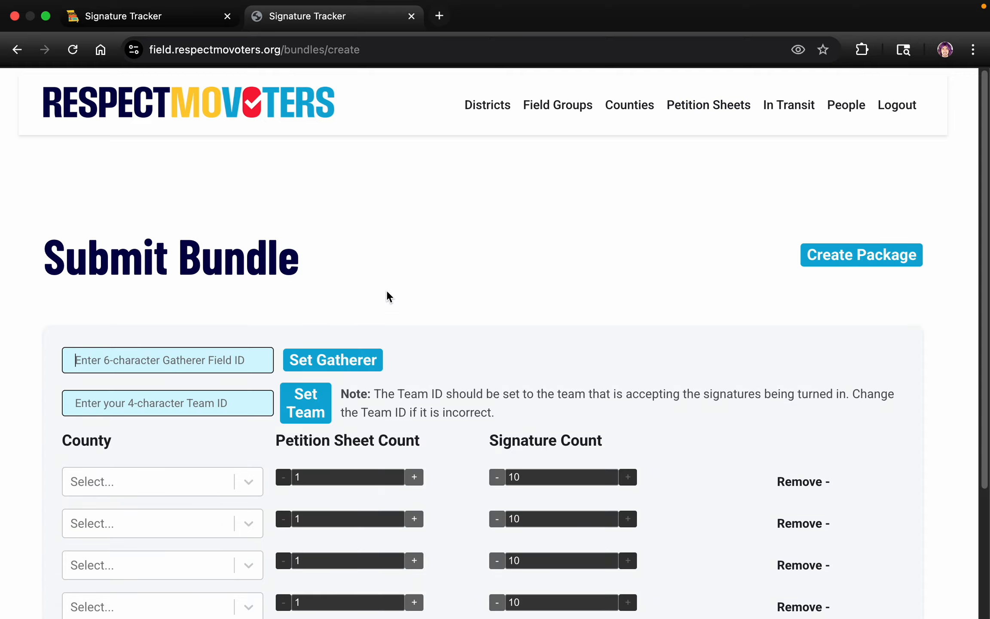
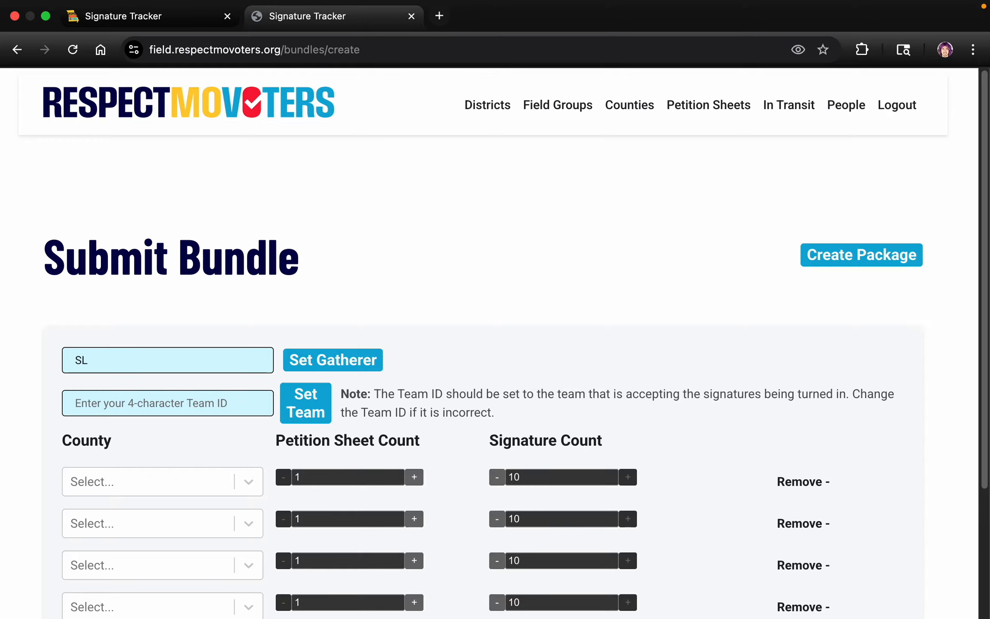
left_click(334, 361)
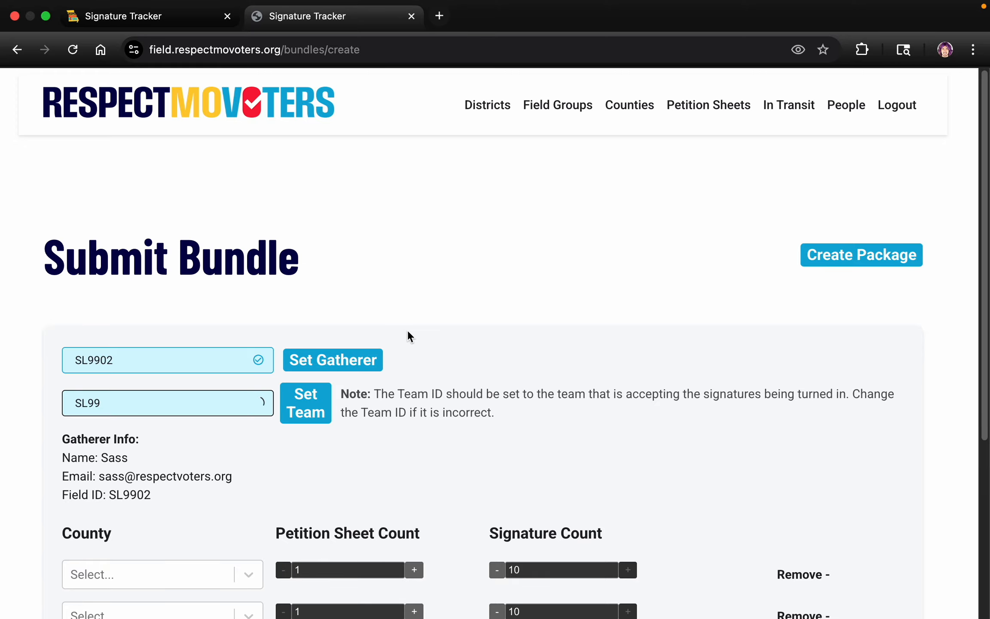
Choose St. Louis City as the county in the first row of the new bundle.
scroll(429, 331, "down", 5)
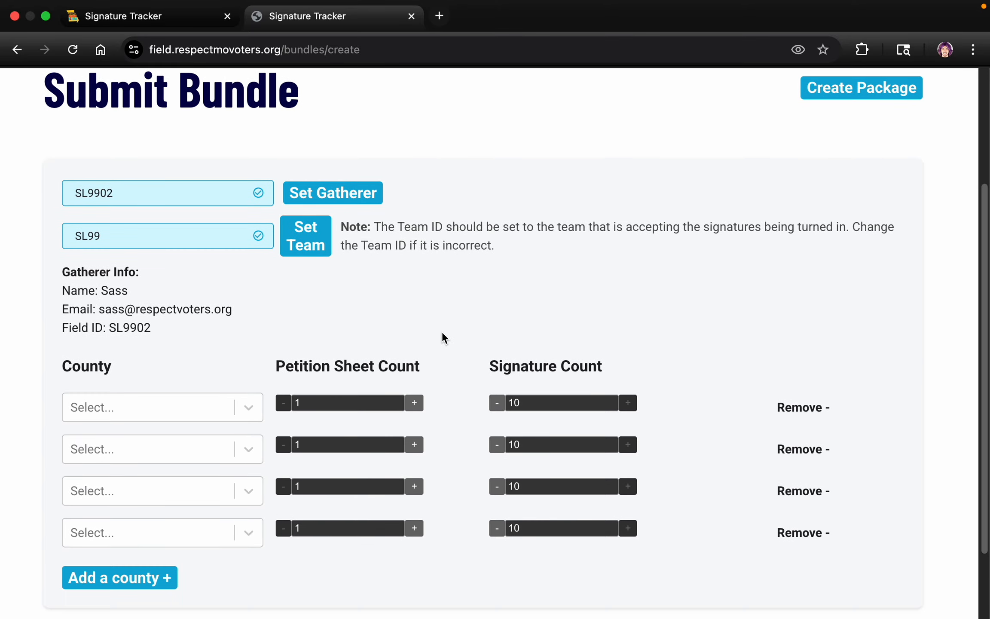
left_click(227, 369)
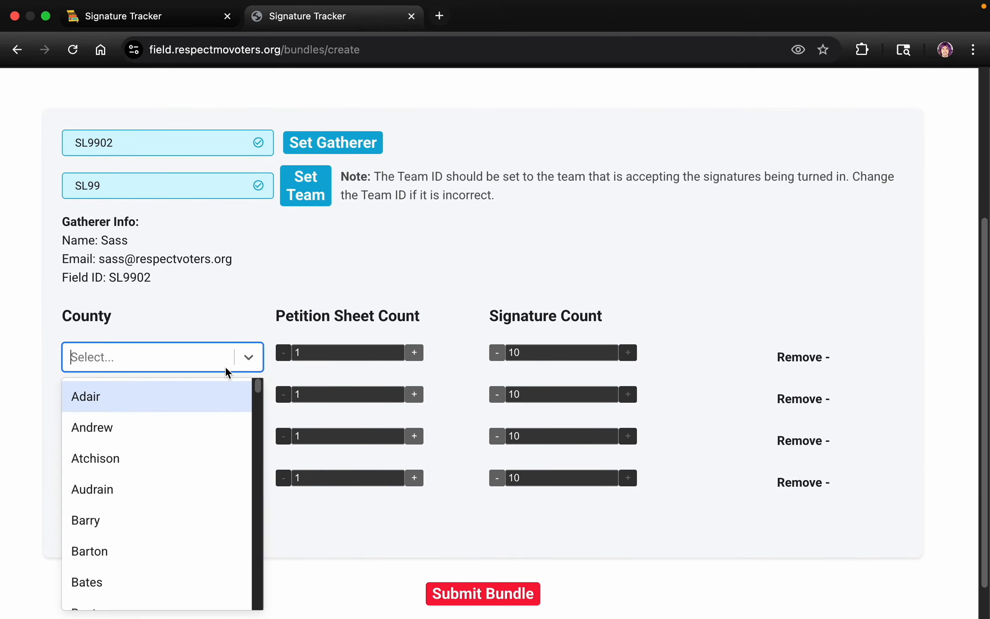
type("St.")
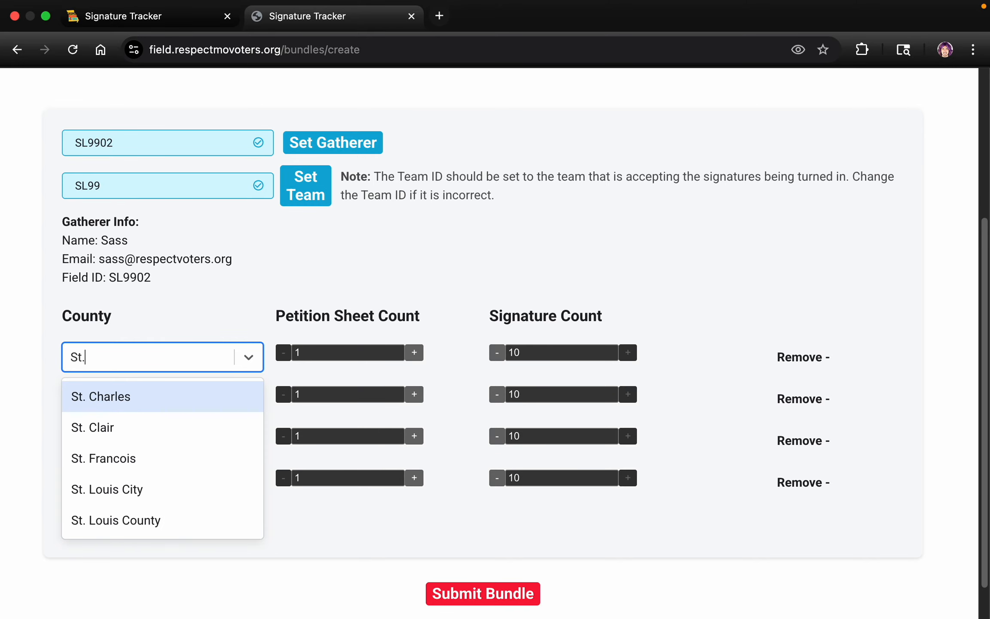
type(" l")
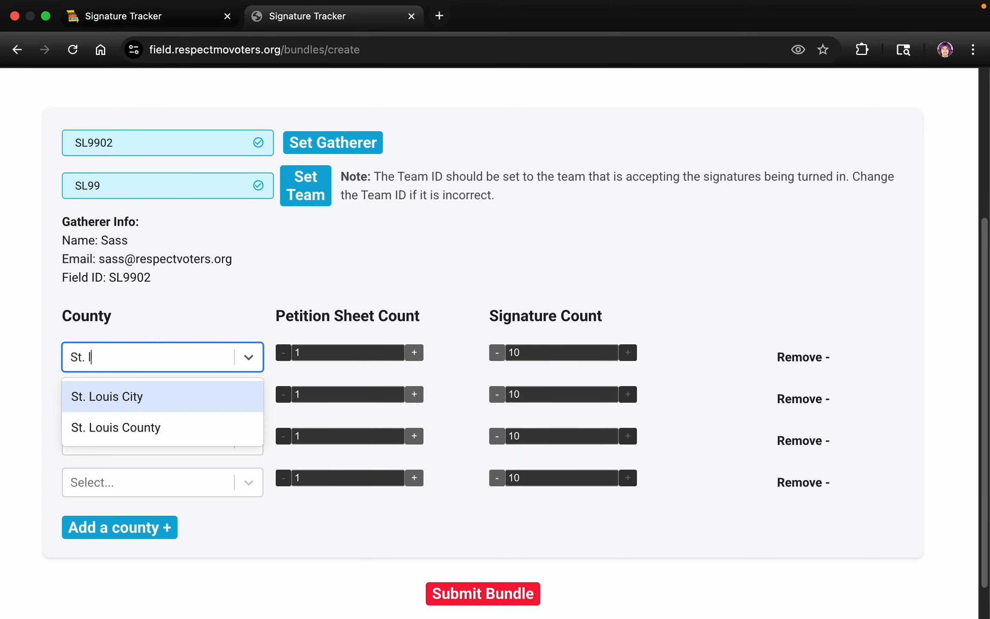
left_click(153, 400)
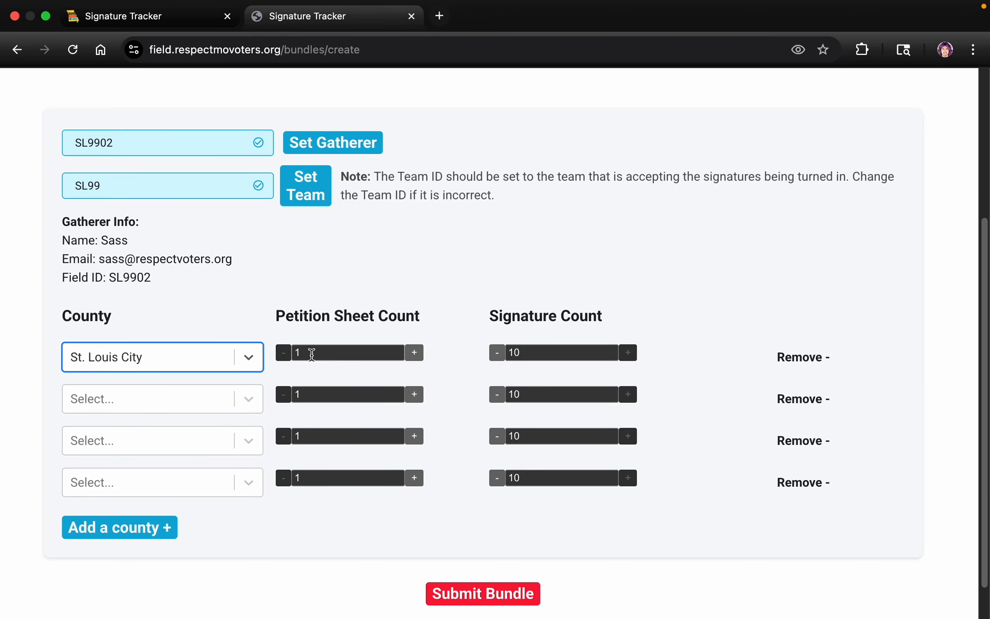
Set the St. Louis City row to 2 petition sheets and 17 signatures, and submit the bundle.
left_click(313, 353)
key("BackSpace")
type("2")
key("Tab")
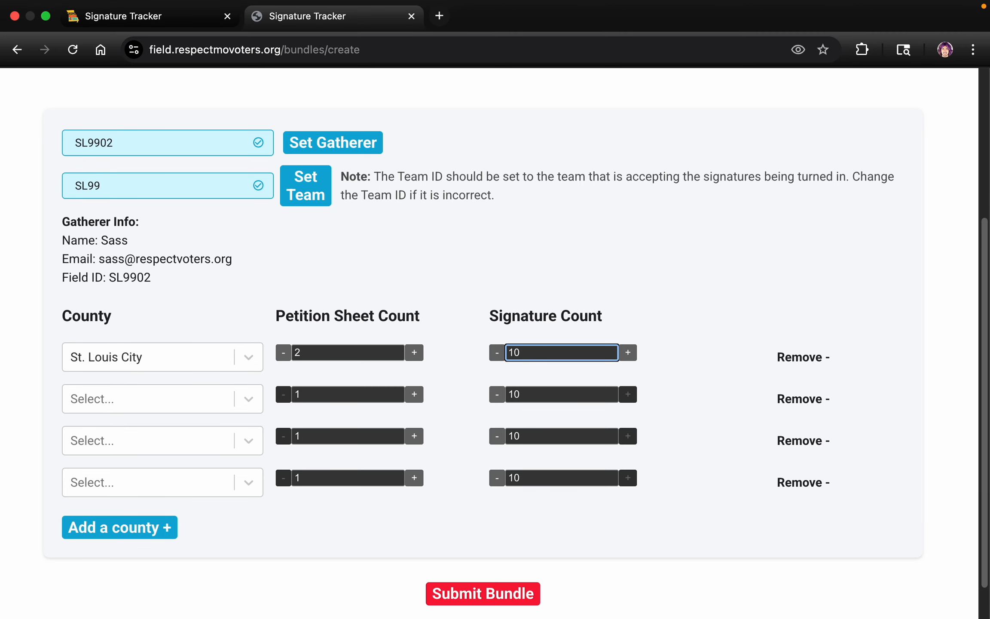
key("BackSpace")
type("7")
left_click(460, 271)
scroll(461, 280, "up", 1)
scroll(460, 296, "down", 2)
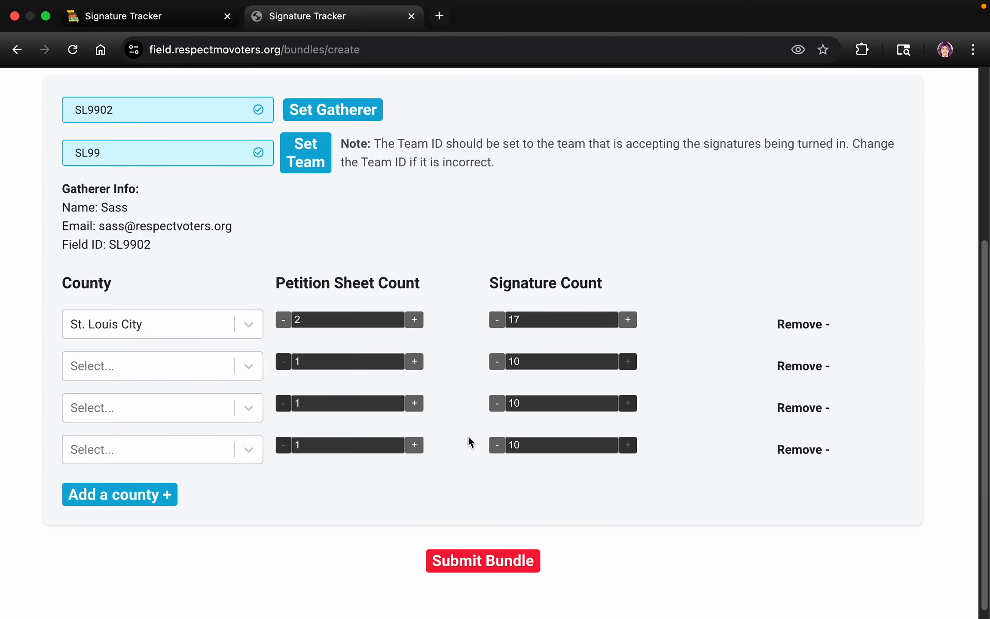
left_click(463, 568)
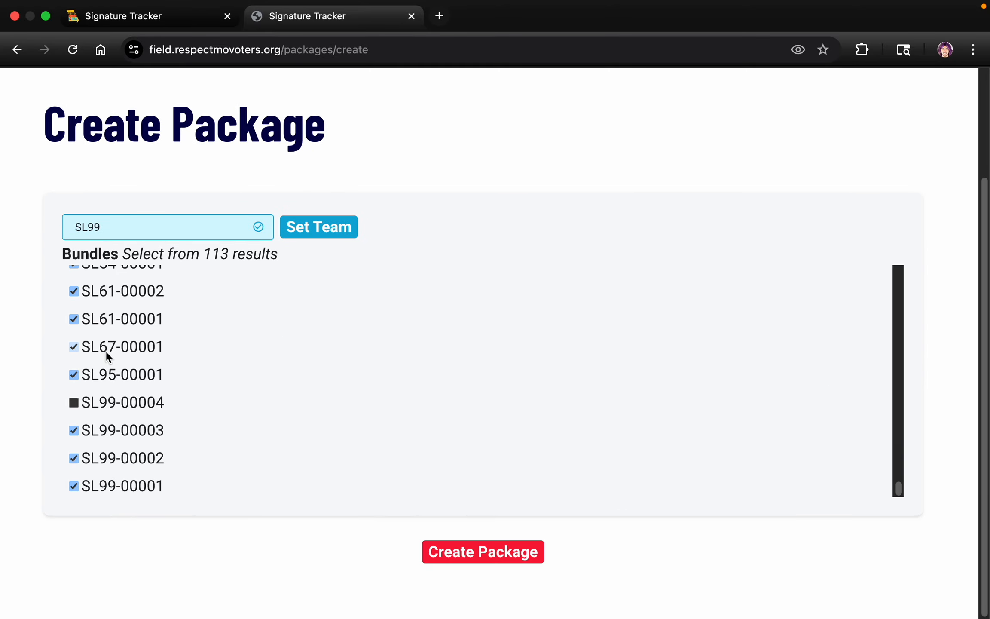
Open the Field Groups overview and examine the petition and signature counts of the groups, including St. Louis - SL.
scroll(73, 380, "up", 3)
scroll(702, 143, "up", 3)
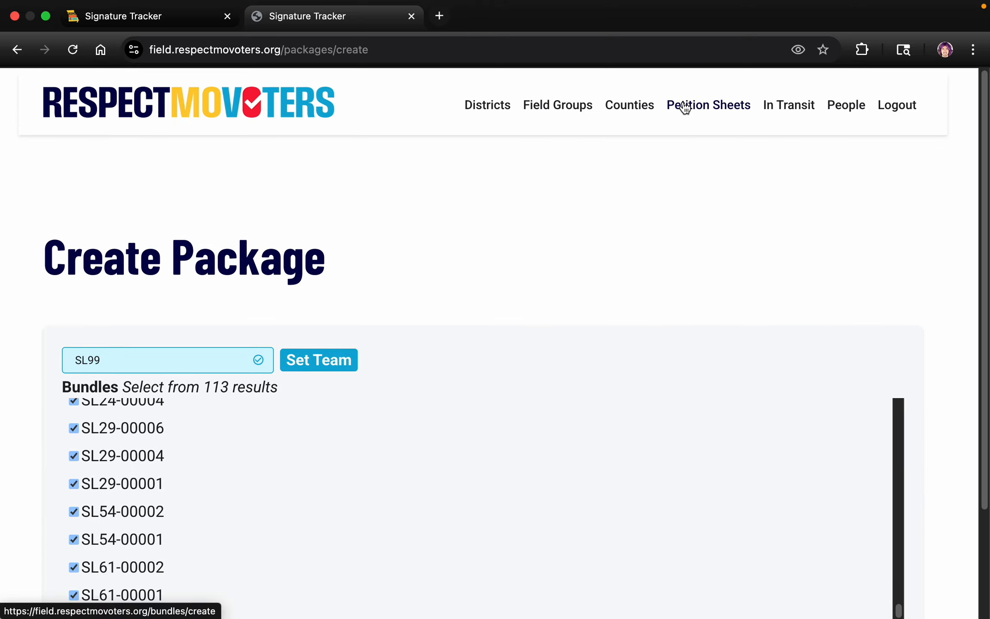
left_click(545, 108)
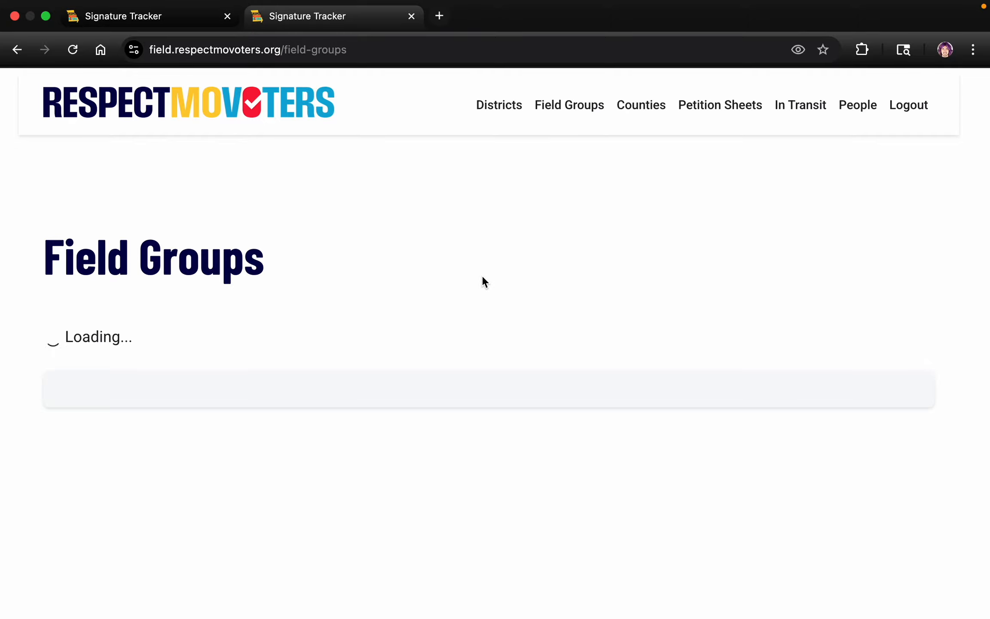
scroll(556, 286, "down", 5)
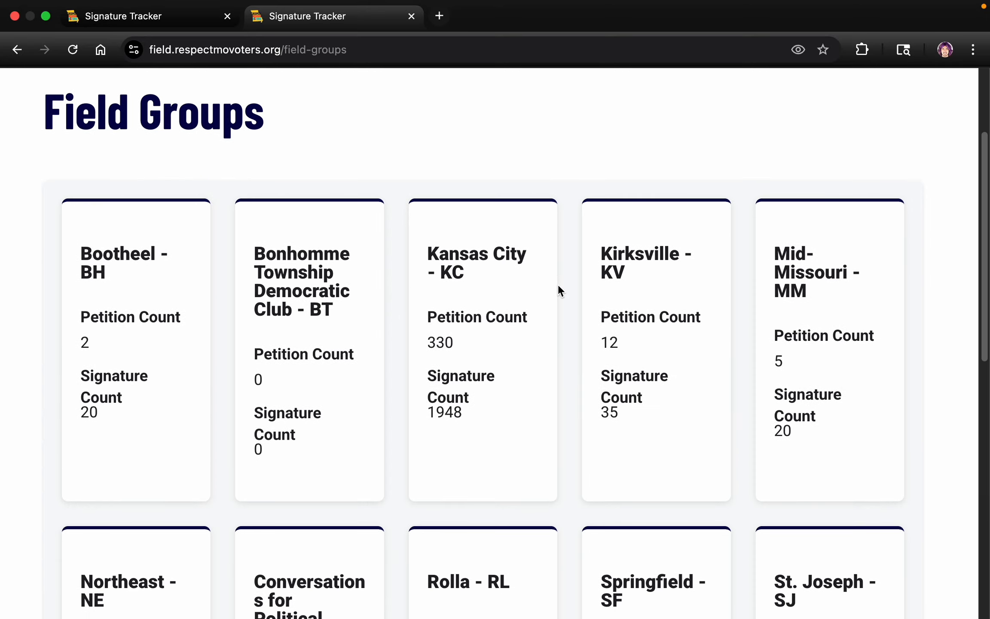
scroll(121, 356, "down", 5)
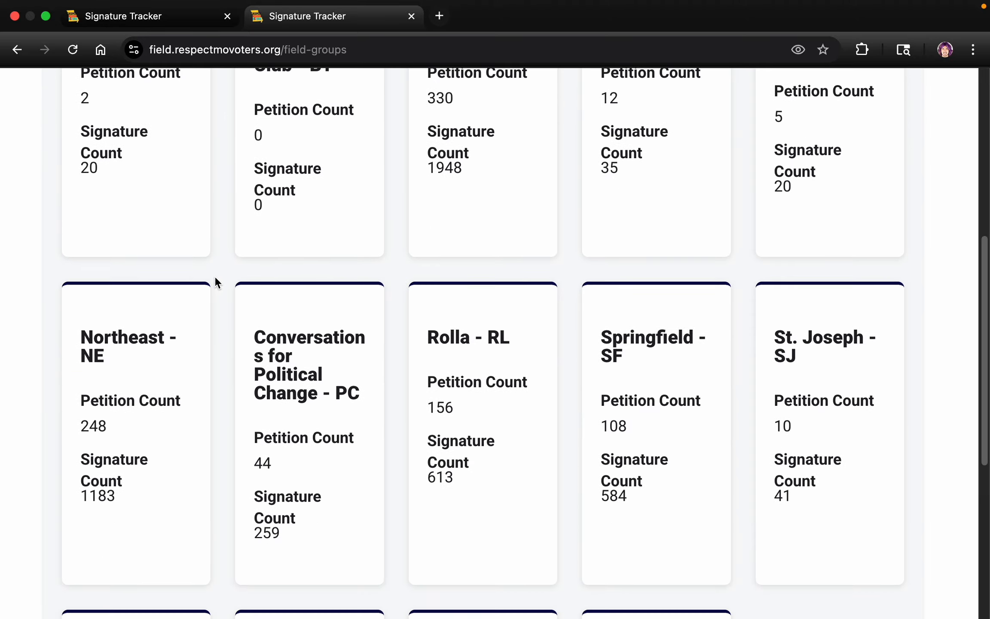
scroll(195, 391, "down", 6)
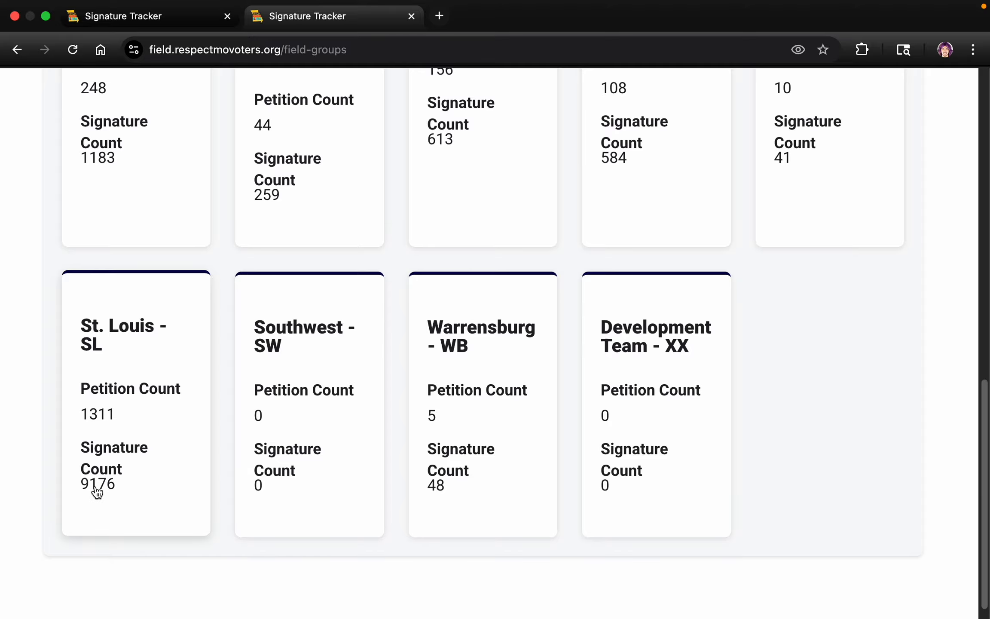
scroll(212, 309, "up", 6)
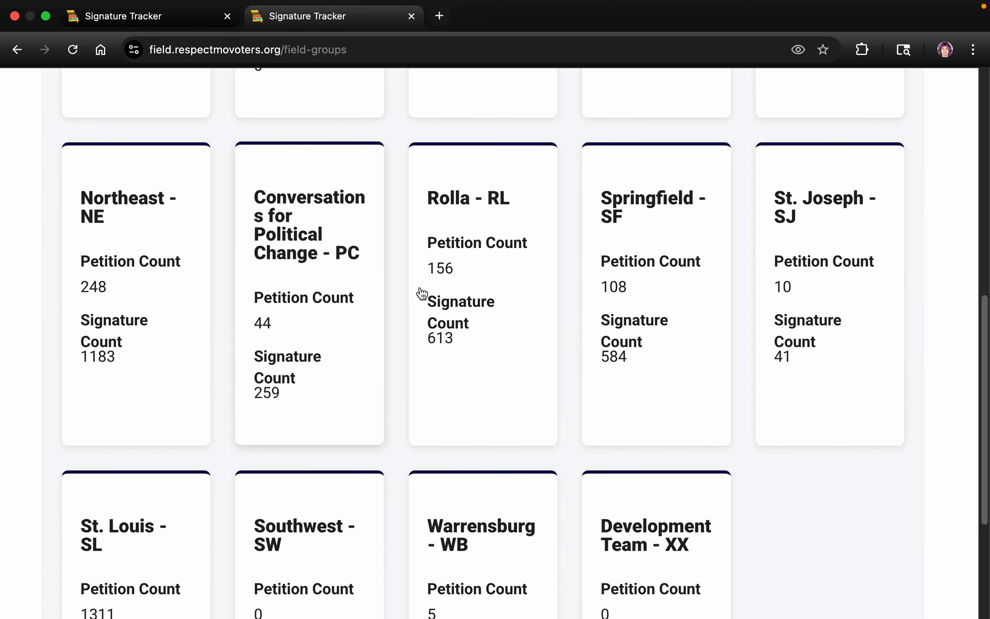
scroll(463, 325, "up", 4)
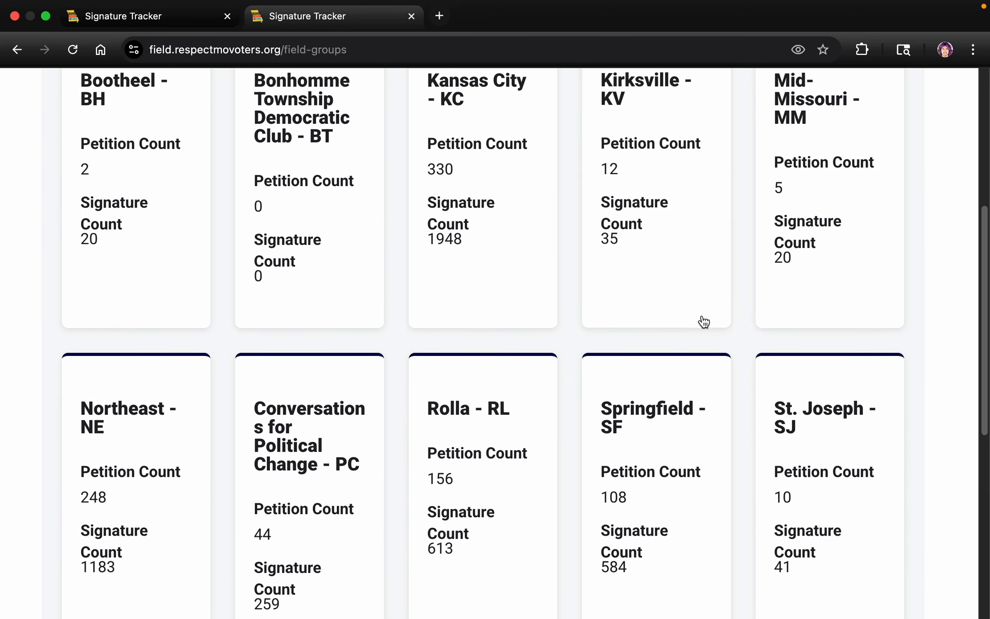
scroll(579, 332, "up", 1)
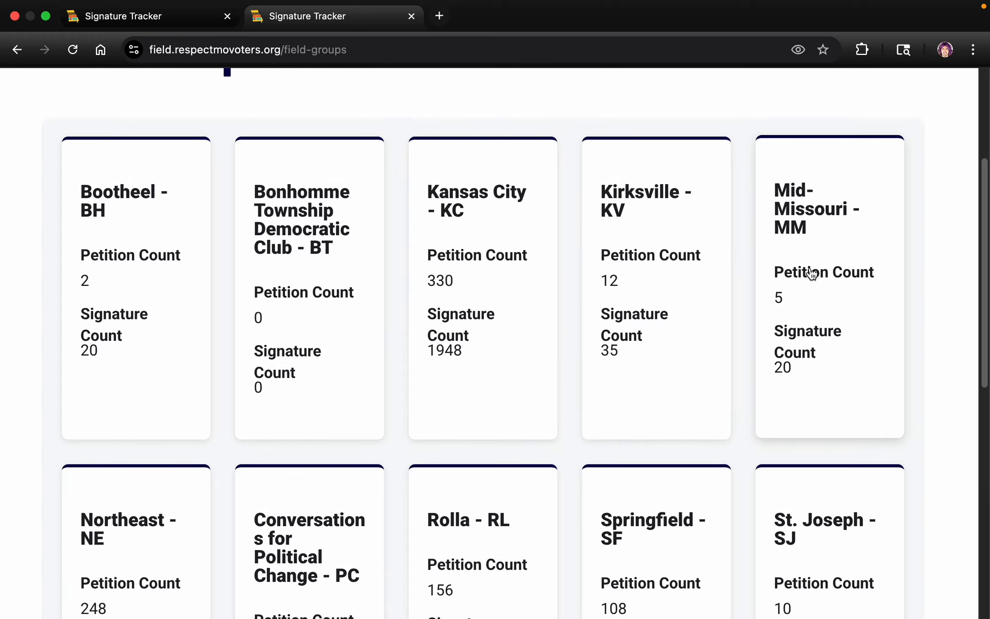
Return to the petition sheet submission page and look over its blank bundle form.
scroll(810, 271, "up", 5)
left_click(690, 113)
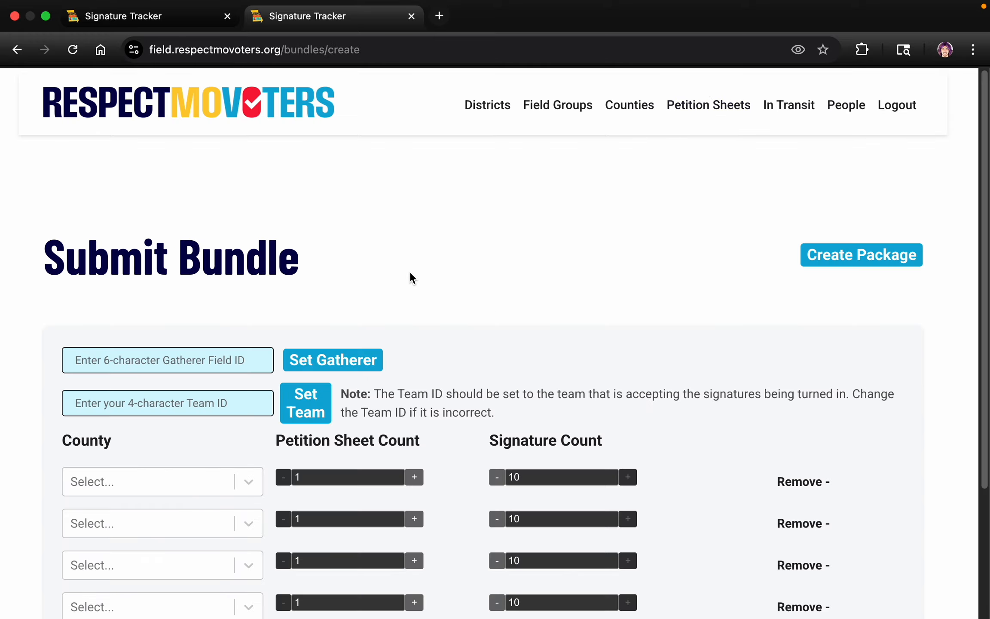
scroll(409, 271, "down", 2)
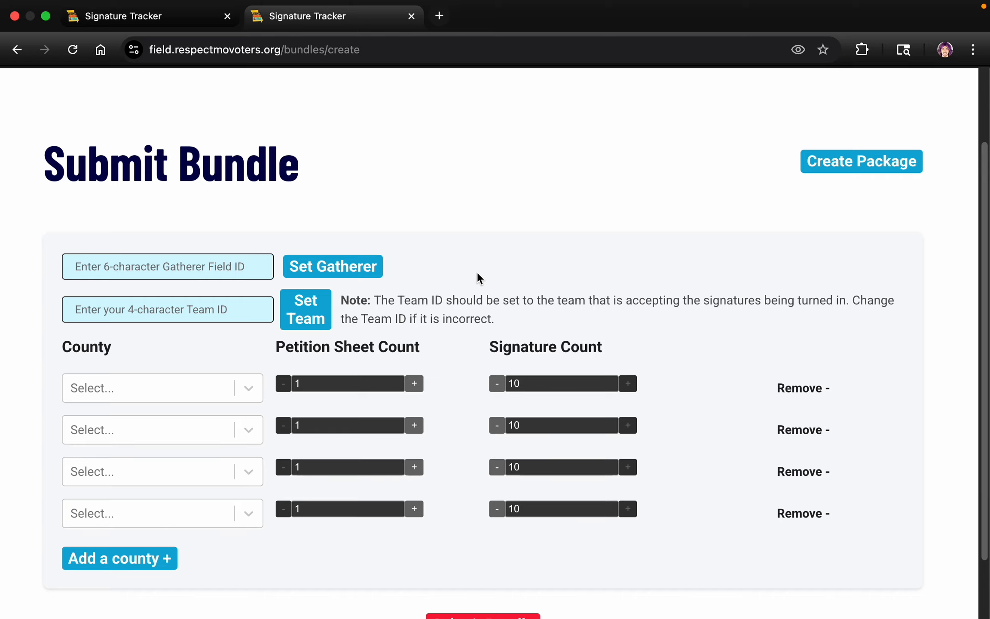
scroll(490, 242, "up", 5)
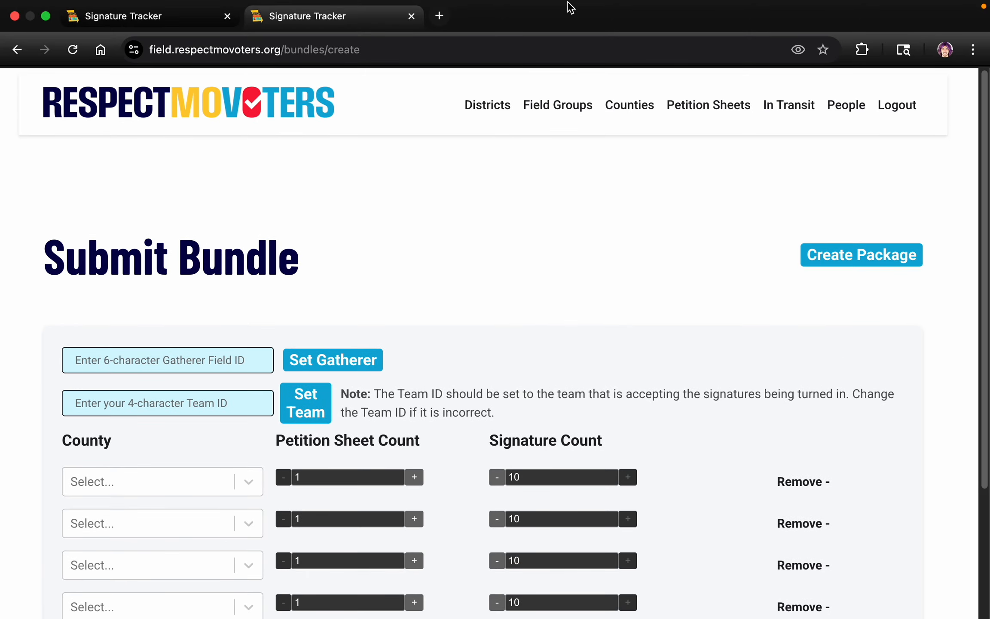
mouse_move(593, 1)
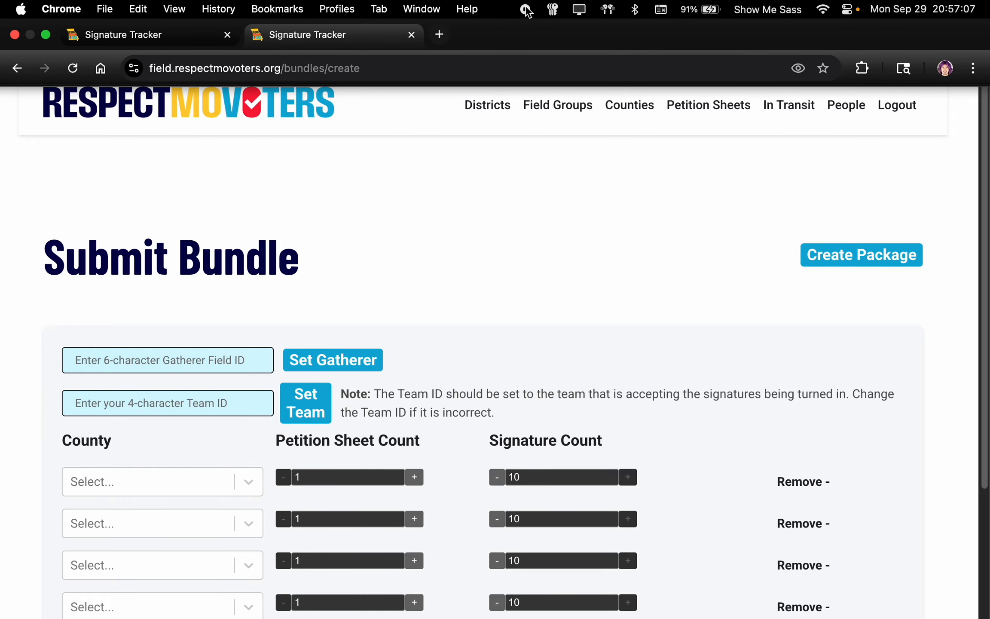